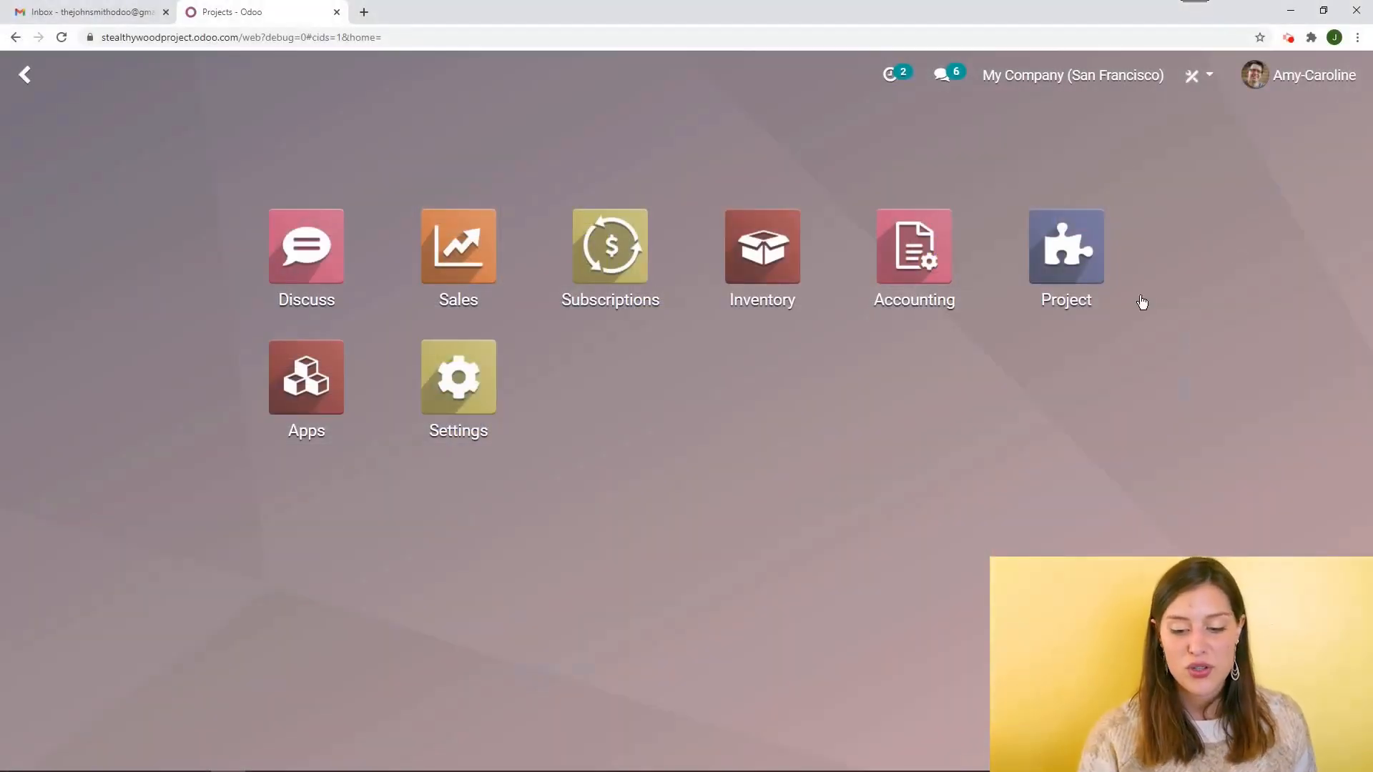
Open the Project app and create a new project named Customization
click(1097, 268)
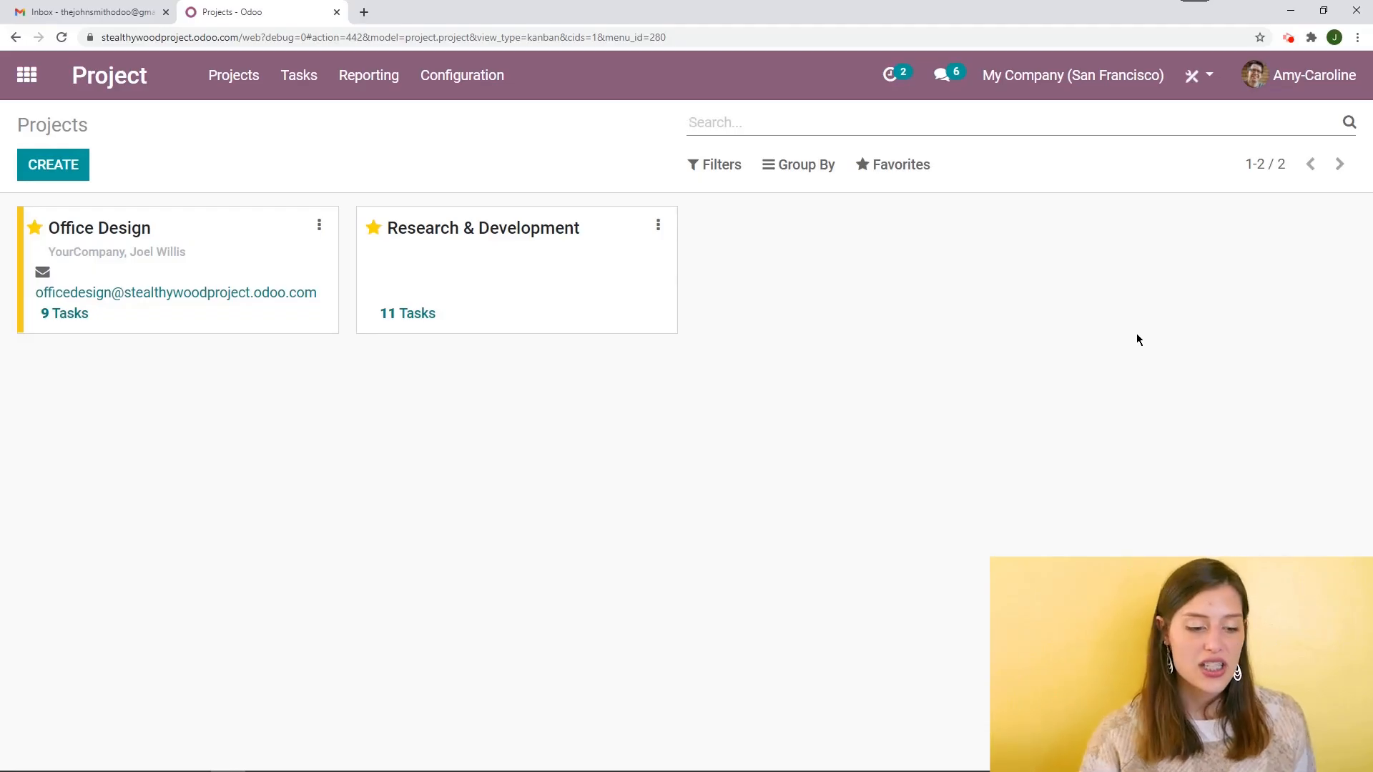
click(34, 164)
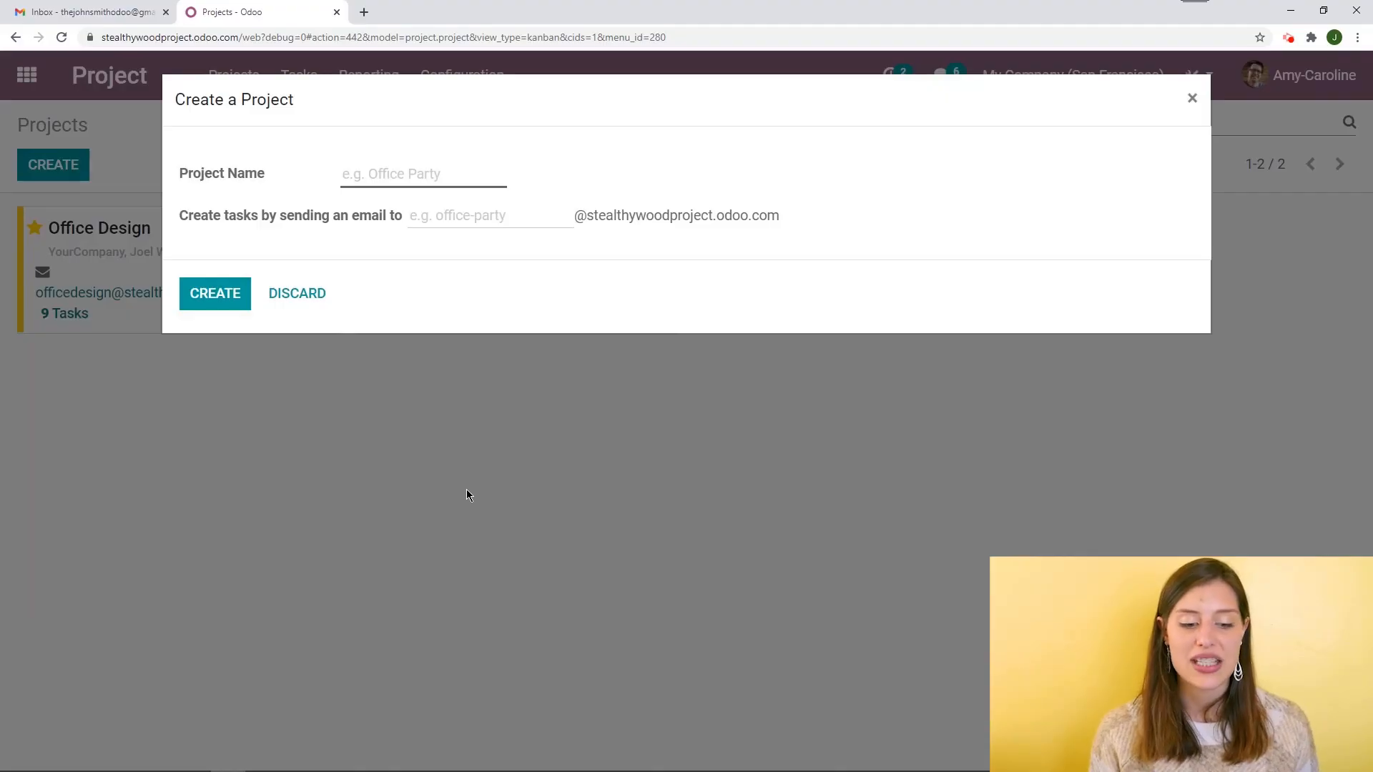
text(Custo)
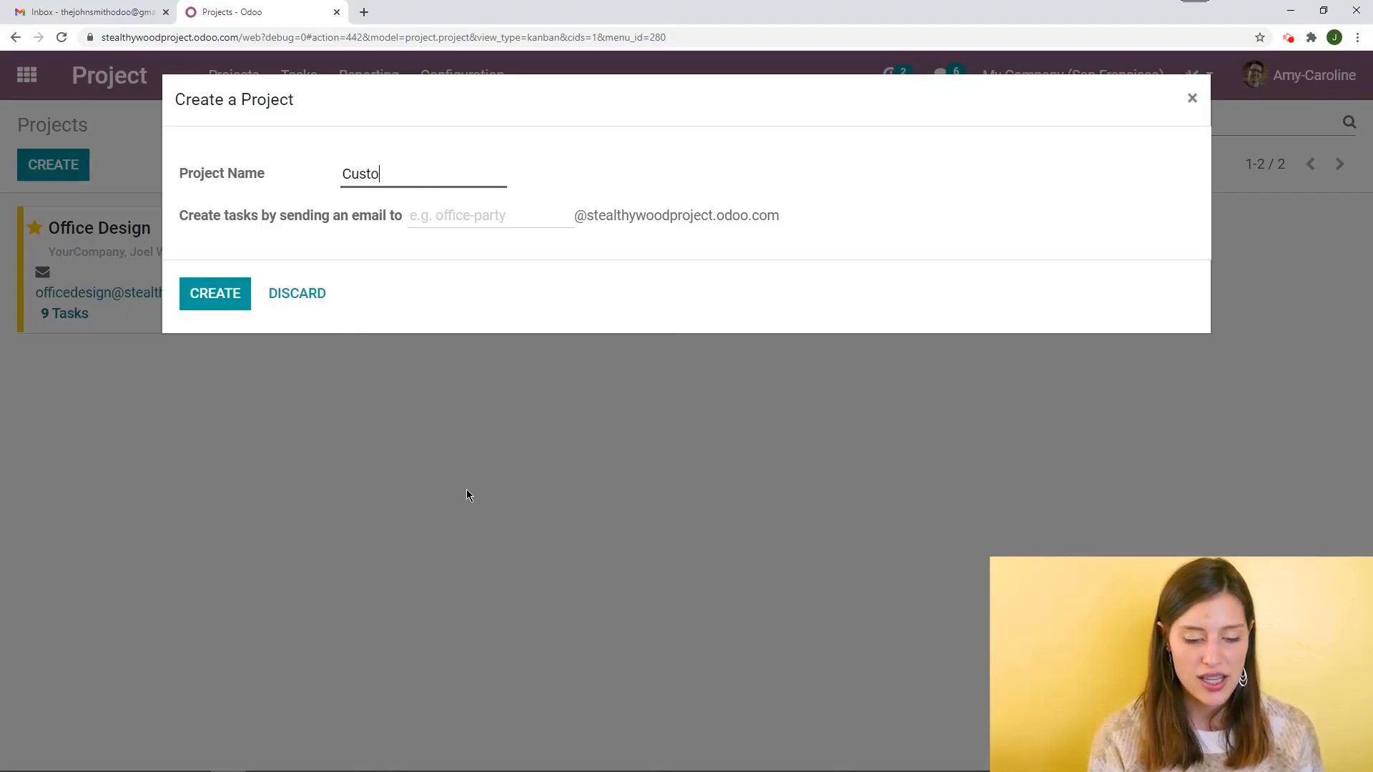
text(mization)
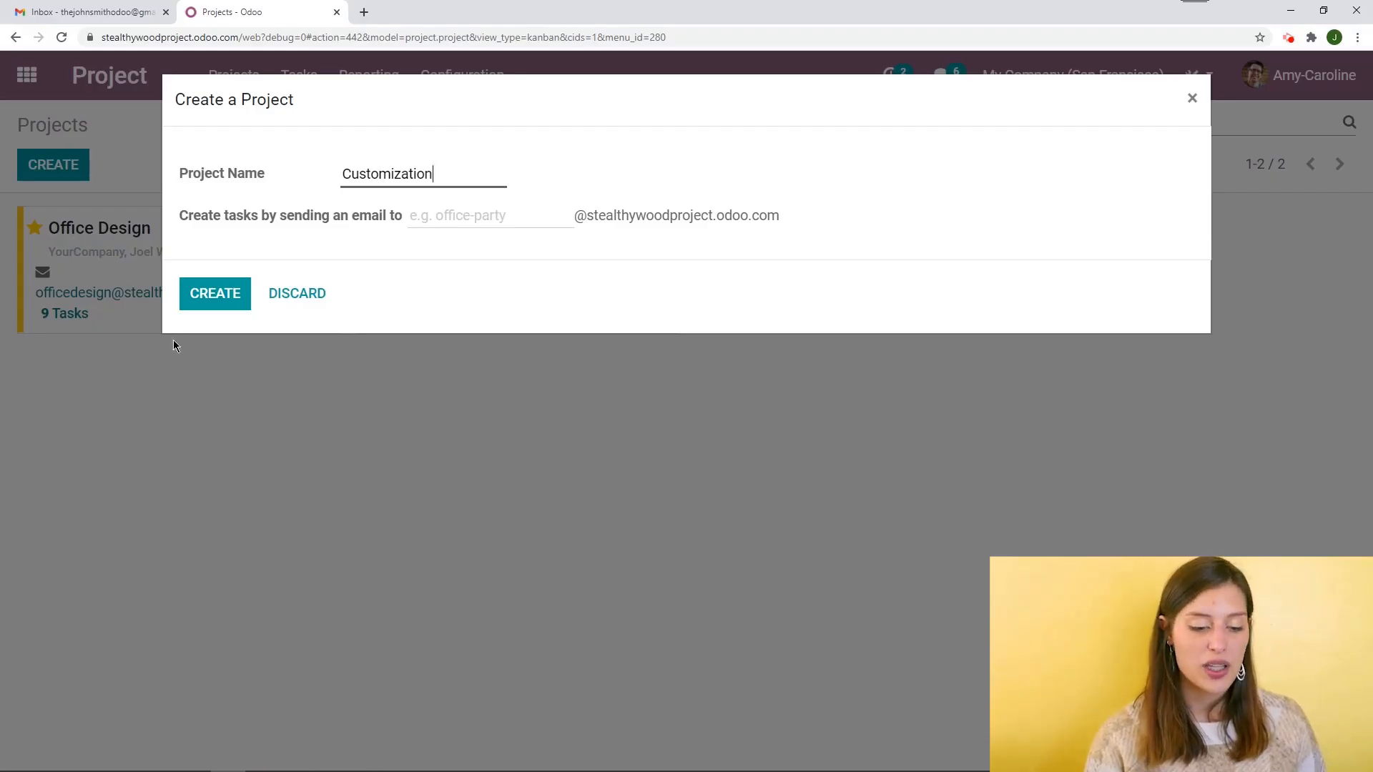
click(210, 294)
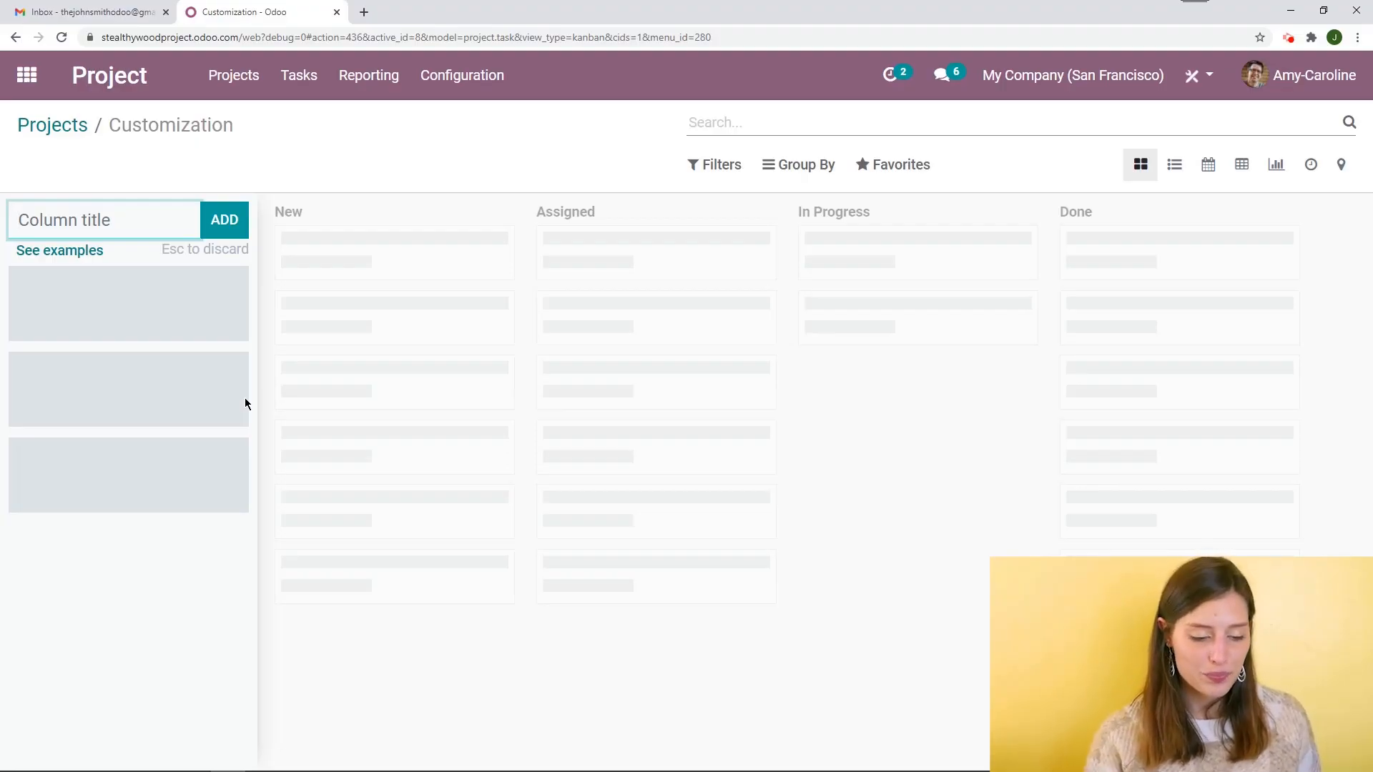
Browse the kanban stage examples for several project types, then close the examples window
click(66, 252)
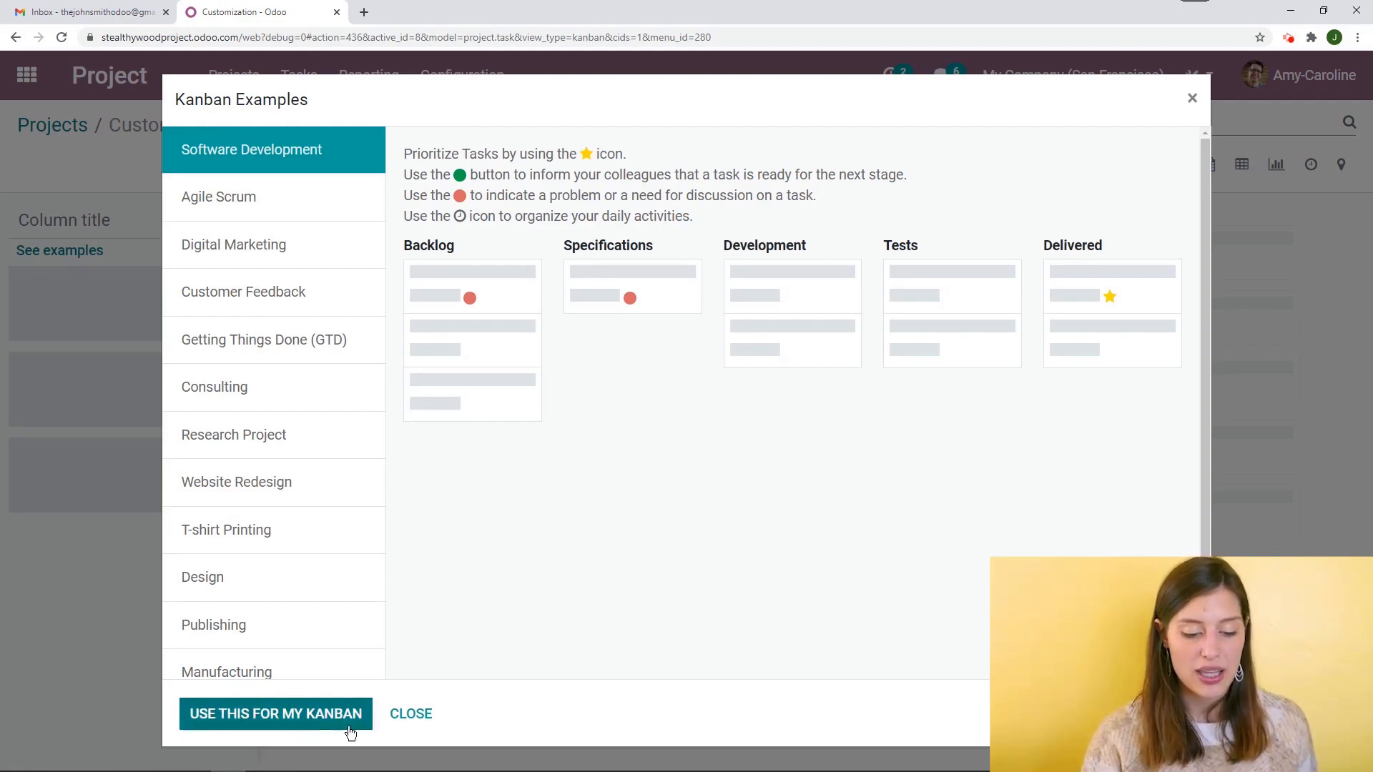
scroll(279, 469, down, 1)
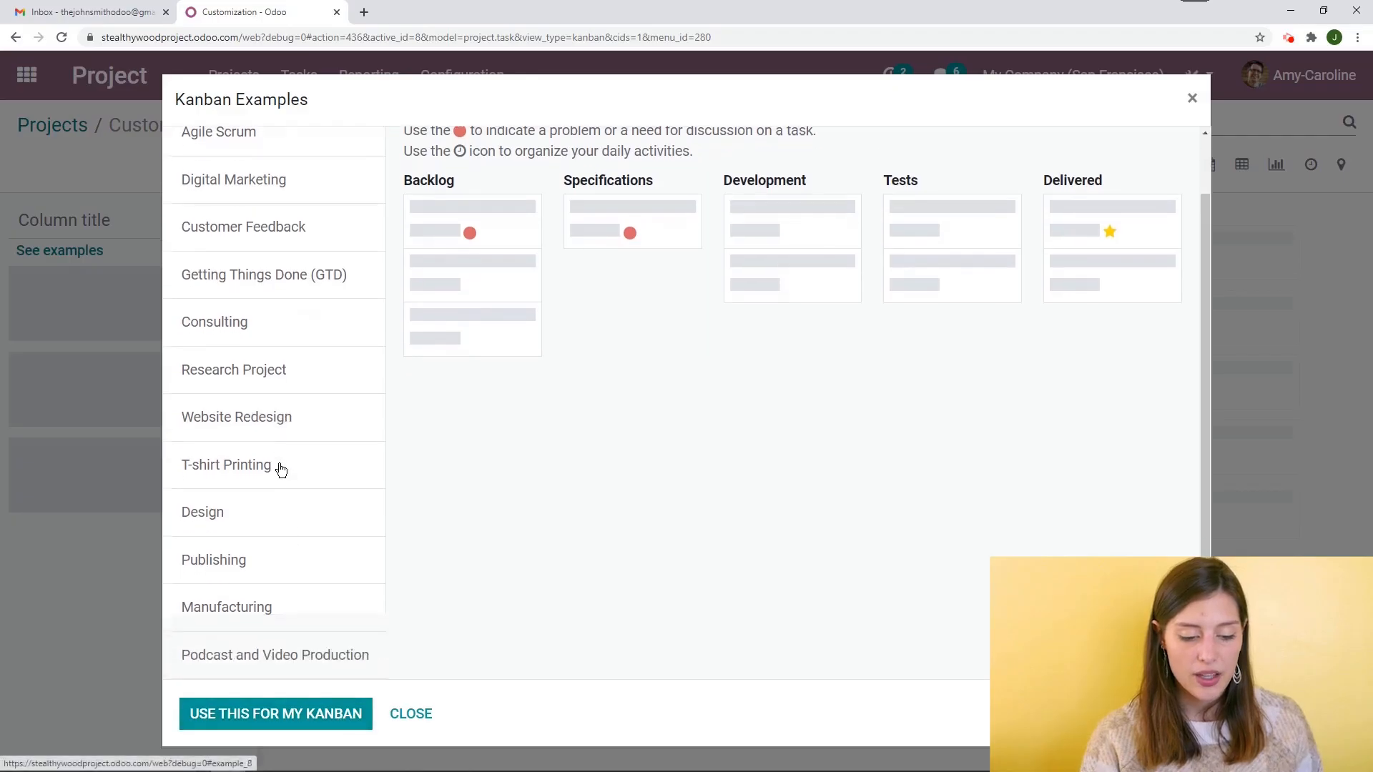
click(281, 361)
click(301, 433)
click(286, 518)
click(282, 290)
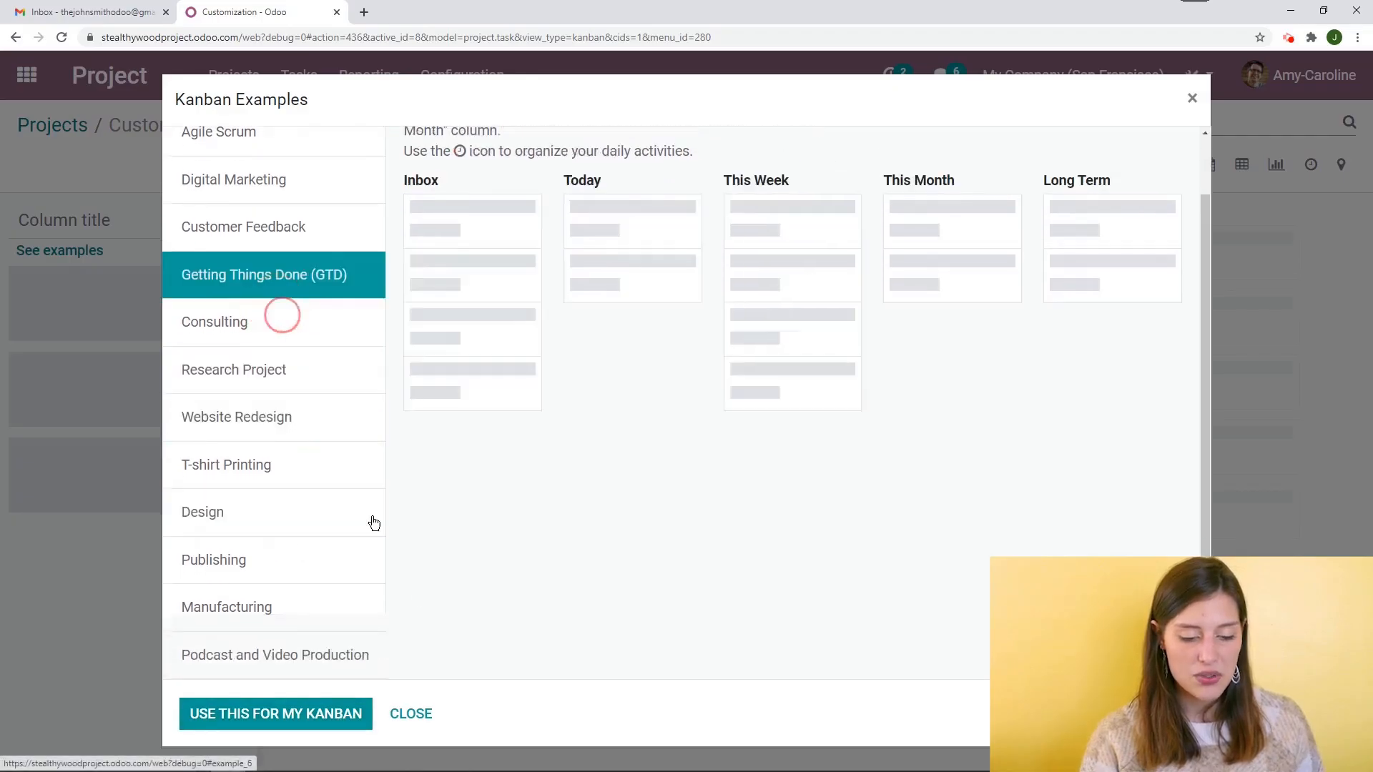
click(419, 715)
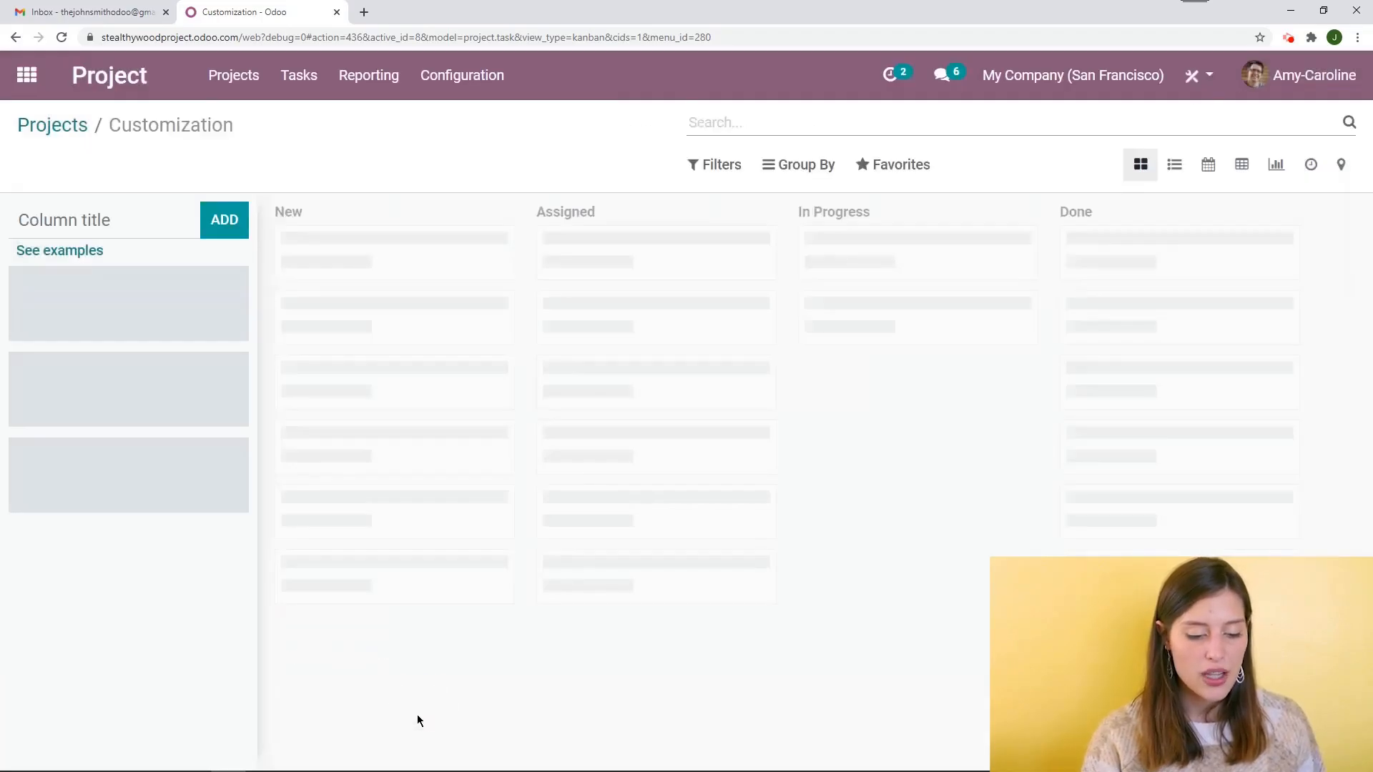
Add the stage columns Specification and In Progress to the project's kanban board
click(132, 223)
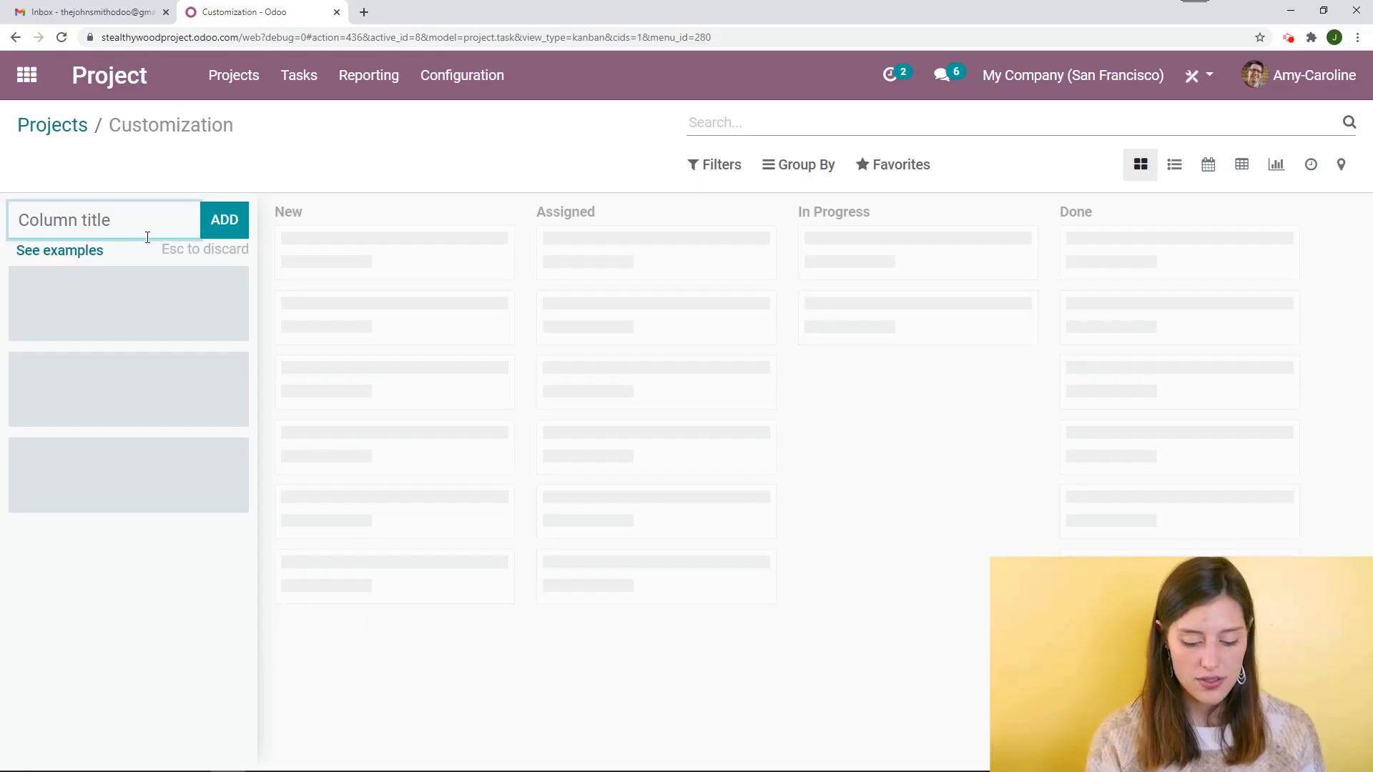
text(Specification)
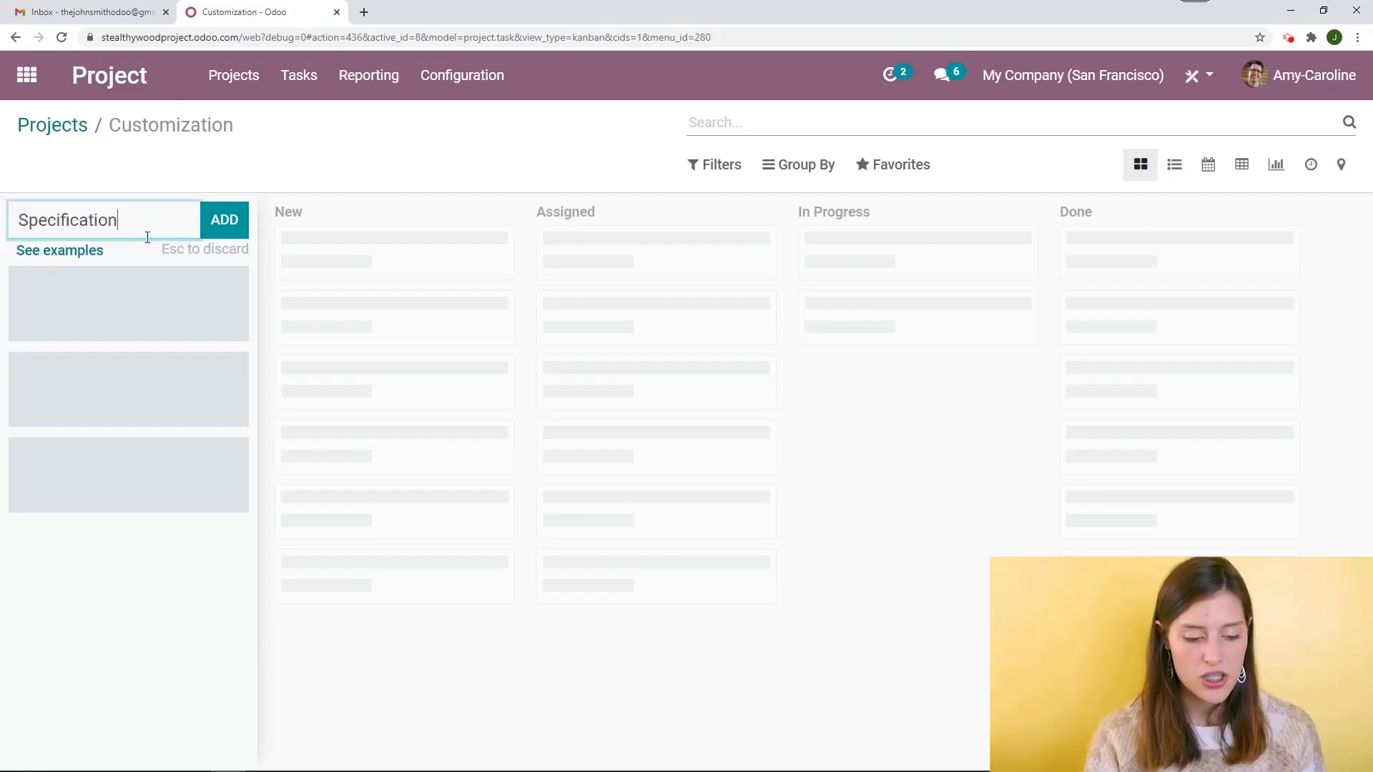
key(Return)
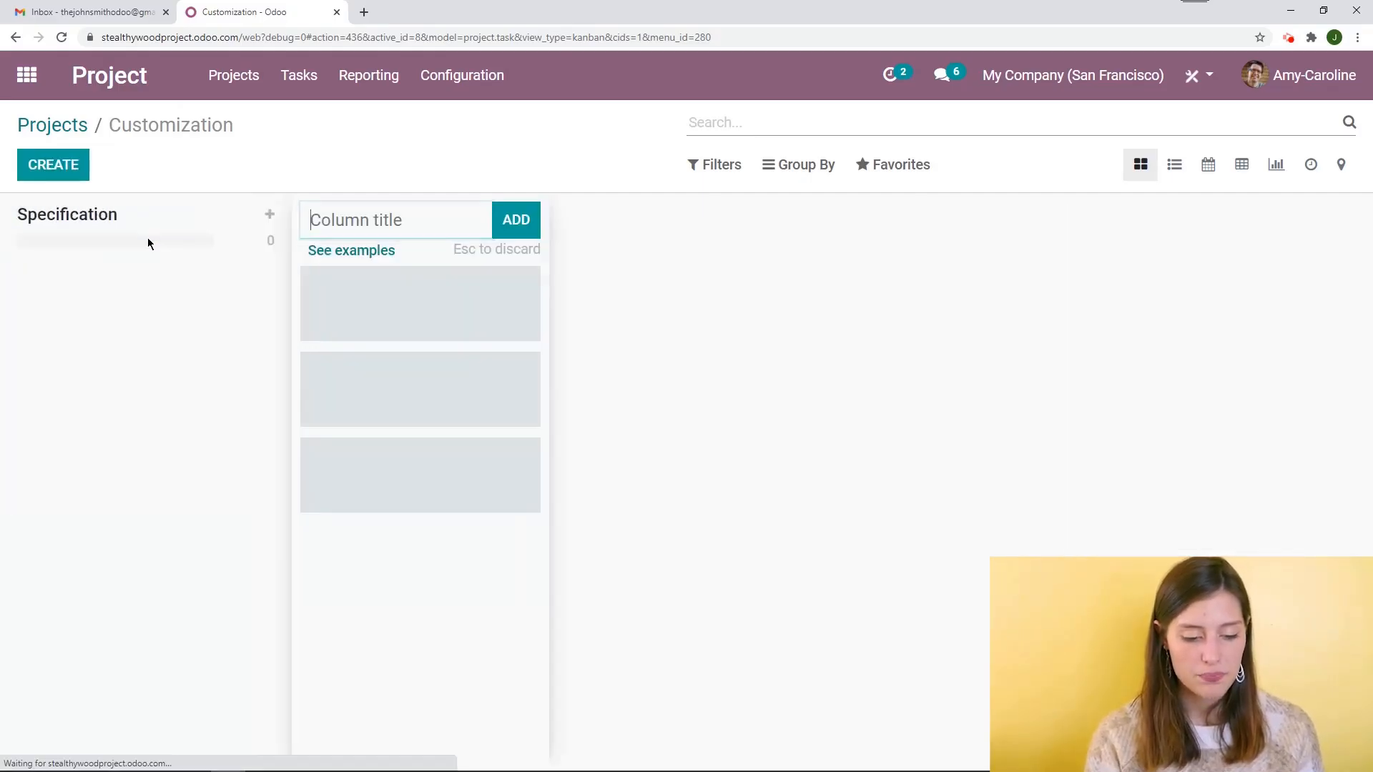
text(In )
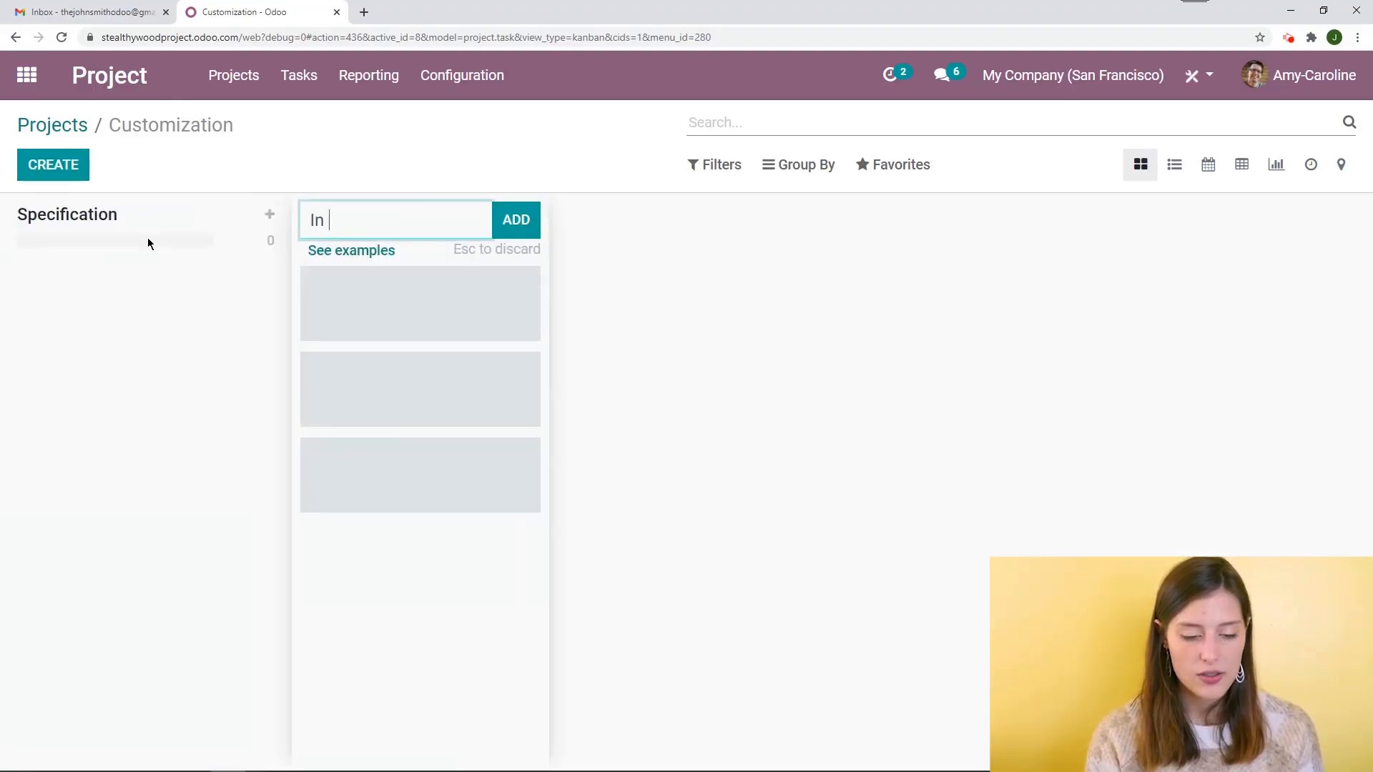
text(Progress)
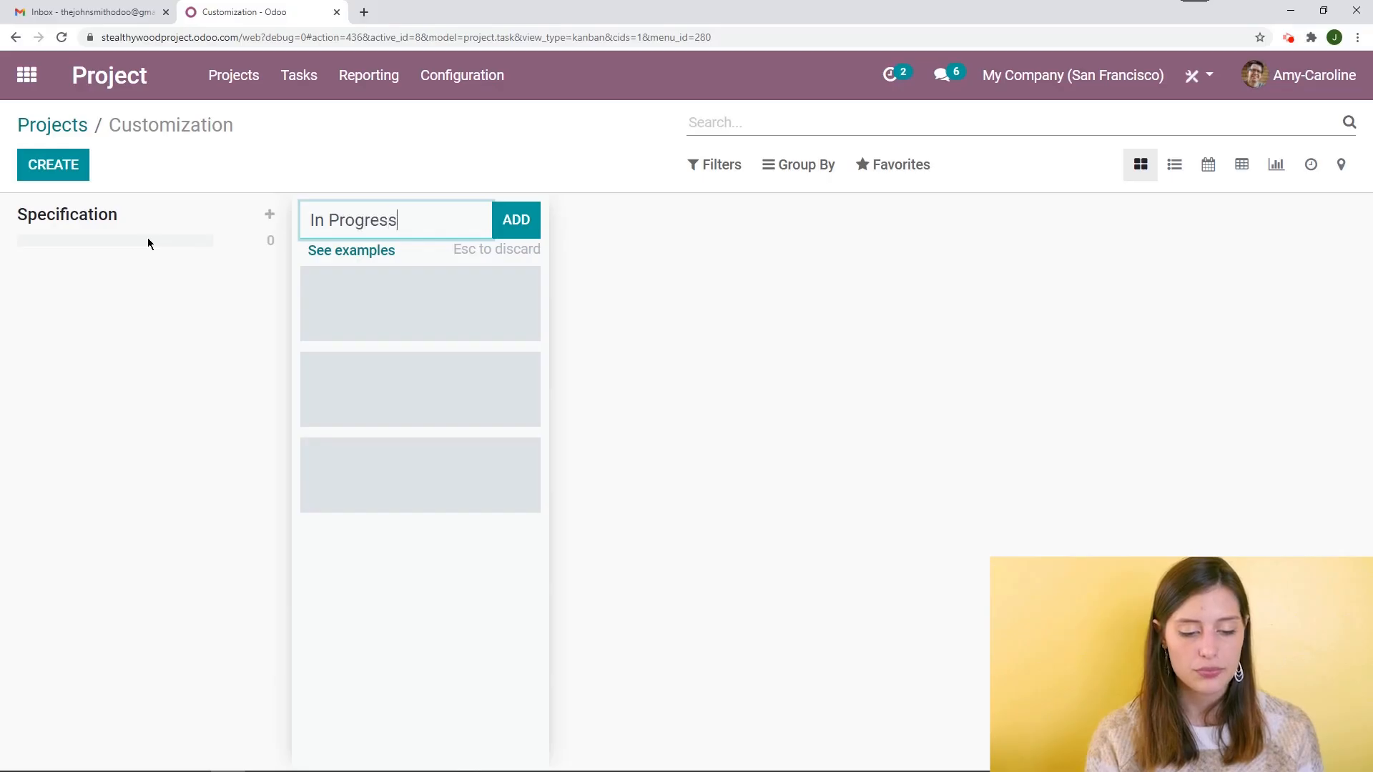
key(Return)
Add a stage column named Presentation to Customer
text(Presentt)
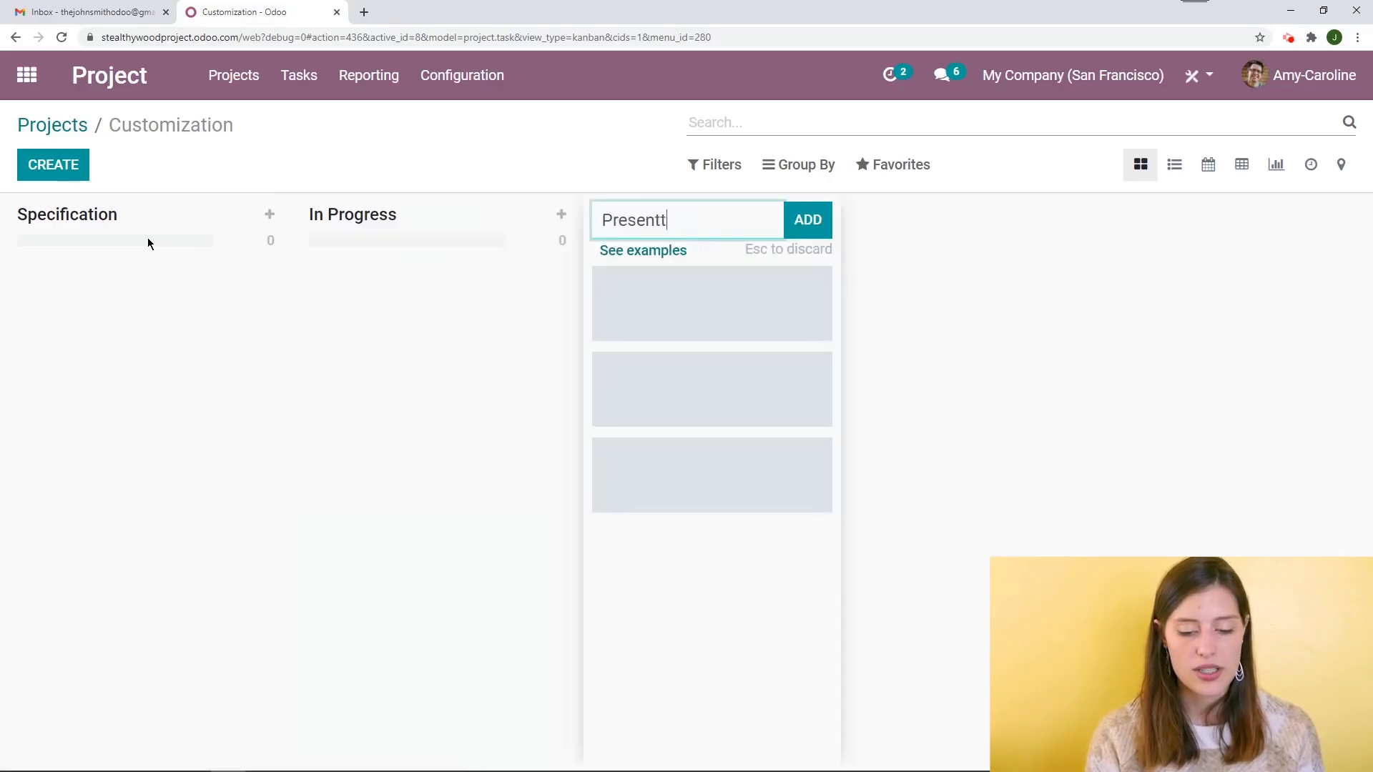
key(BackSpace)
text(ation)
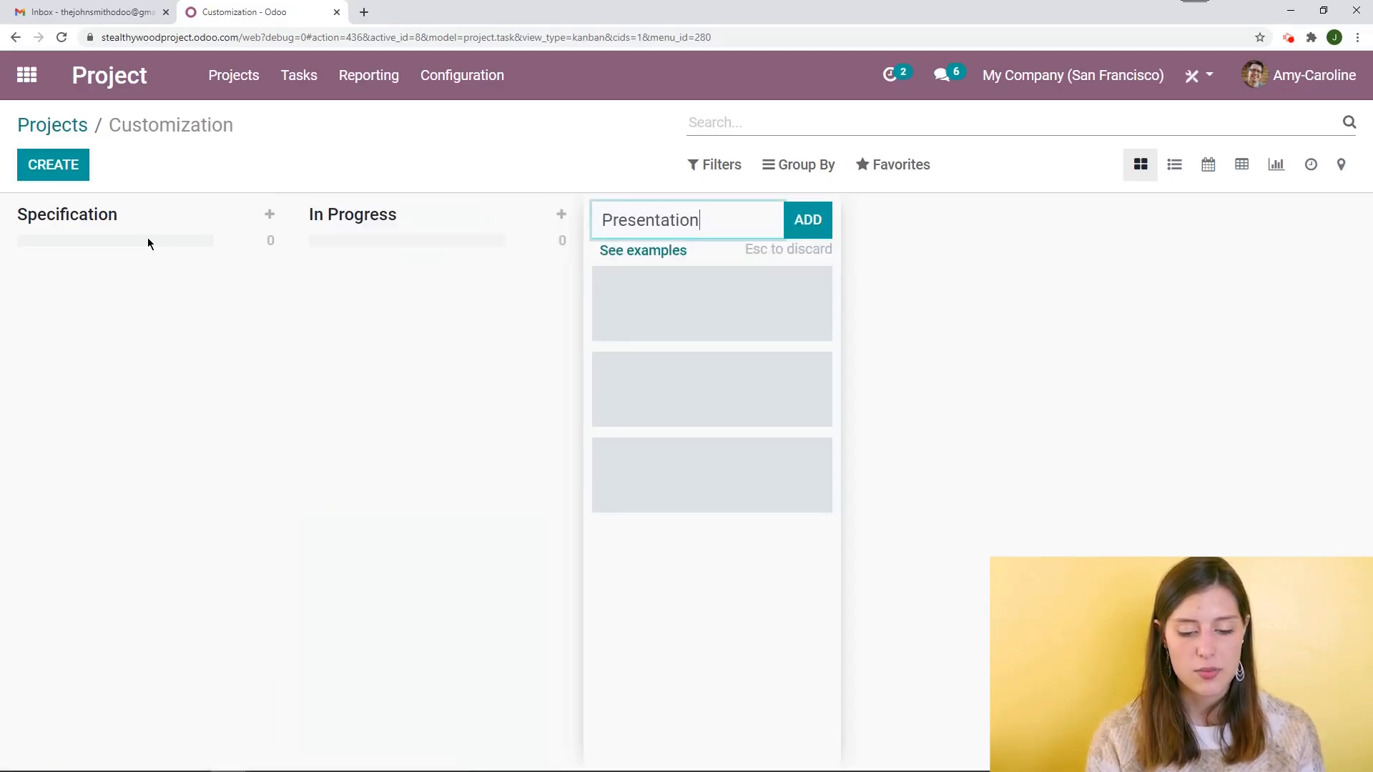
text( to Customer)
key(Return)
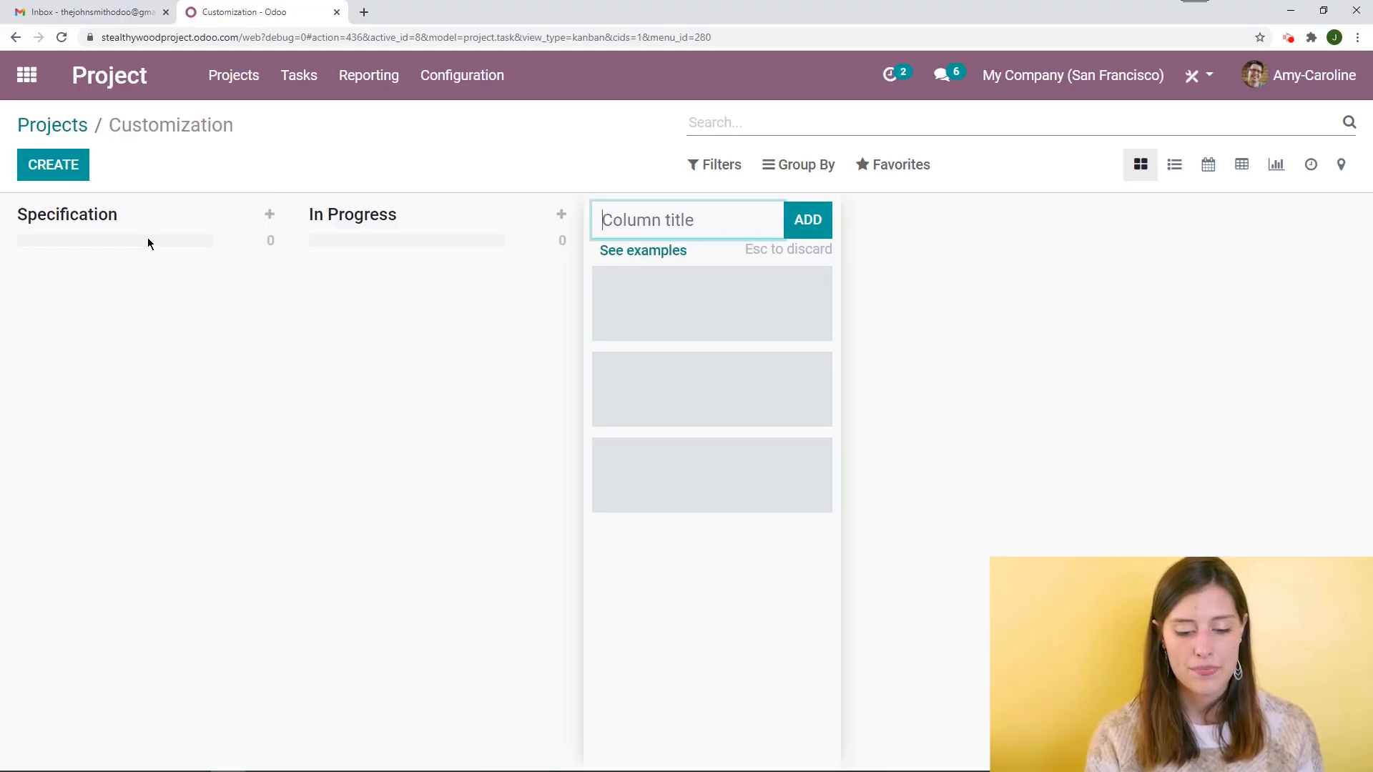
Add a final stage column named Done and close the column entry
text(Dno)
key(BackSpace)
key(BackSpace)
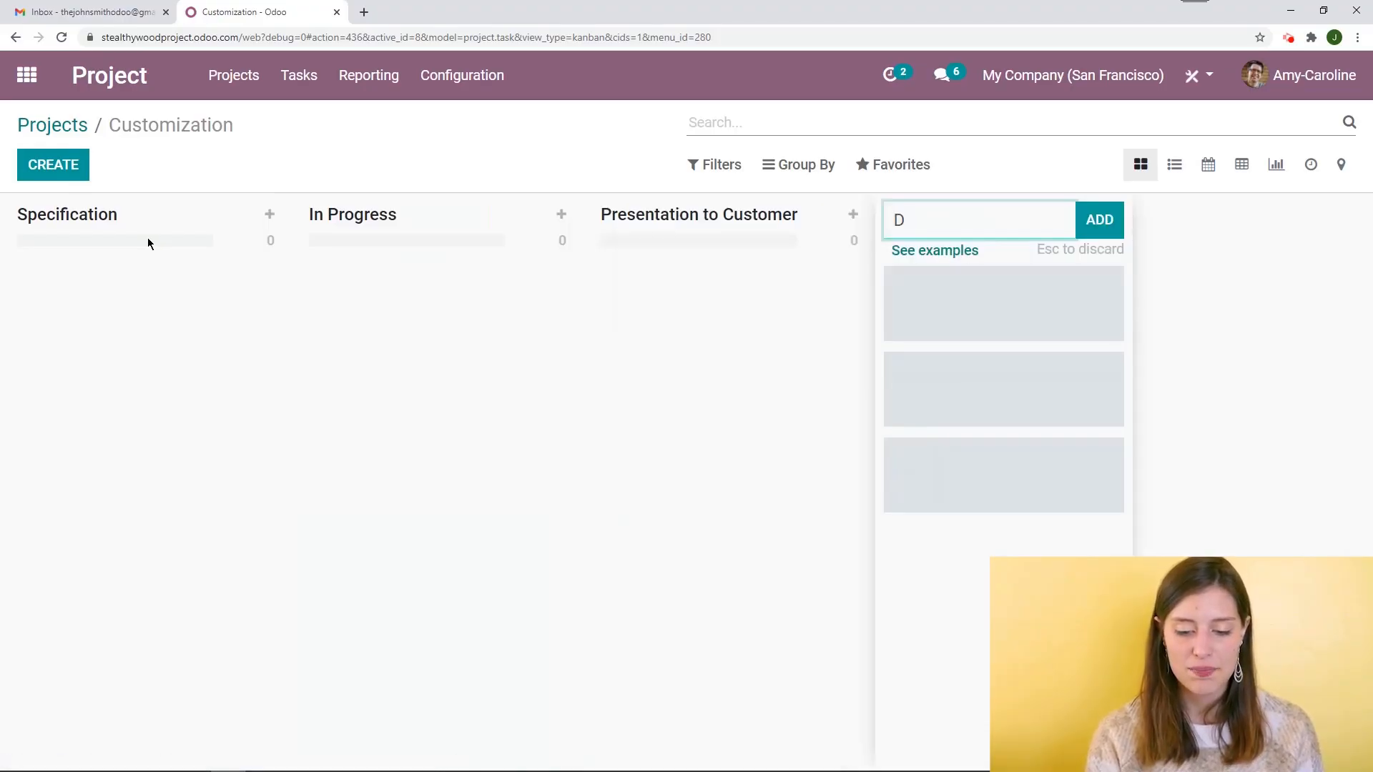
text(one)
key(Return)
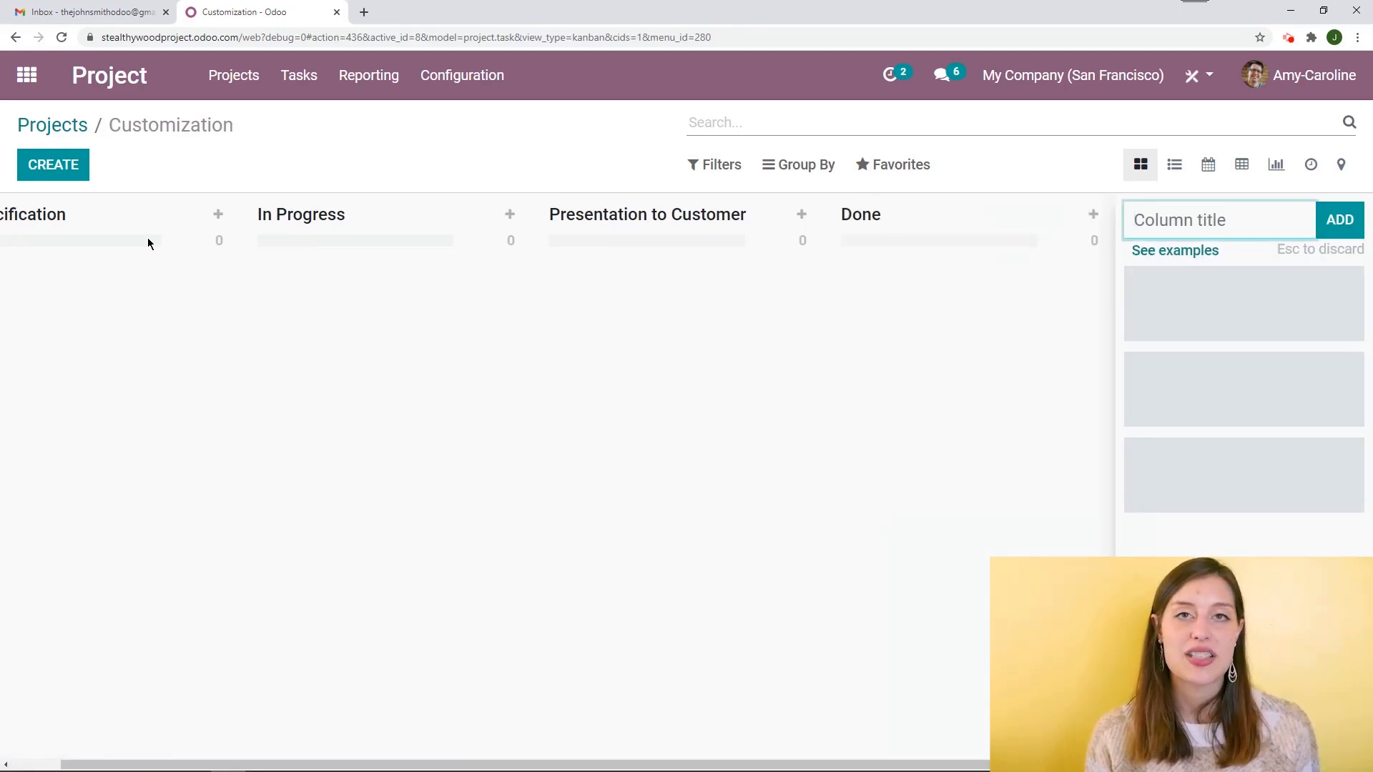
click(429, 163)
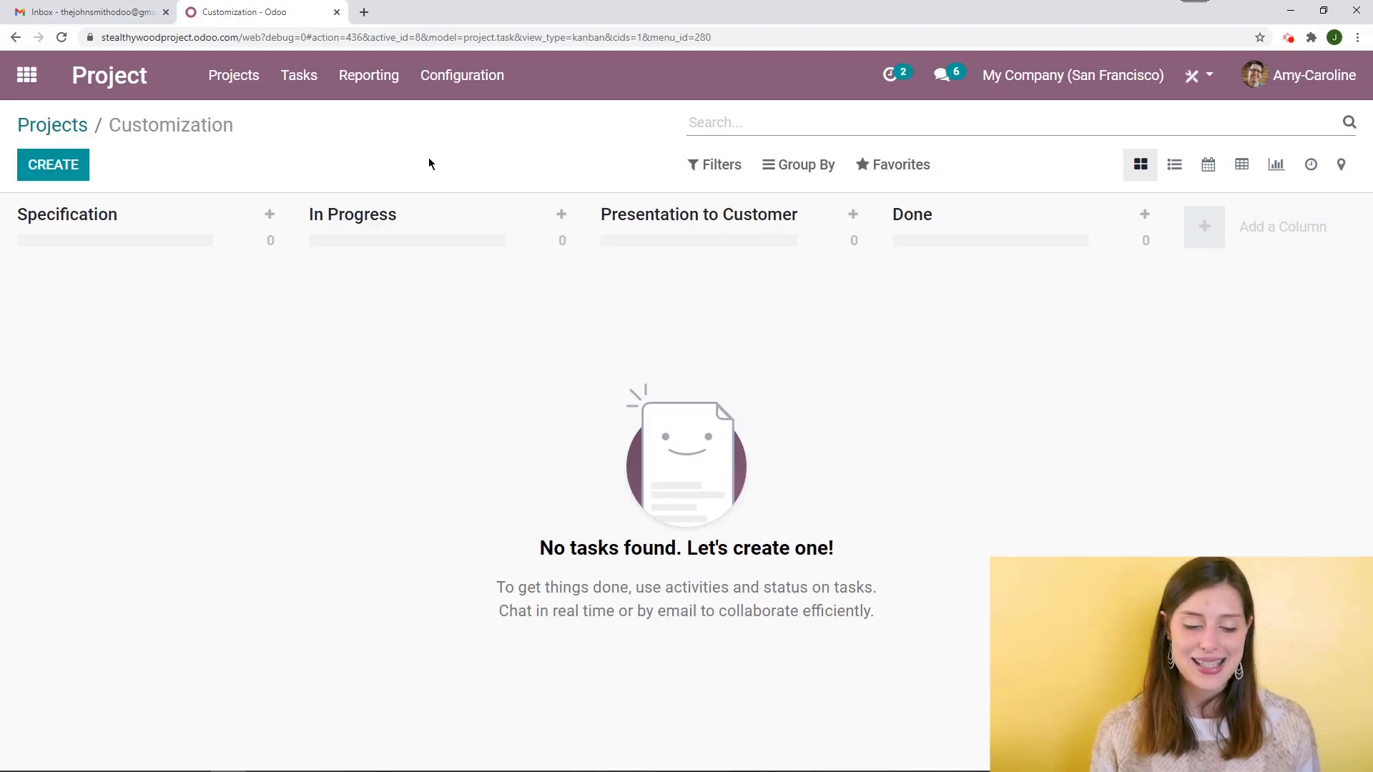
Quick-create a task titled Office chairs XL in the Specification stage
click(59, 169)
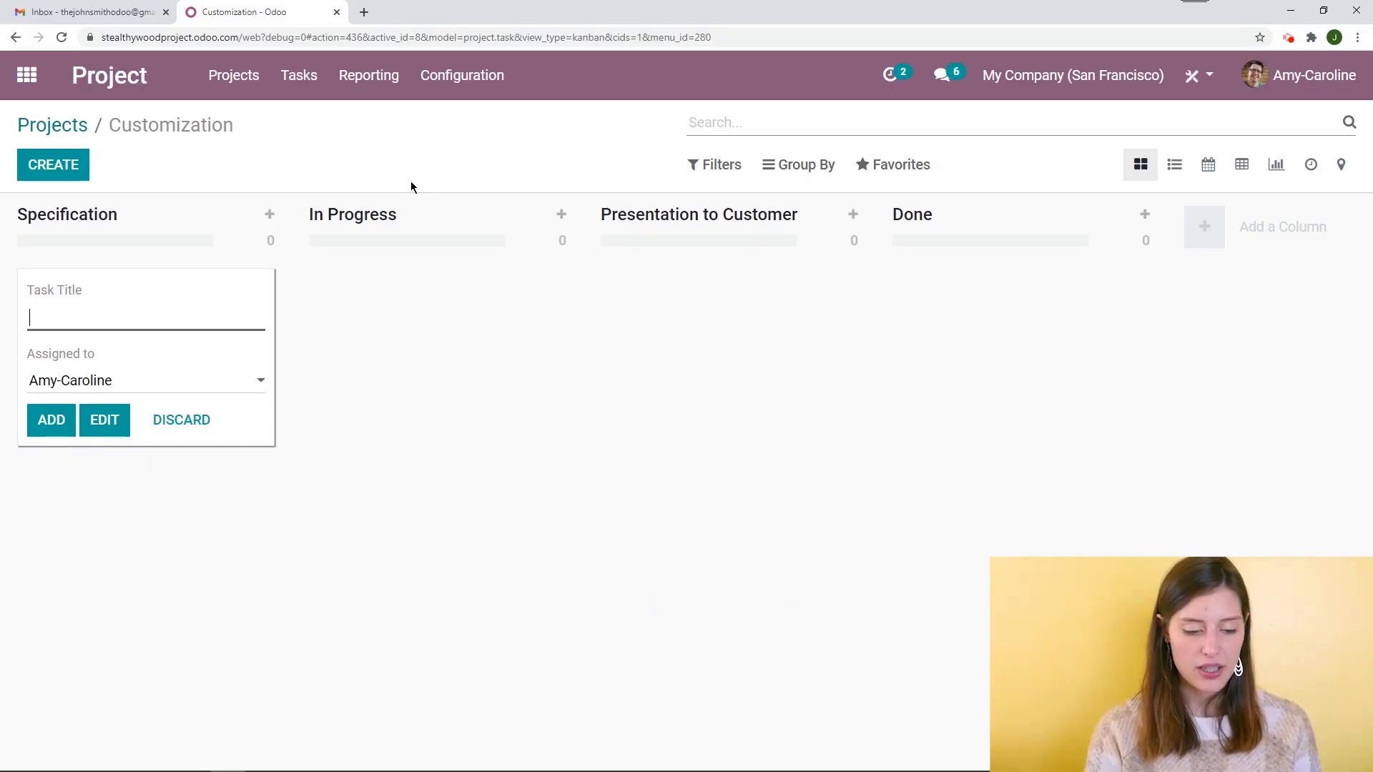
text(Office chari)
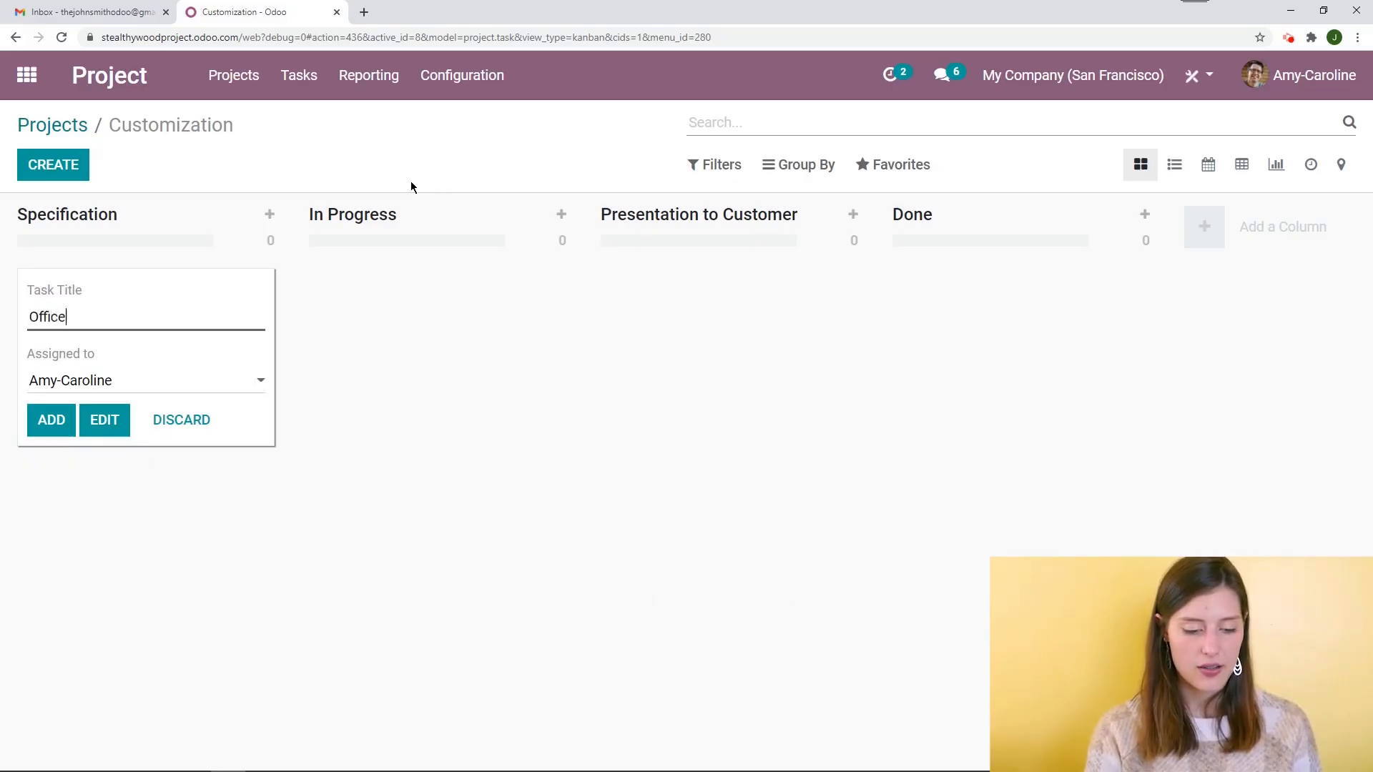
key(BackSpace)
key(BackSpace)
text(irs )
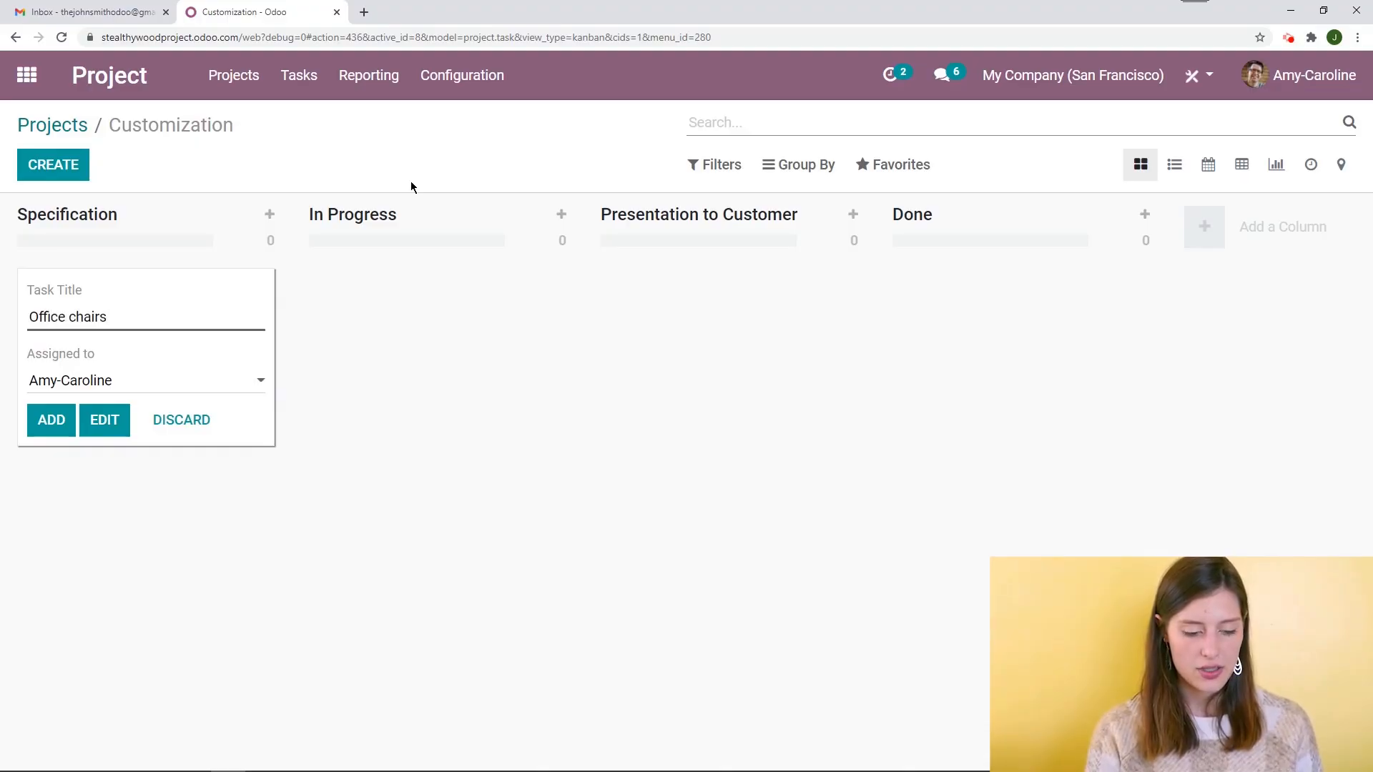
text(XL)
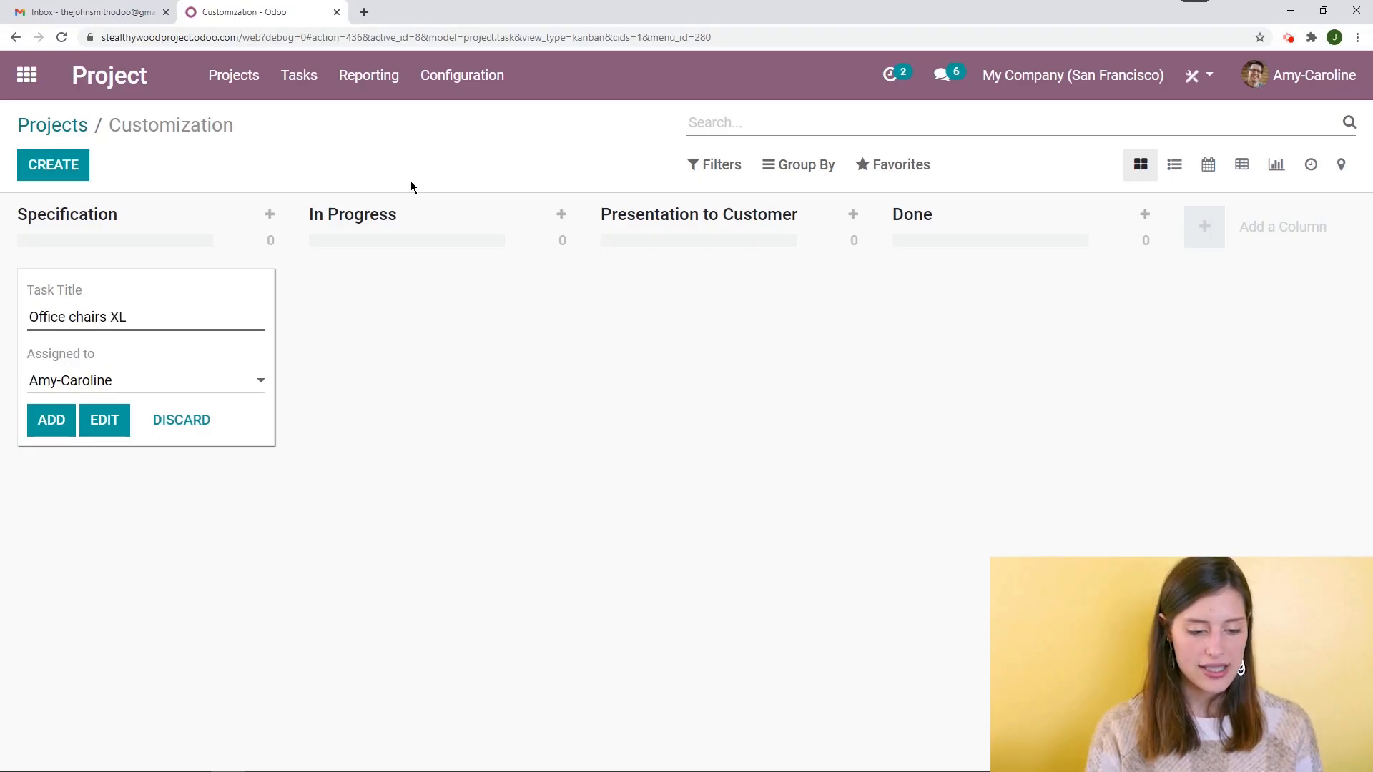
key(Return)
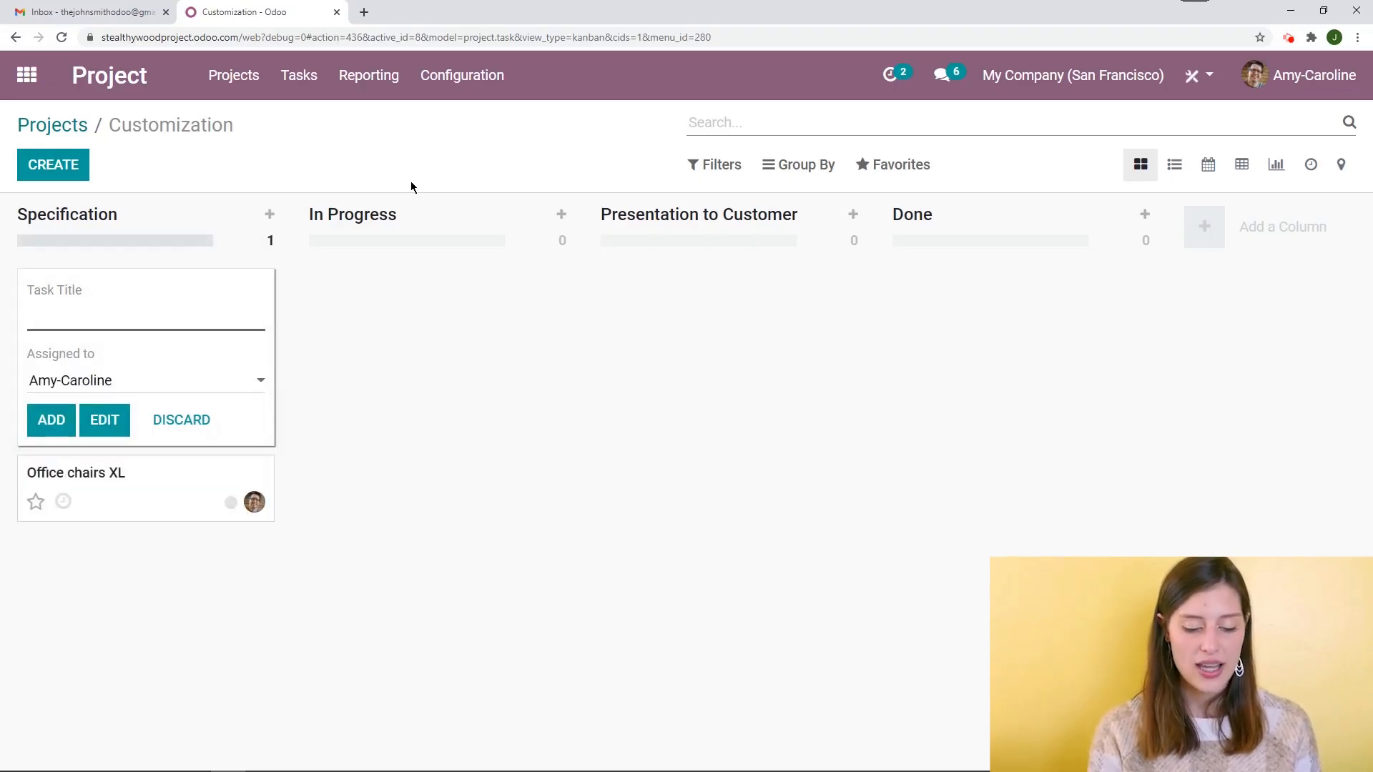
Quick-create a second task titled Office desk for 23 people
text(O)
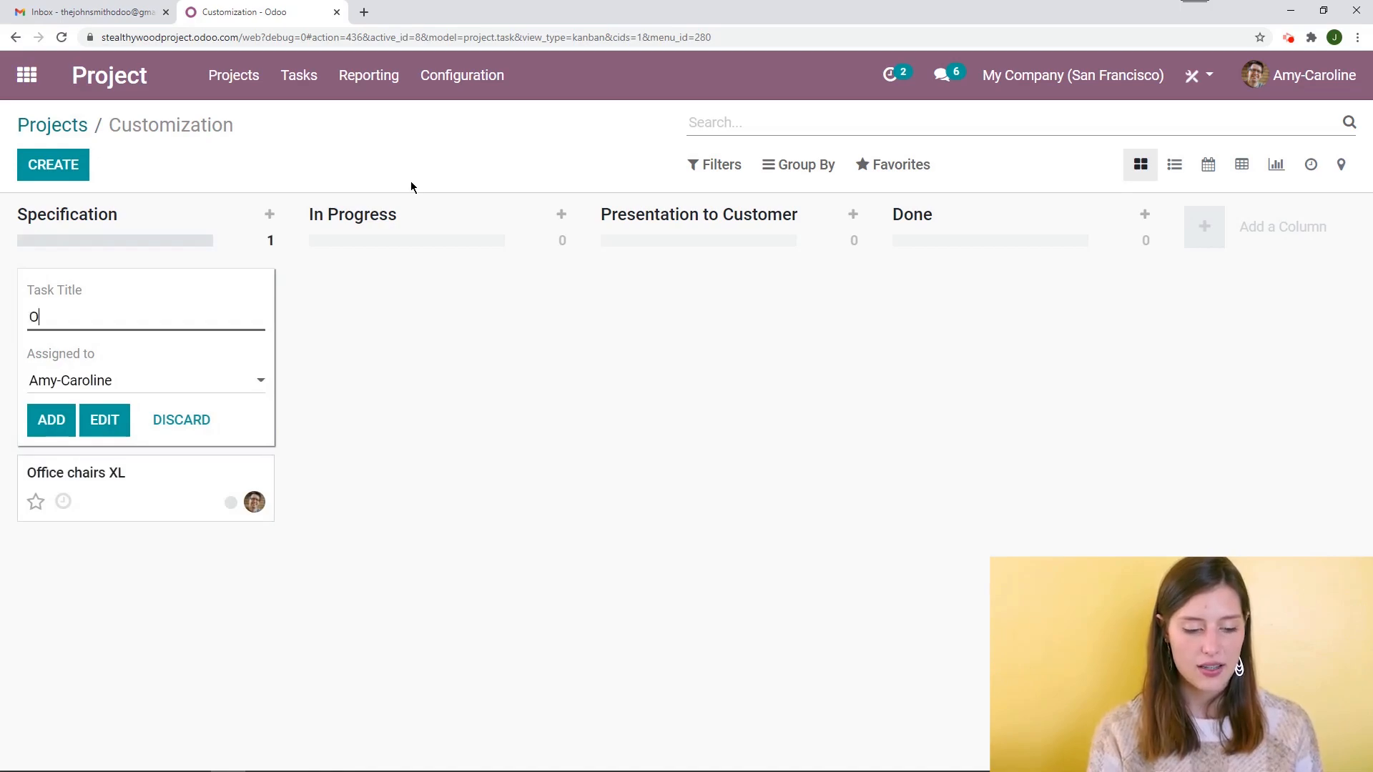
text(ffice desk for 2)
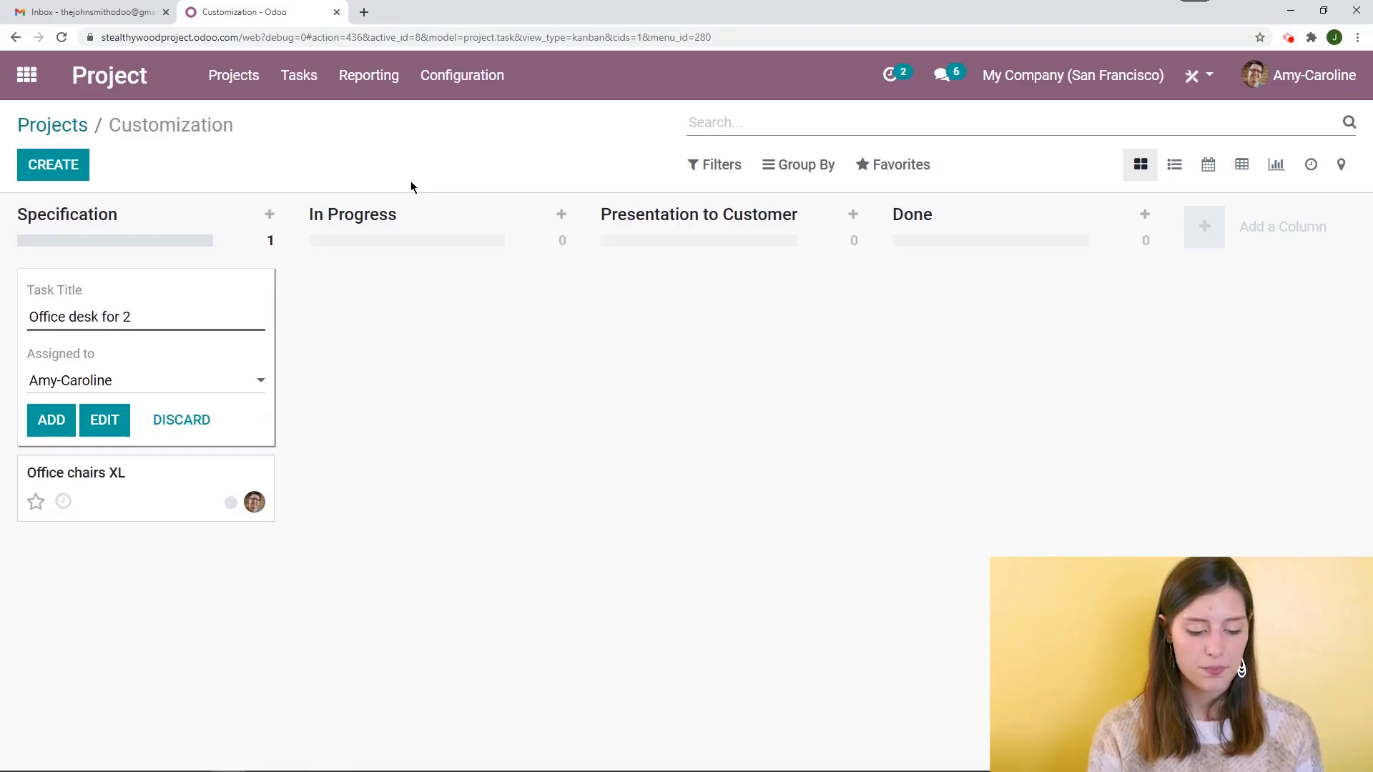
text(3 people)
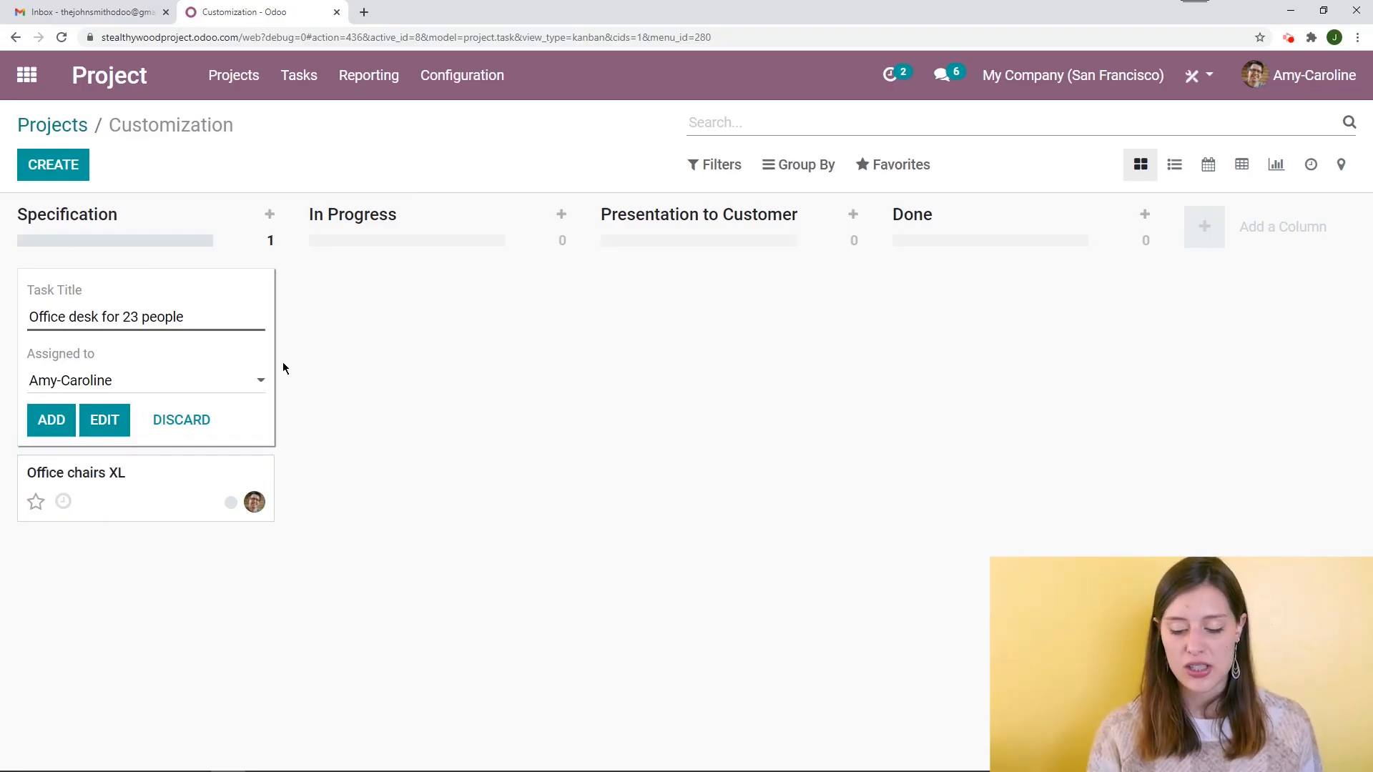
key(Return)
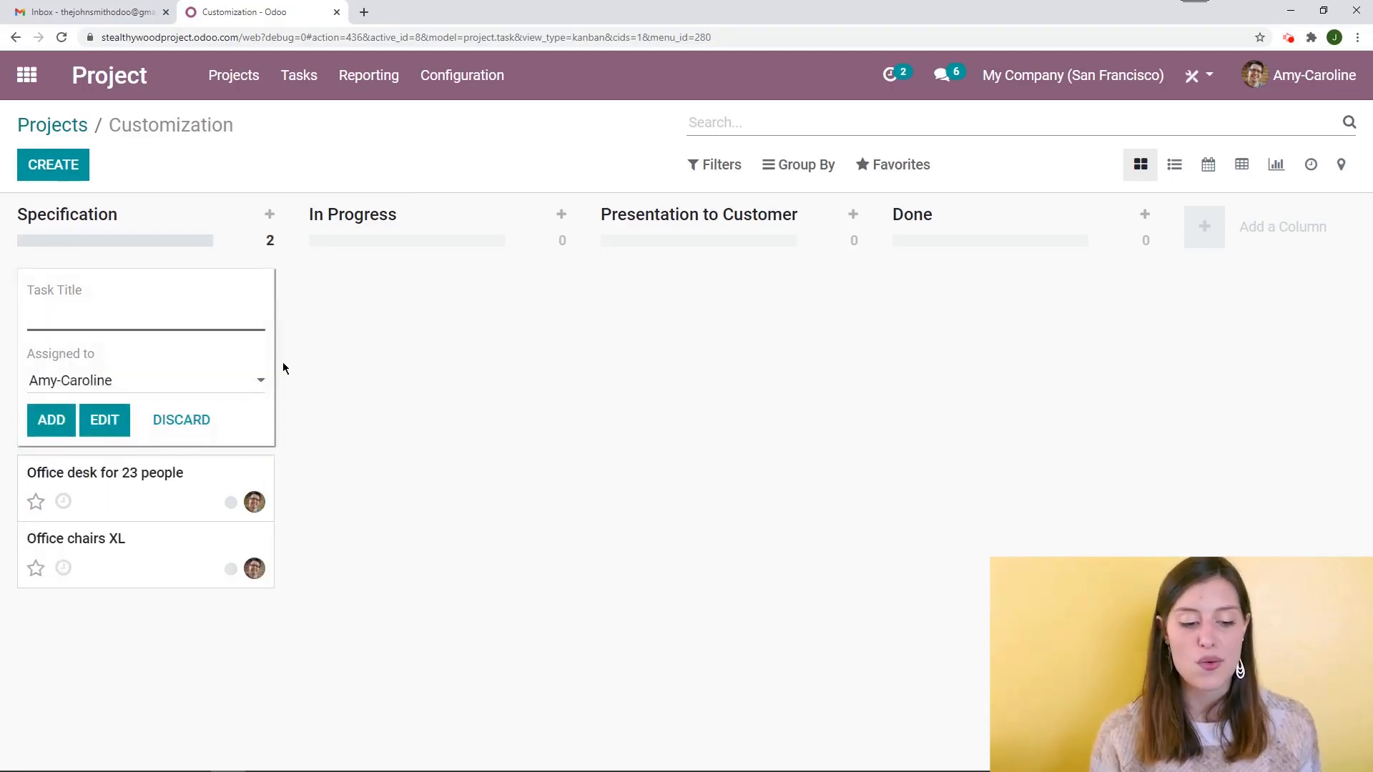
Enter a task titled Drawer - Baby room, assign it to Cesar, and open it in the full edit form
text(Dr)
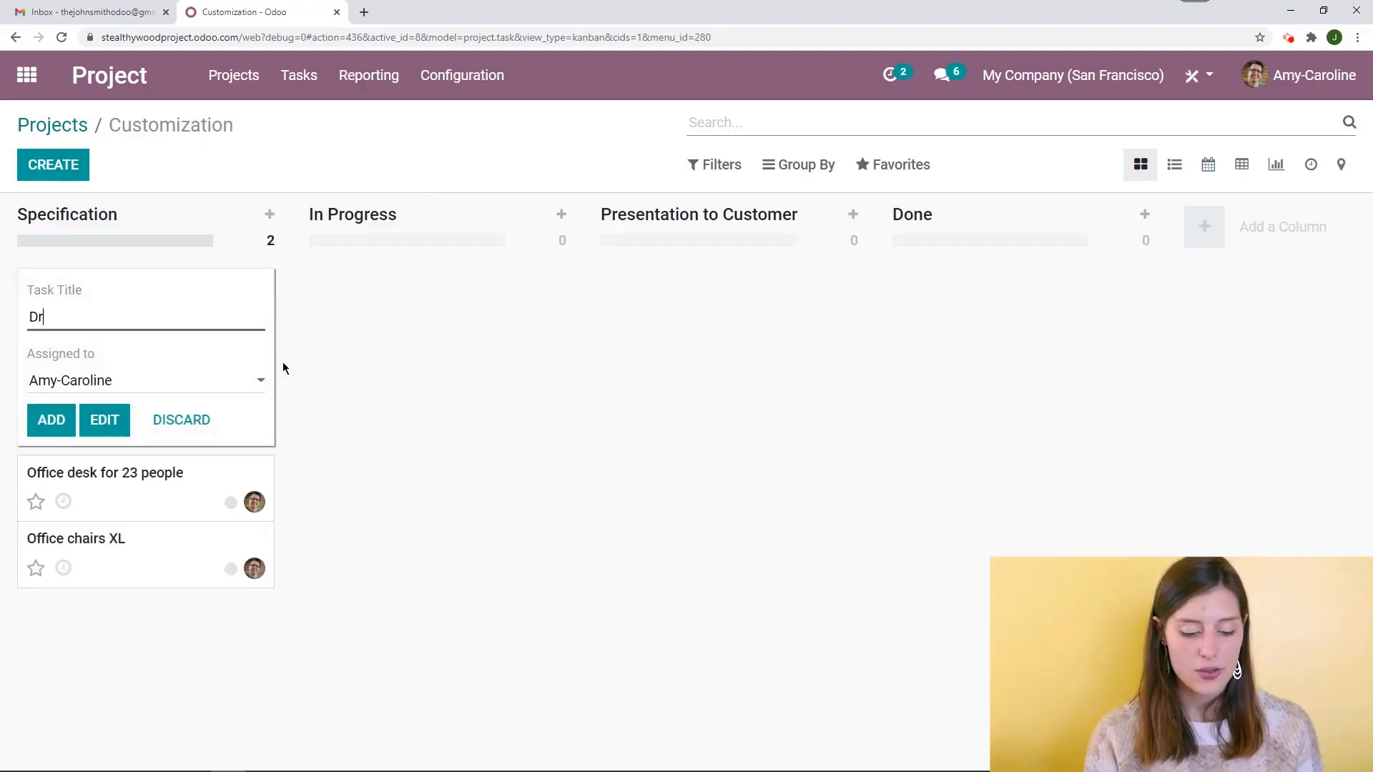
text(awer - )
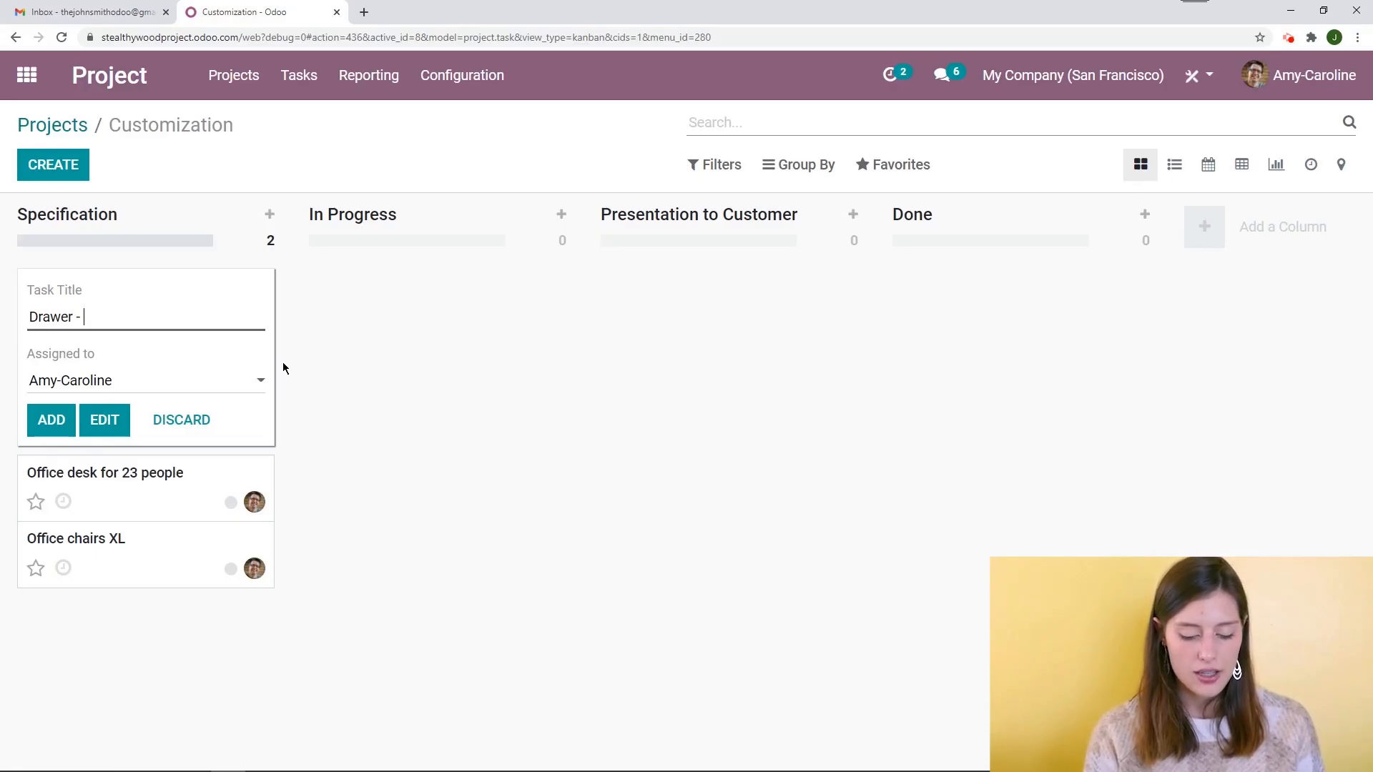
text(Baby room)
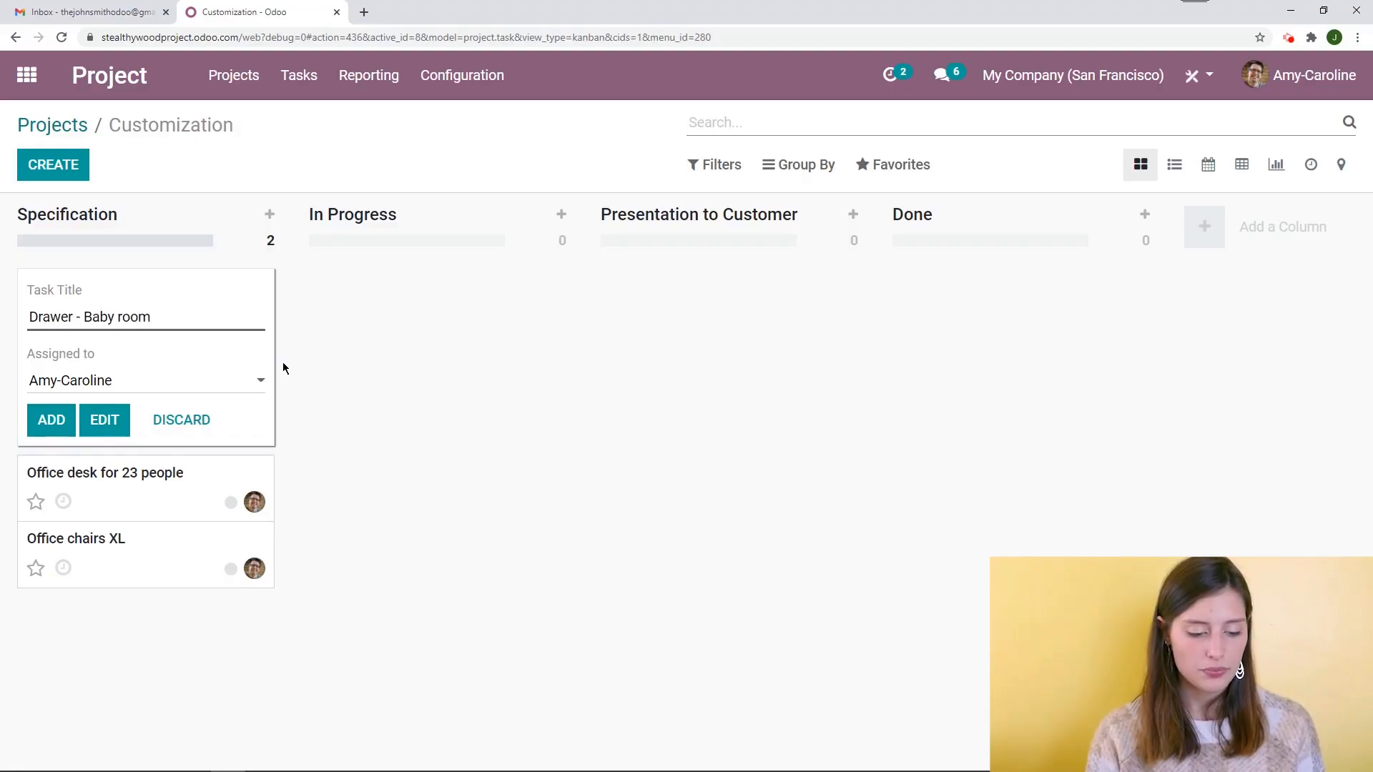
click(174, 384)
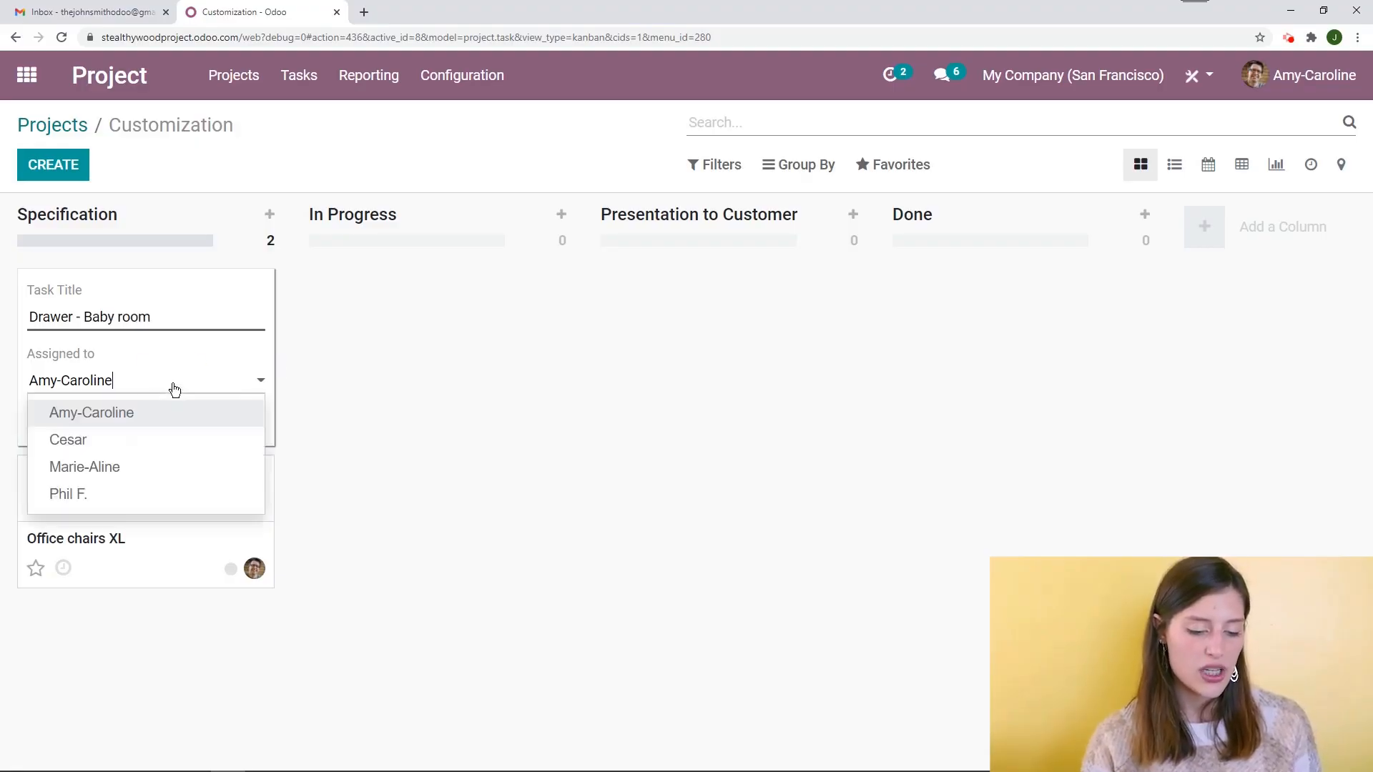
click(119, 442)
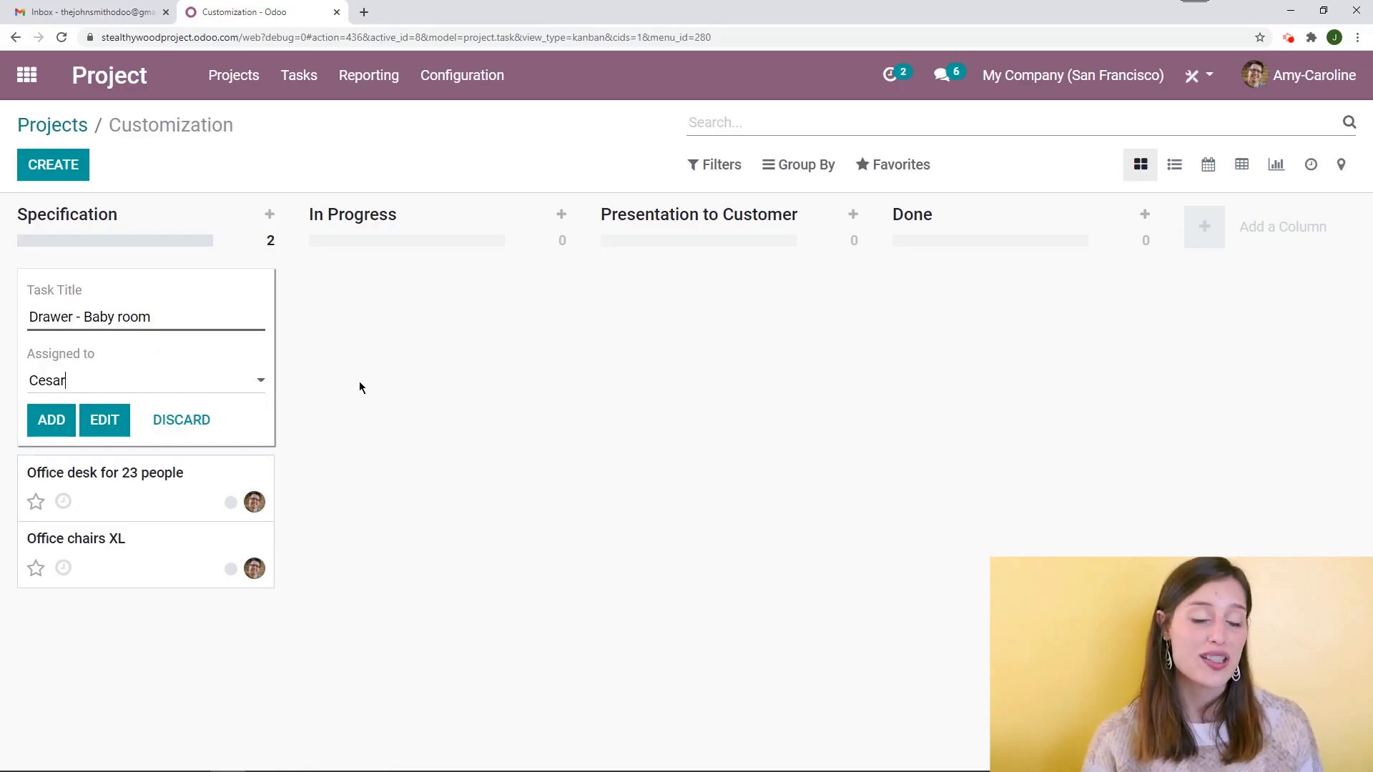
click(108, 429)
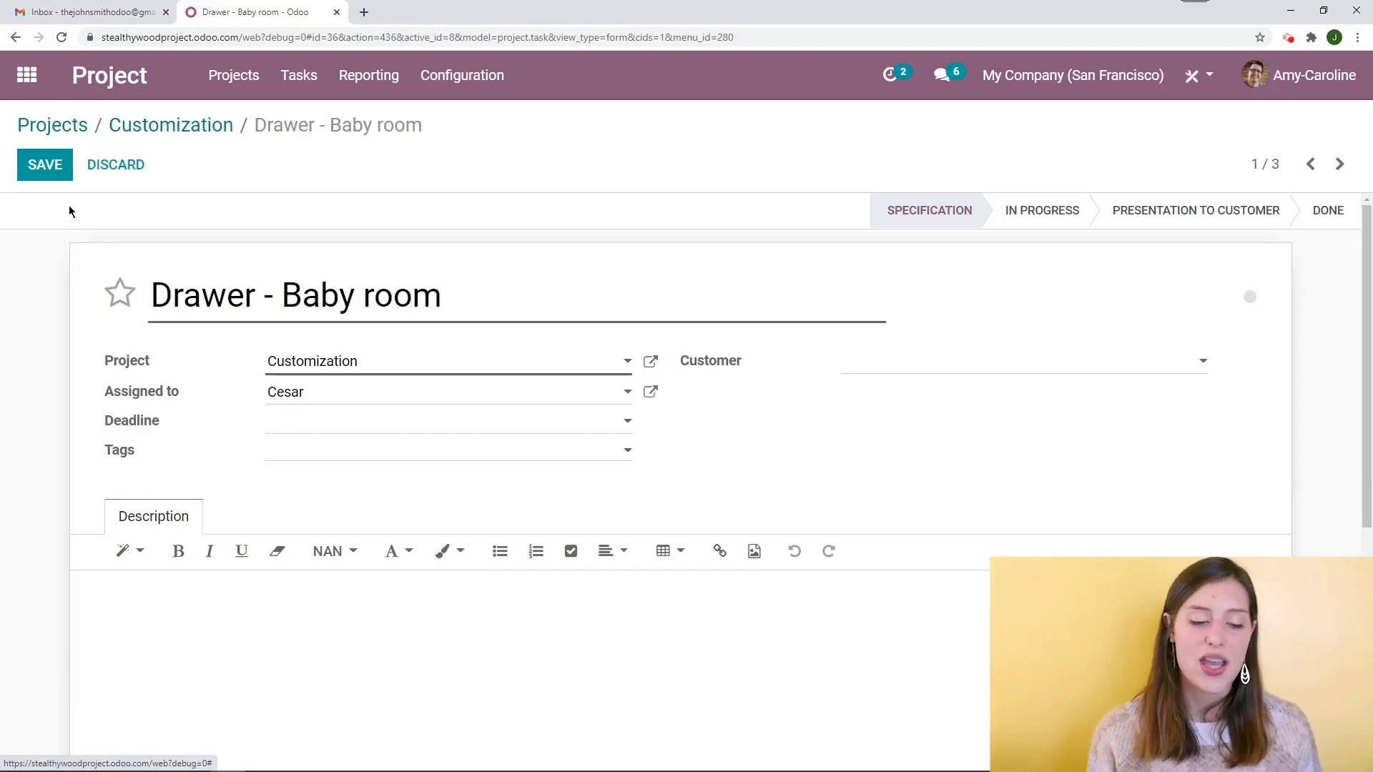
Set the task's customer to Azure Interior, Brandon Freeman
scroll(796, 404, down, 1)
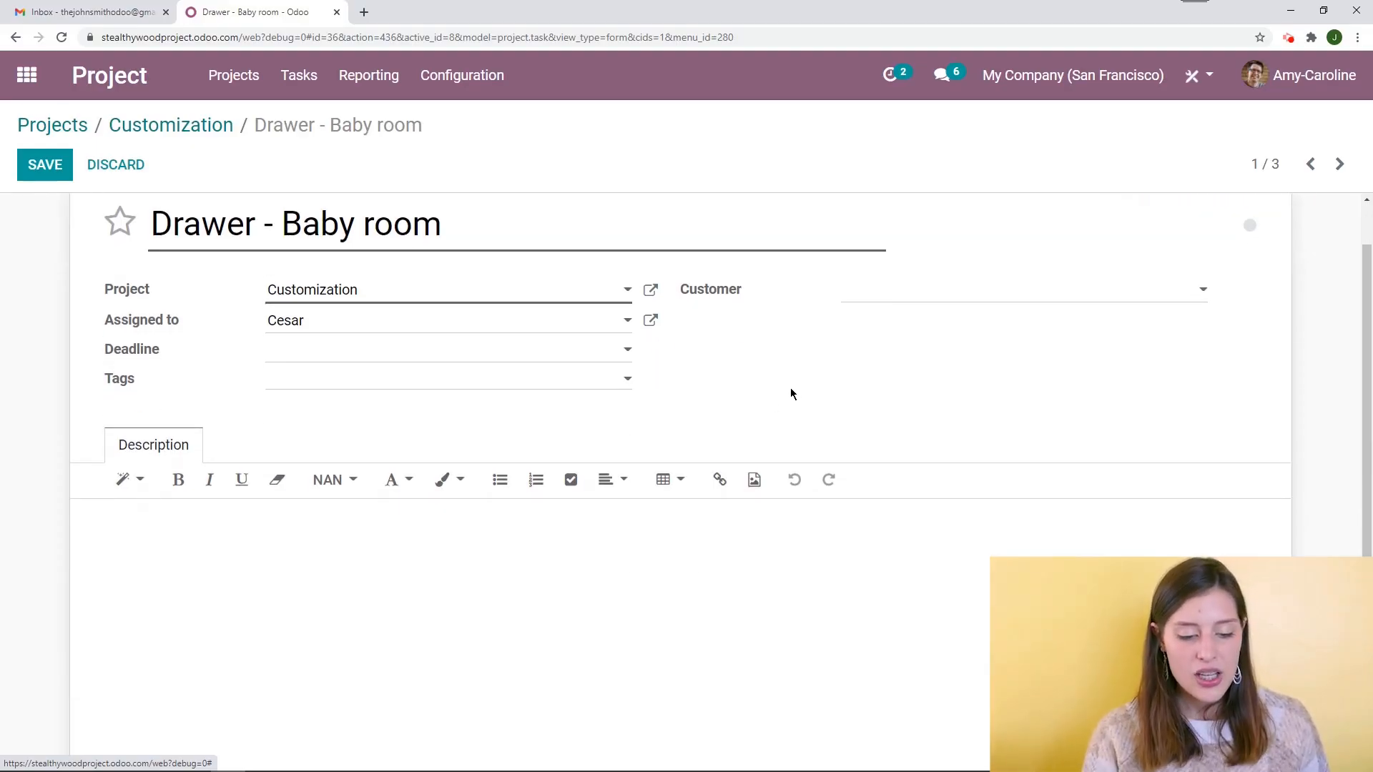
scroll(739, 363, up, 1)
click(932, 368)
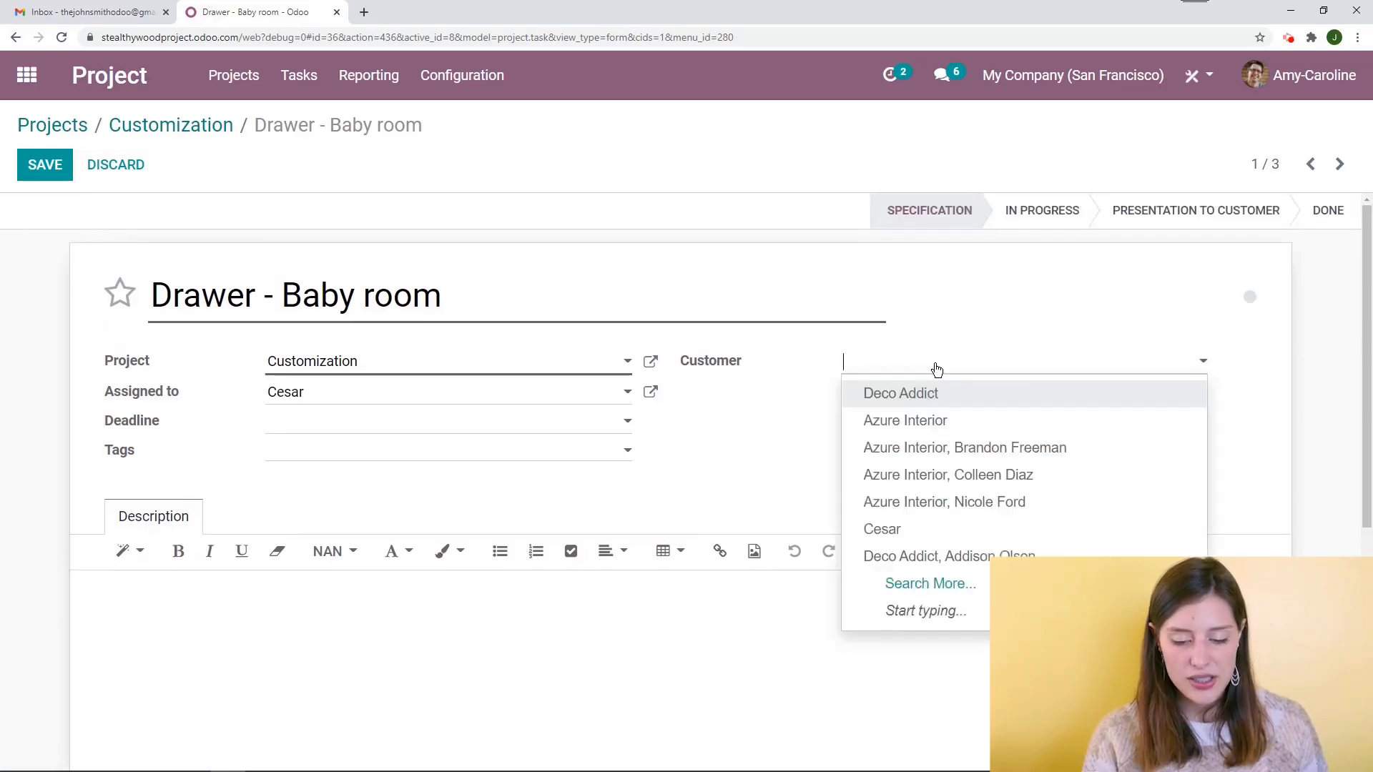
click(1032, 455)
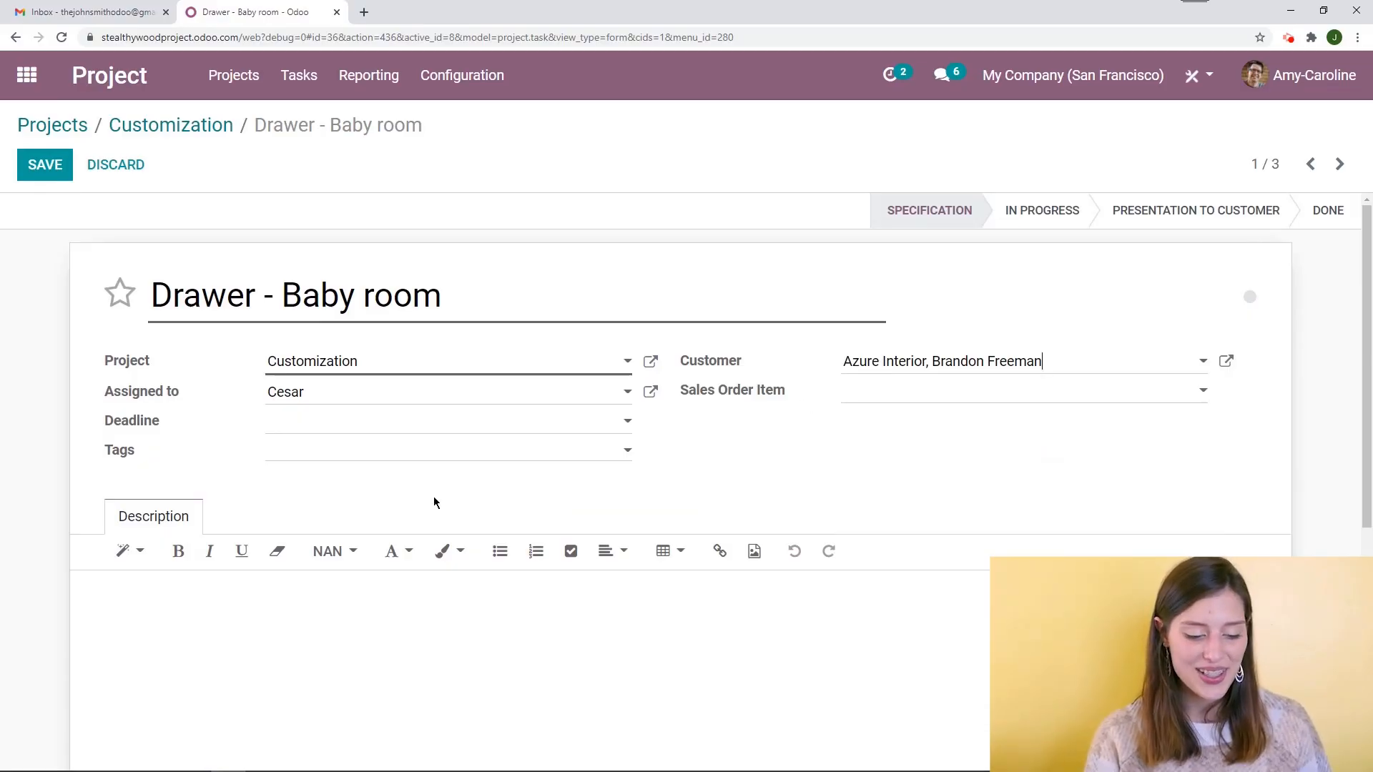
Set the task's deadline to 01/20/2021
scroll(58, 403, down, 1)
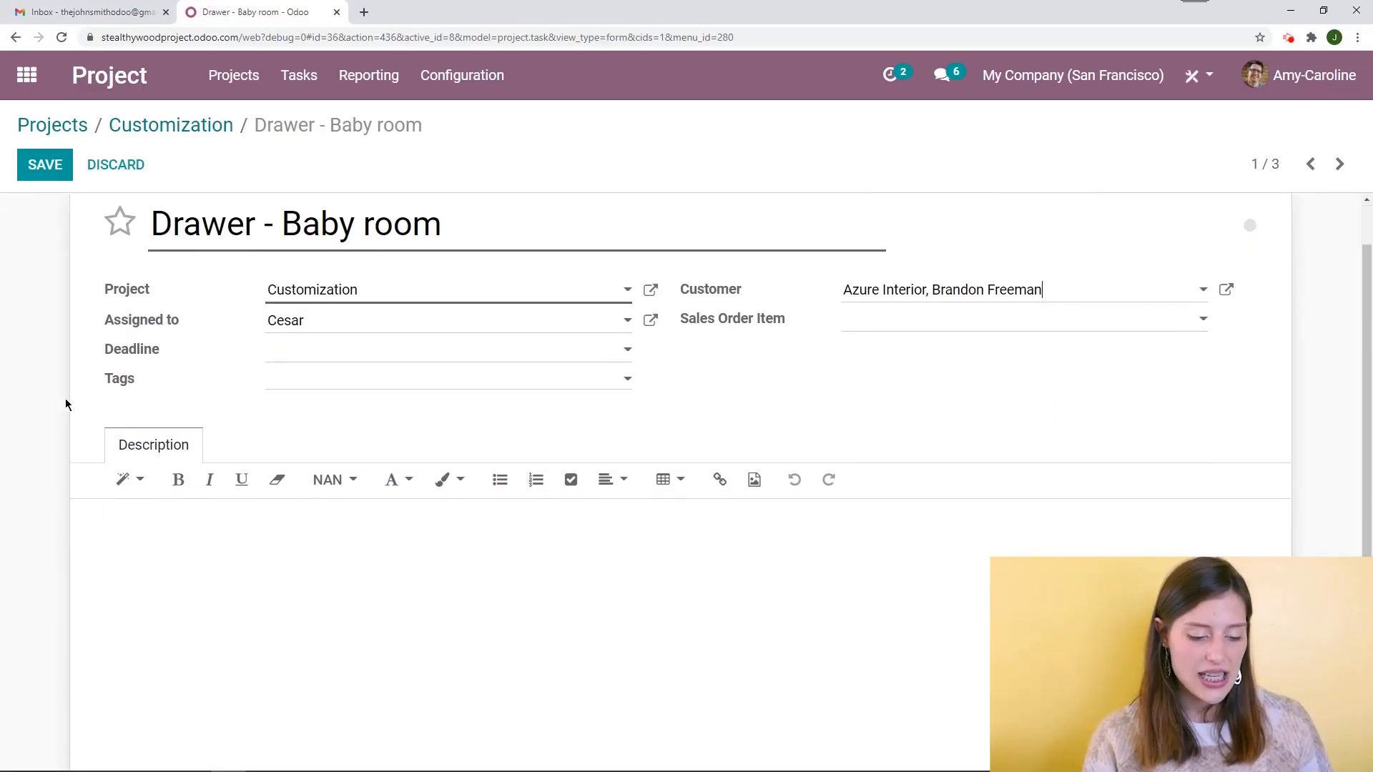
click(304, 357)
click(415, 534)
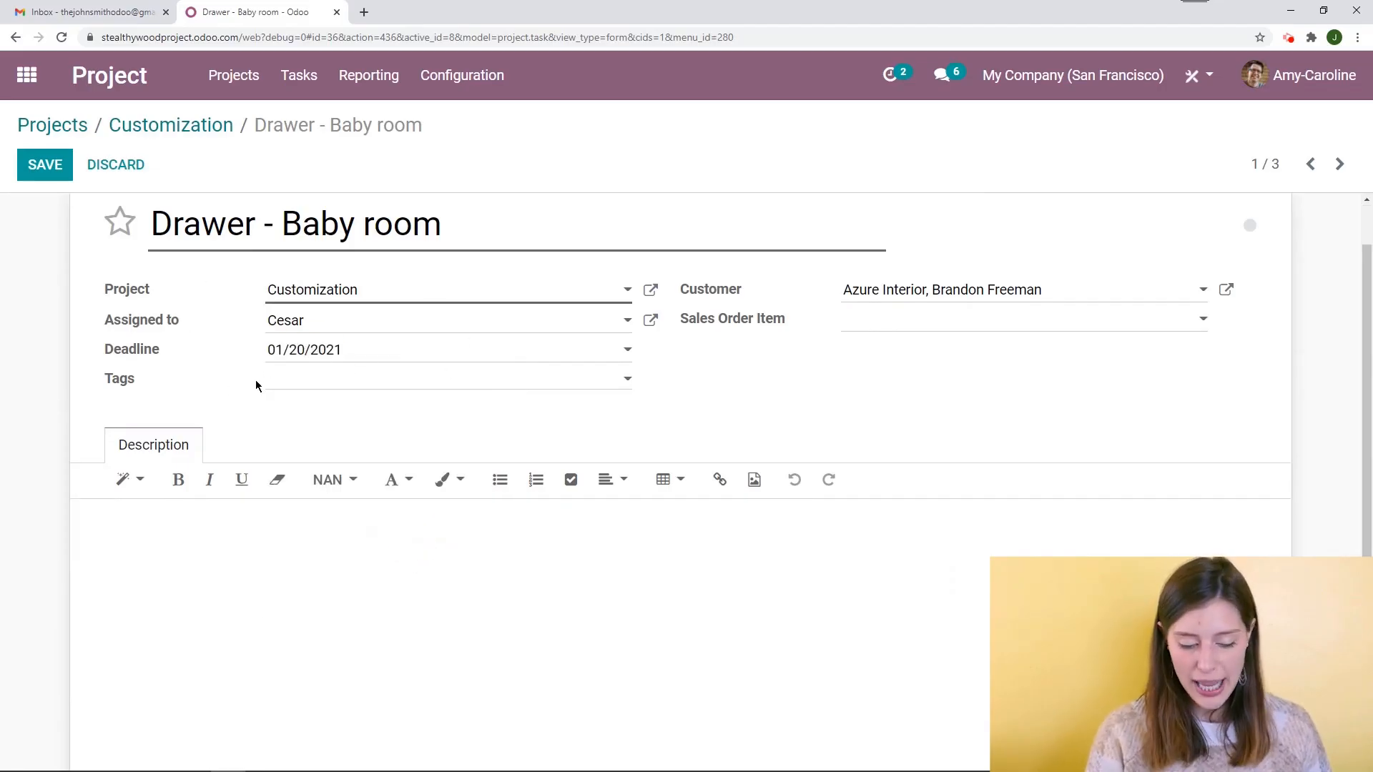
scroll(93, 397, up, 1)
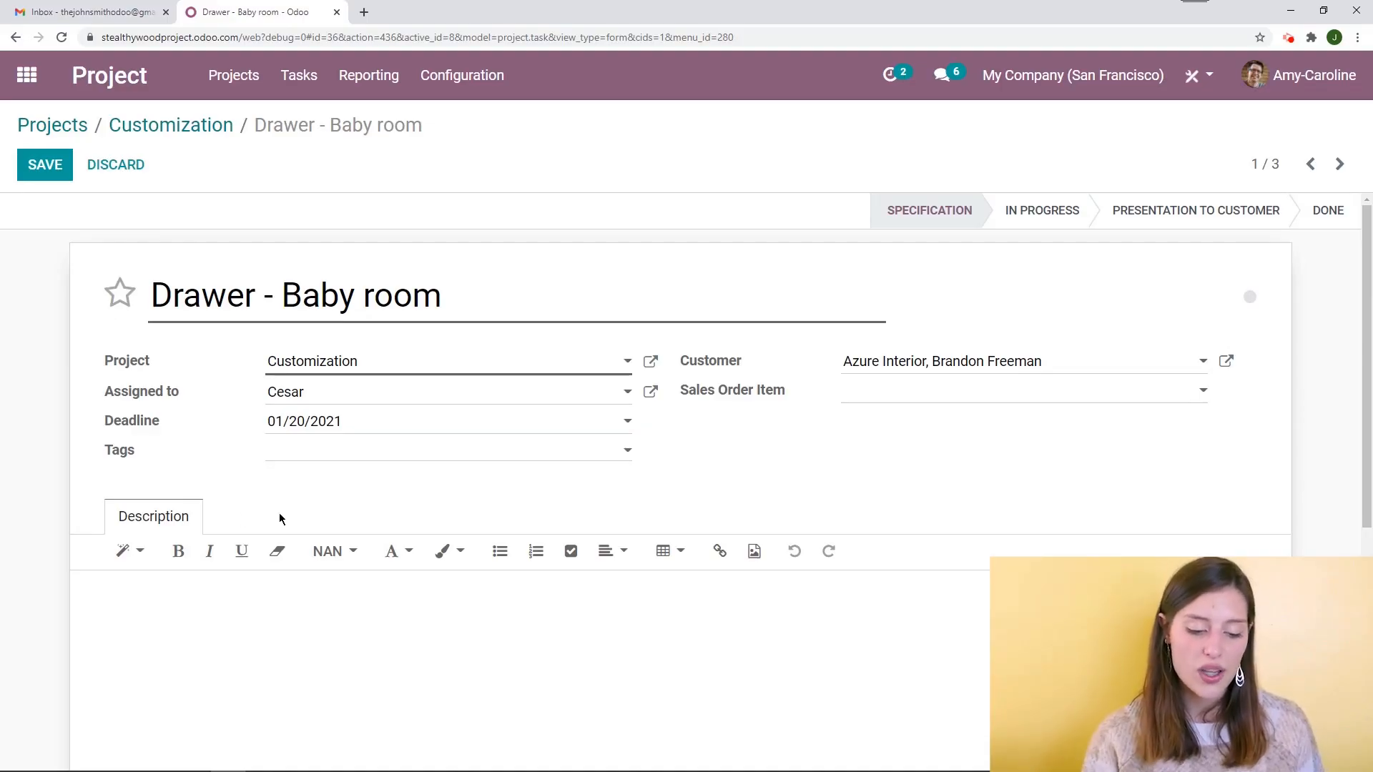
Tag the task with Baby room, Drawer and Wood
click(384, 452)
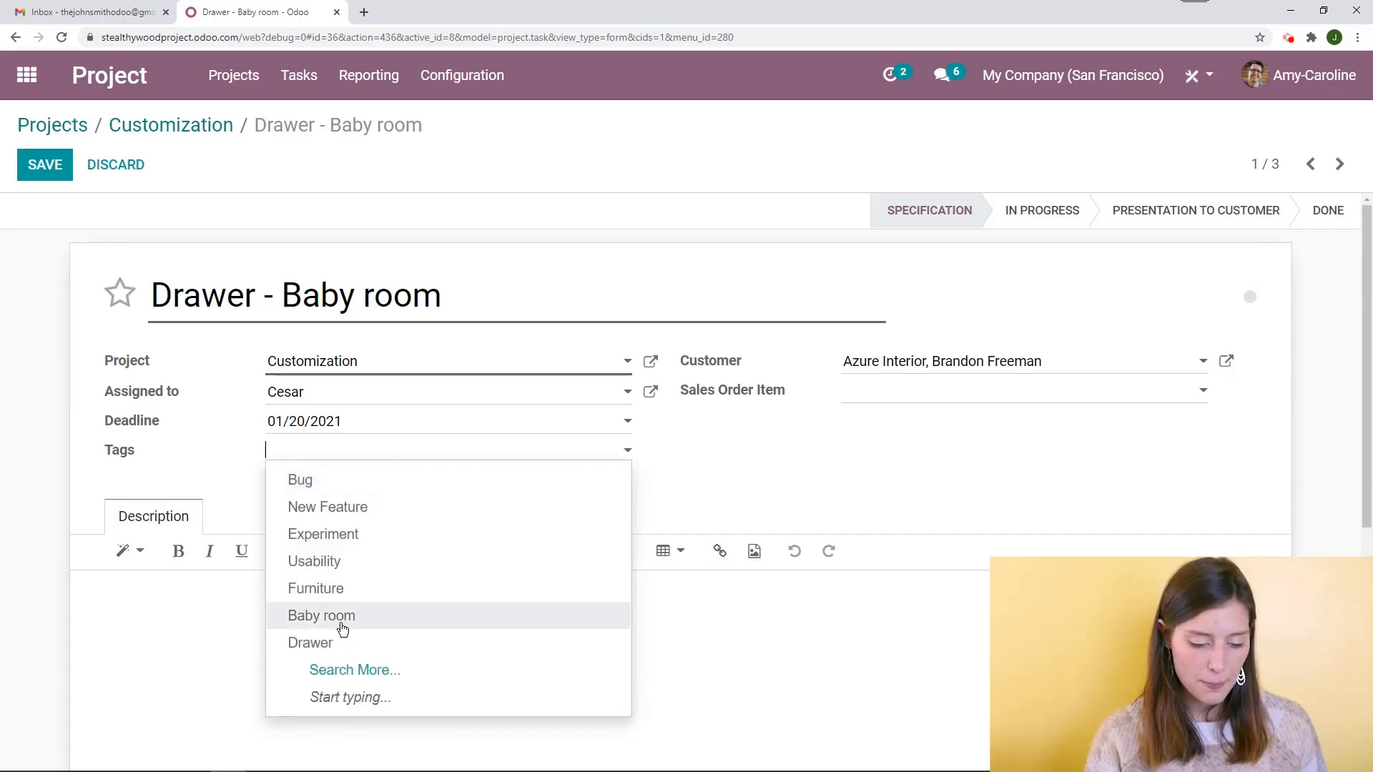
click(342, 629)
click(407, 458)
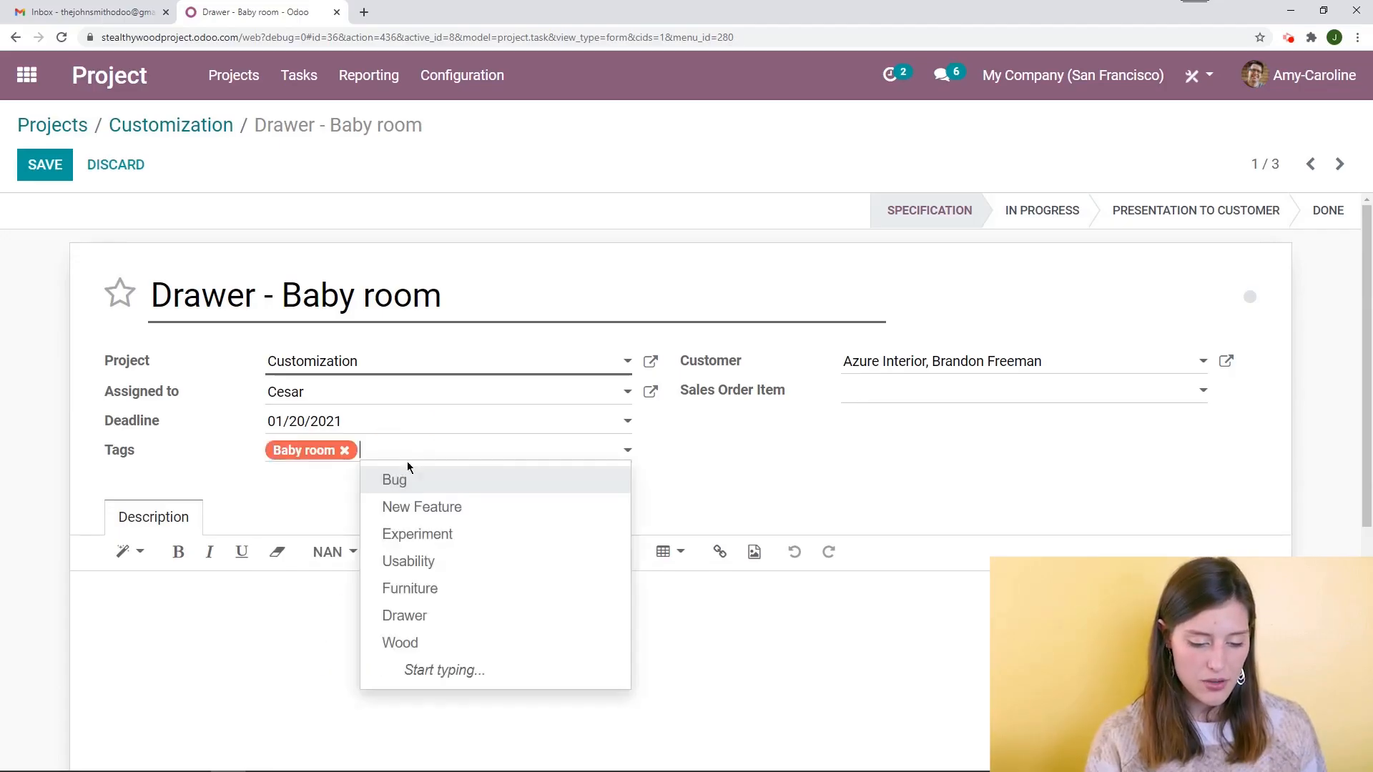
click(435, 617)
click(454, 459)
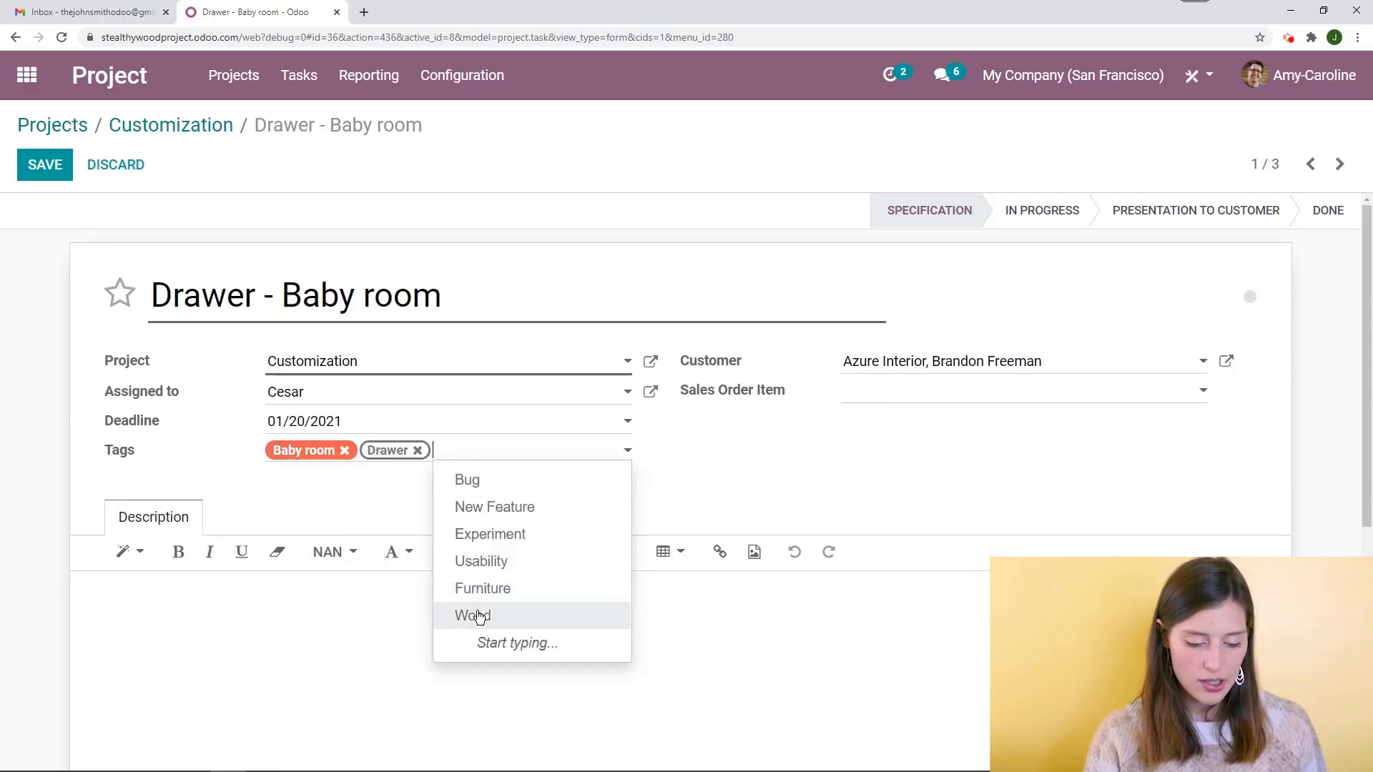
click(478, 616)
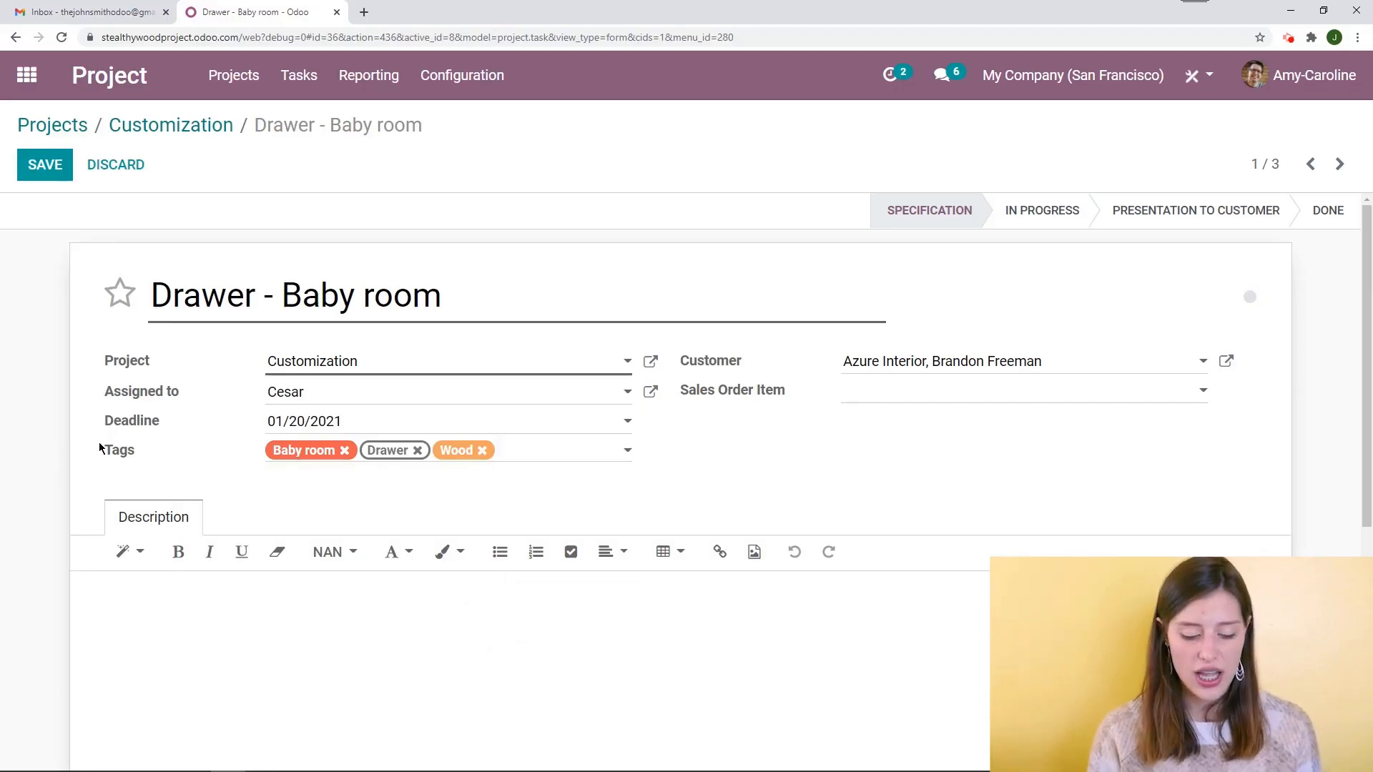
Create a new Pine tag on the task and give it a dark blue colour
key(Down)
text(Pine)
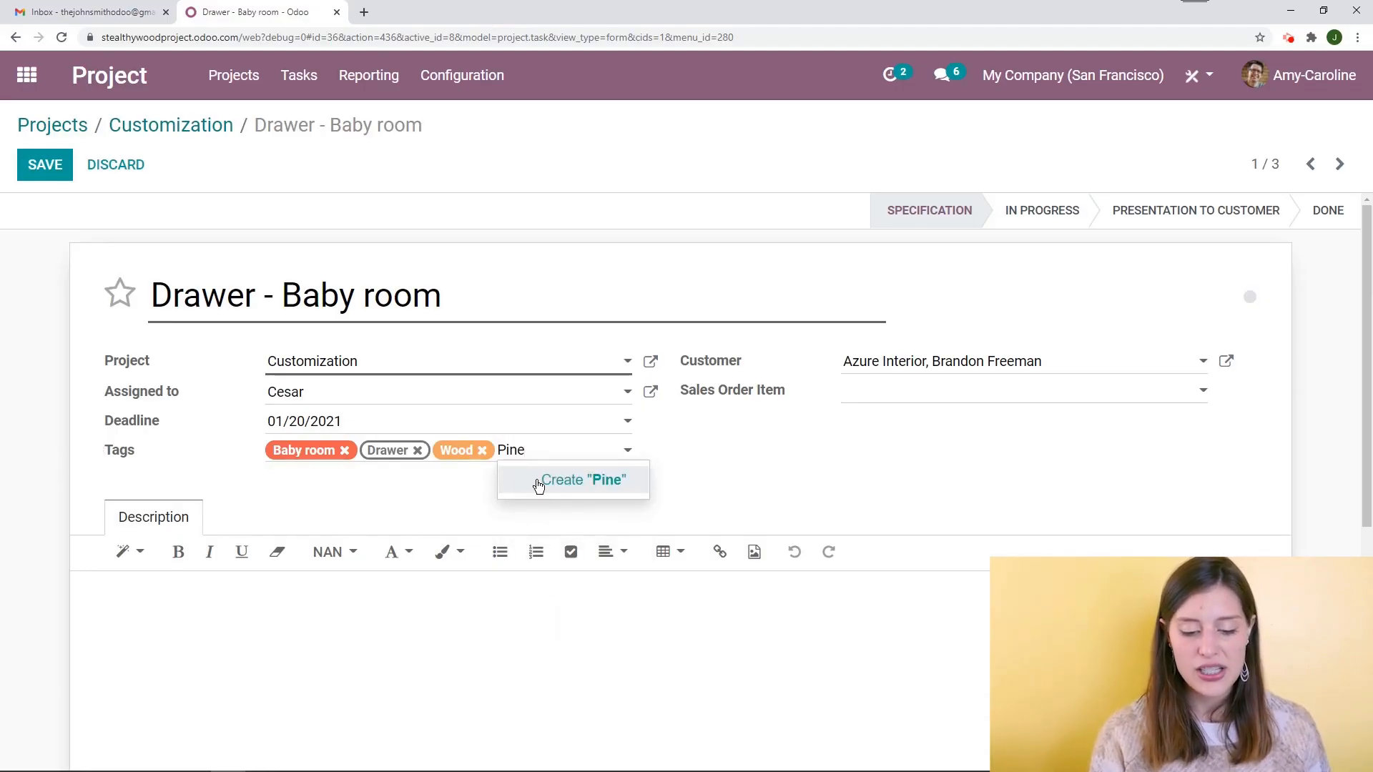
click(537, 487)
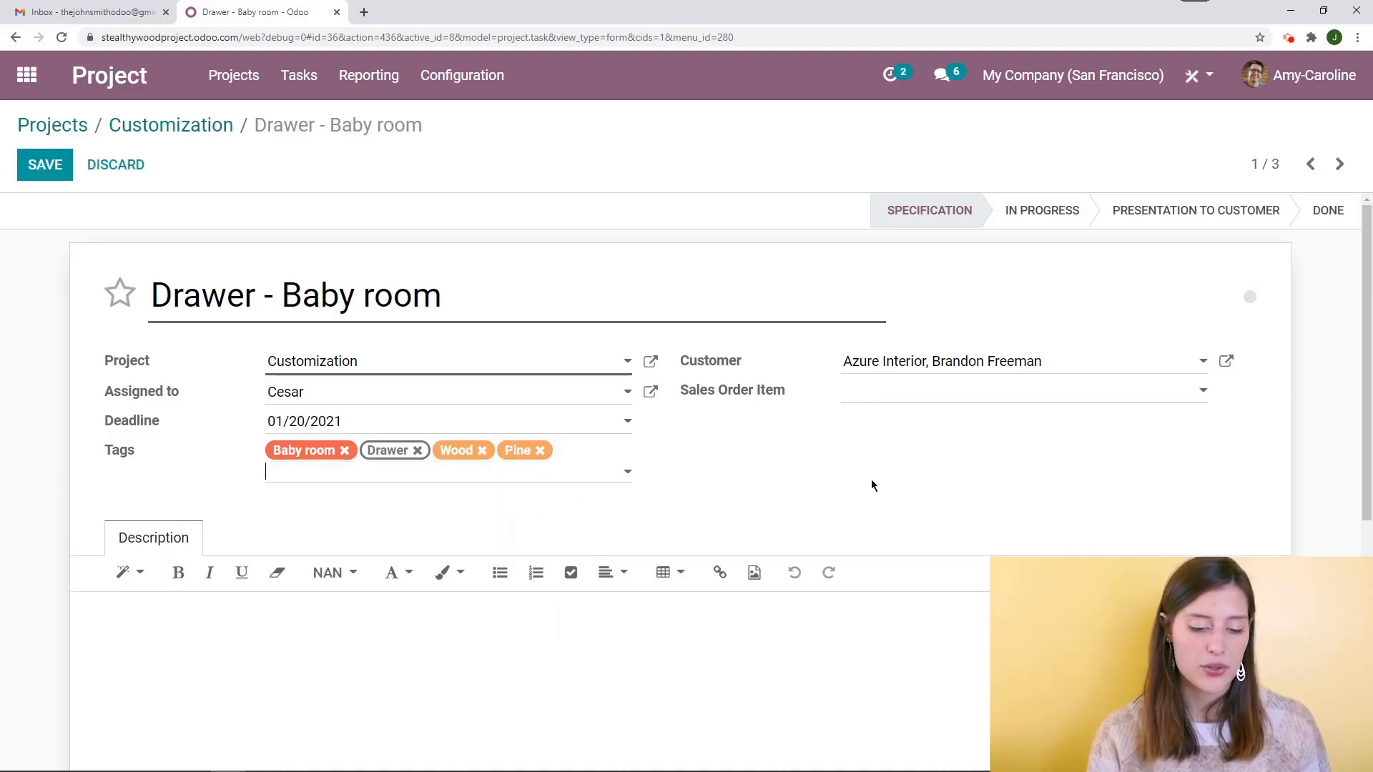
click(520, 451)
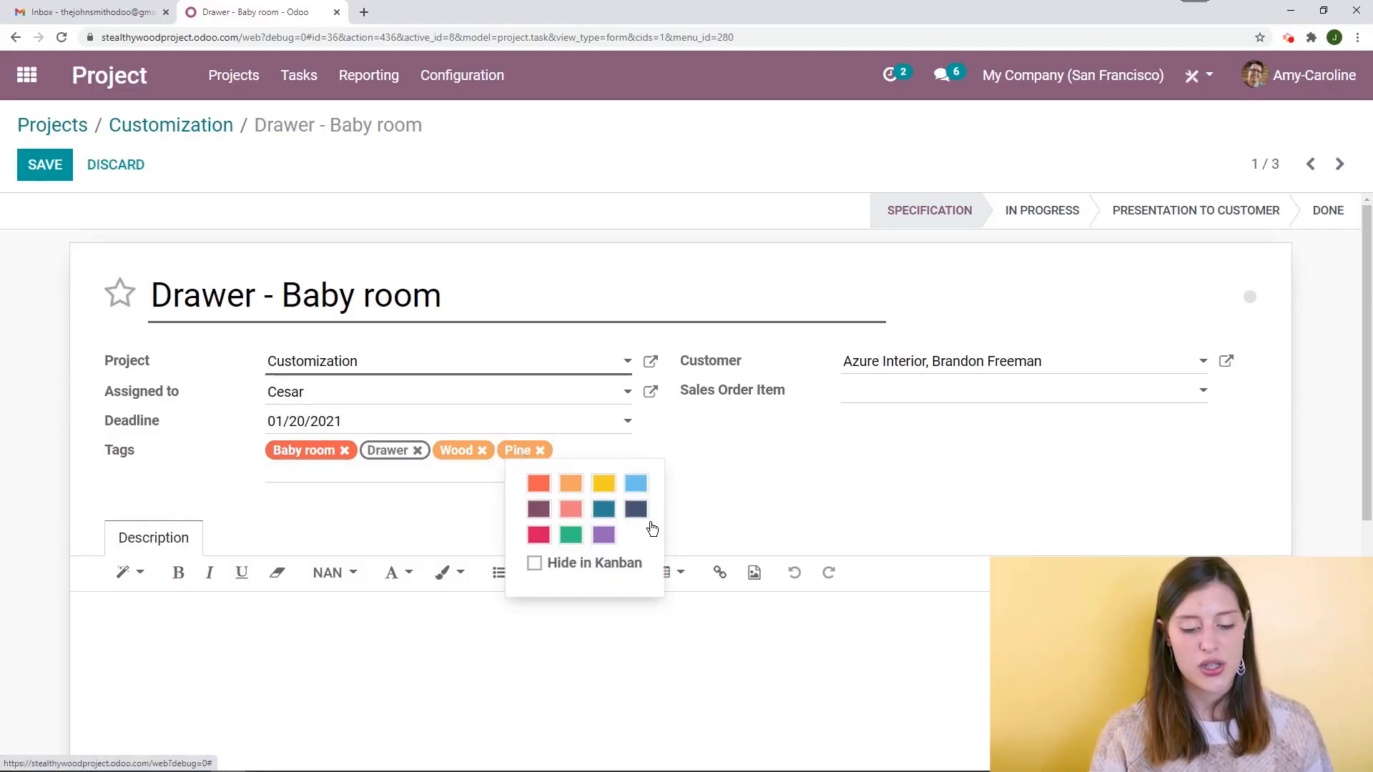
click(641, 505)
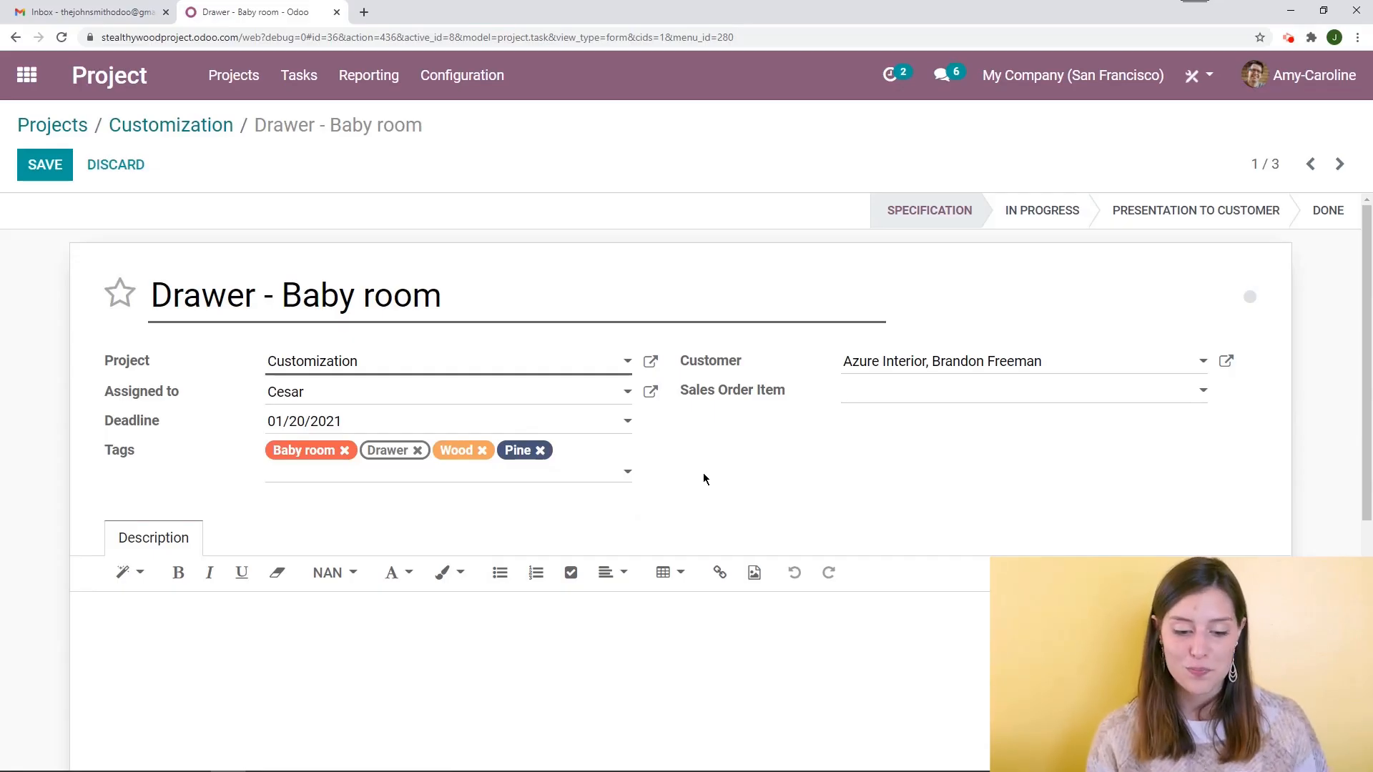
Save the Drawer - Baby room task
scroll(704, 479, down, 2)
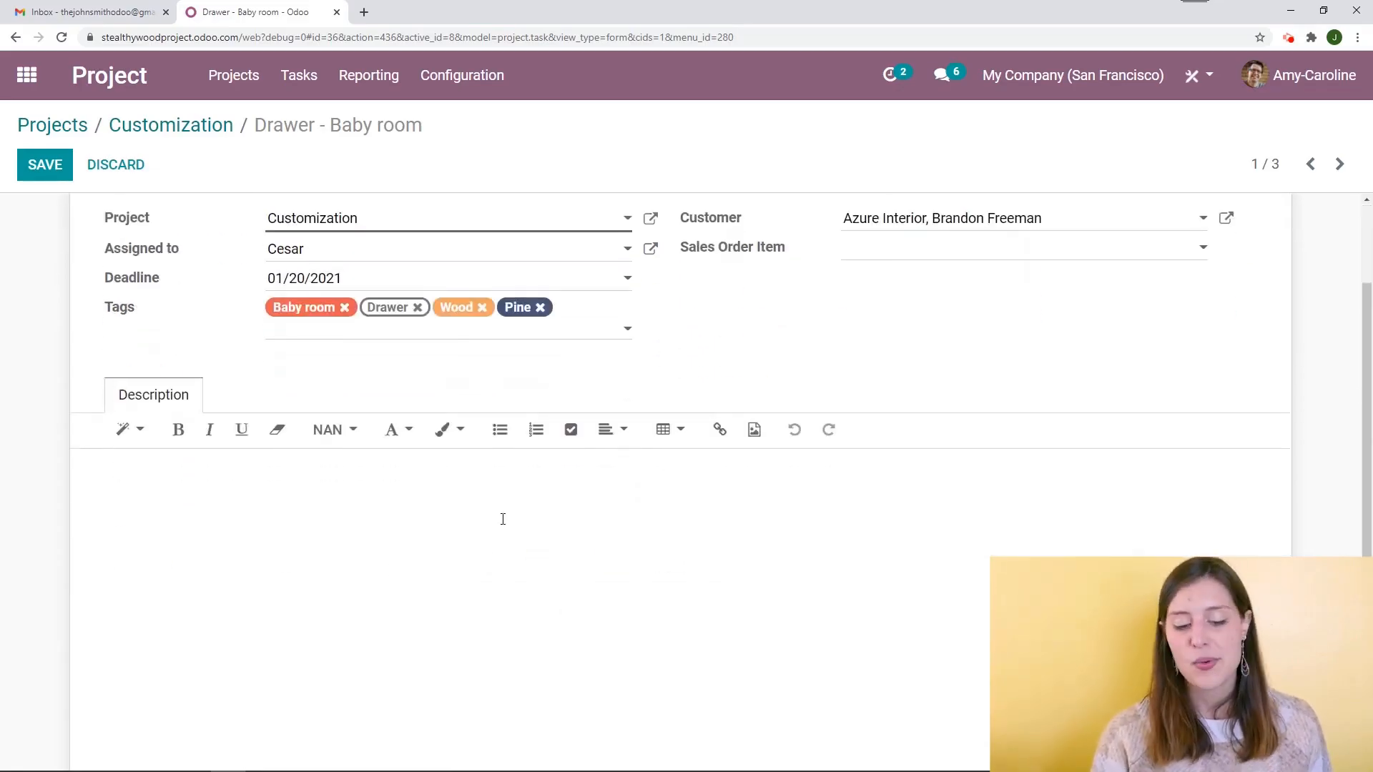
scroll(503, 519, down, 3)
scroll(570, 534, up, 5)
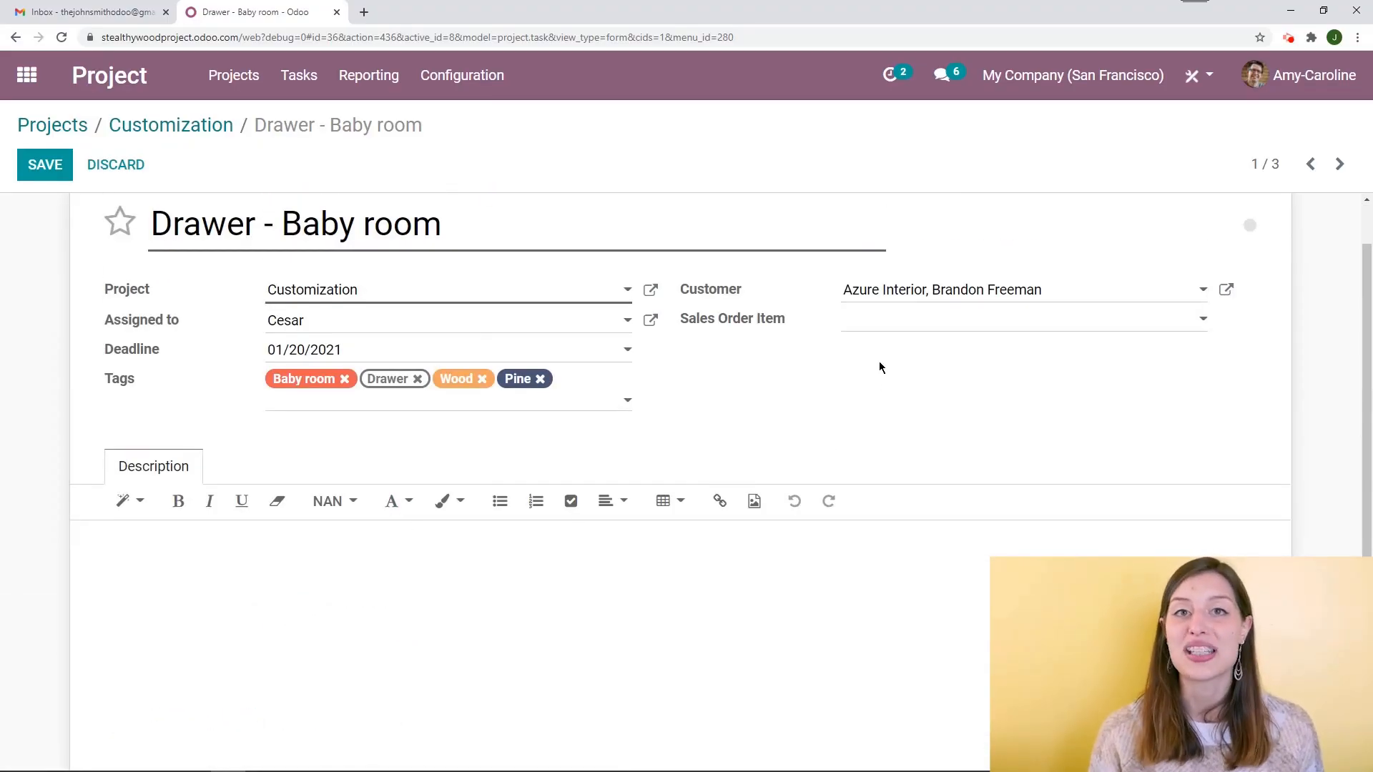
scroll(458, 400, up, 1)
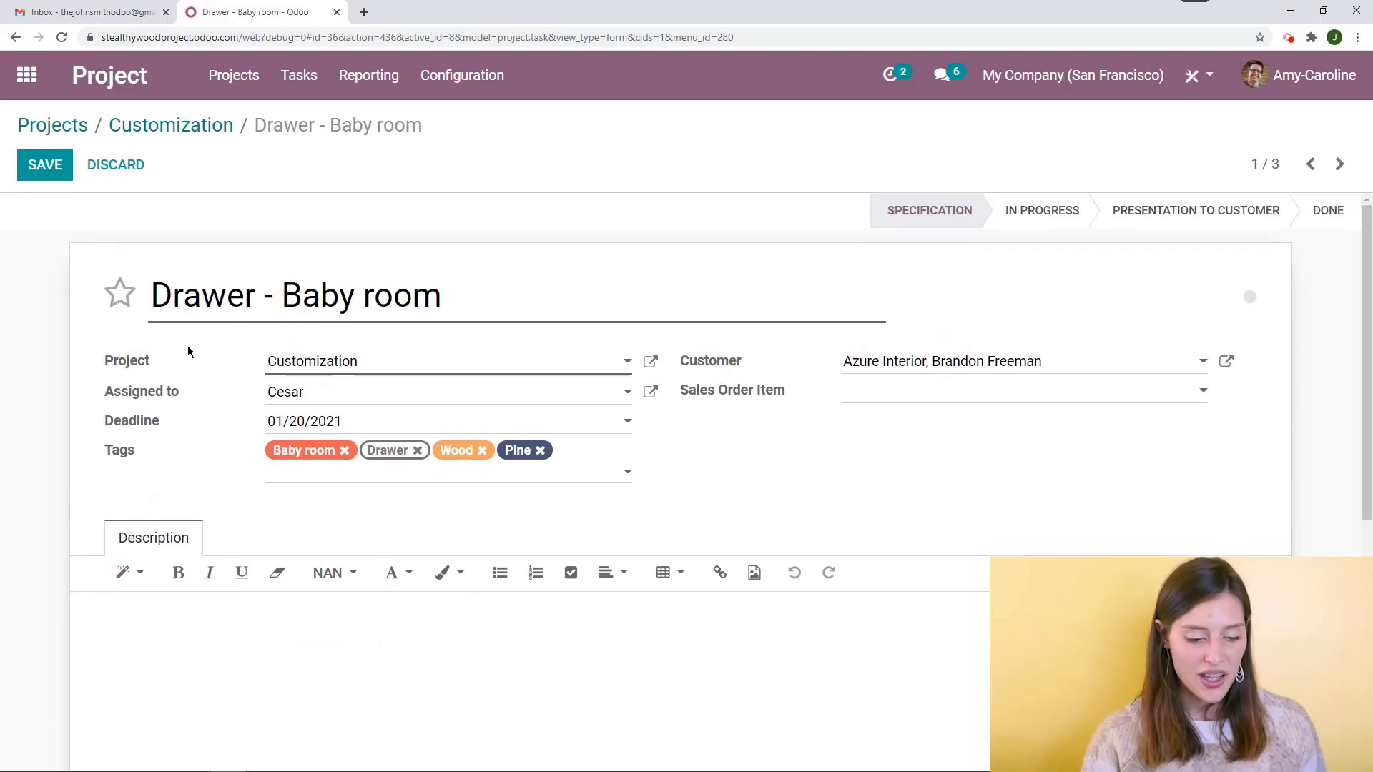
click(49, 179)
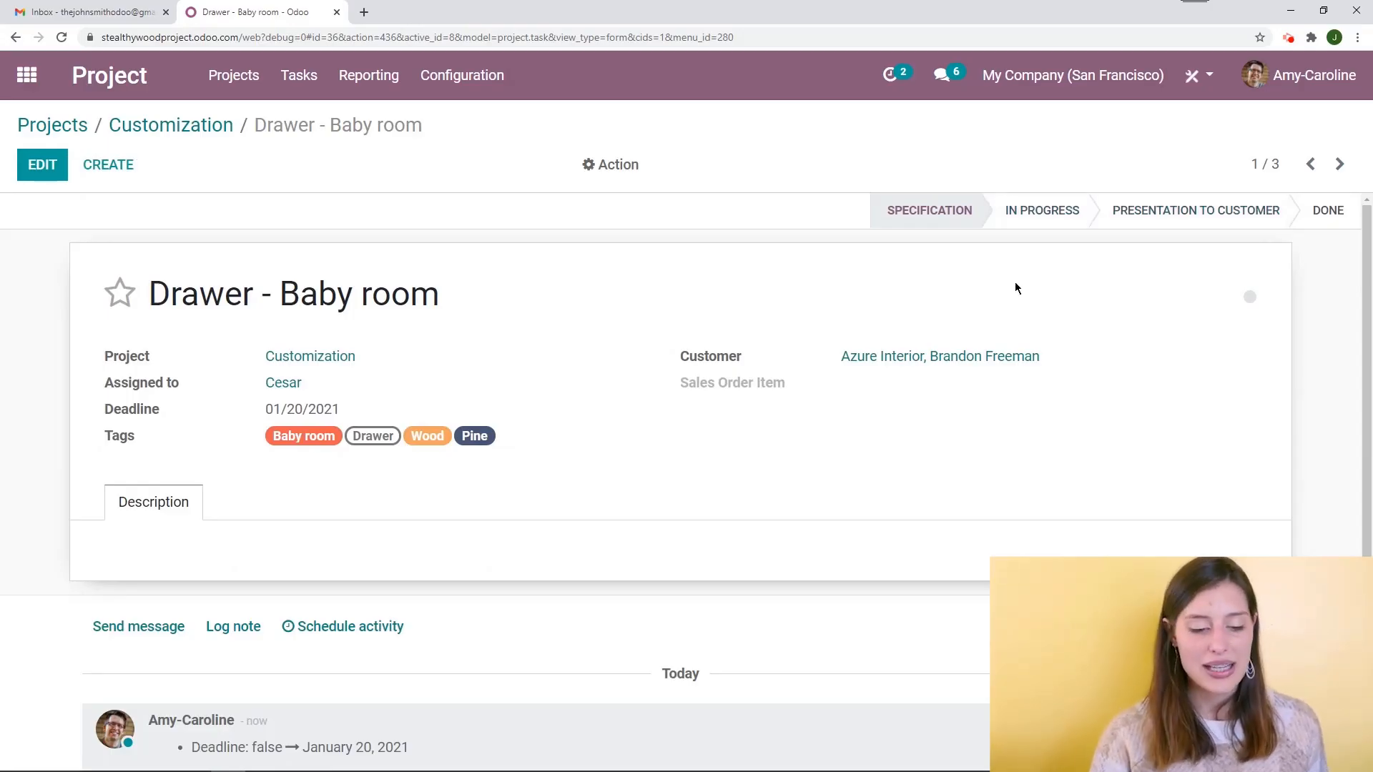
Return to the Customization kanban and mark the Drawer - Baby room task as Ready
click(188, 139)
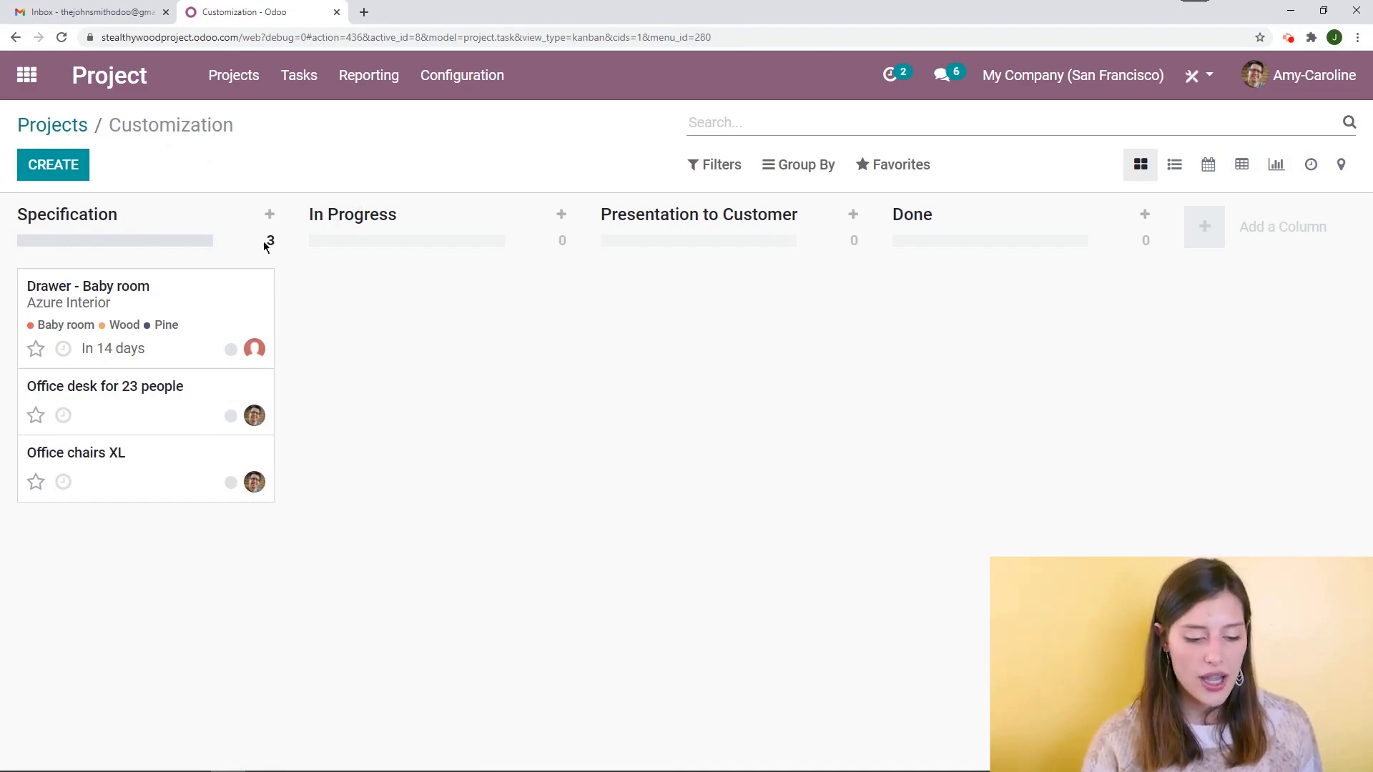
click(231, 351)
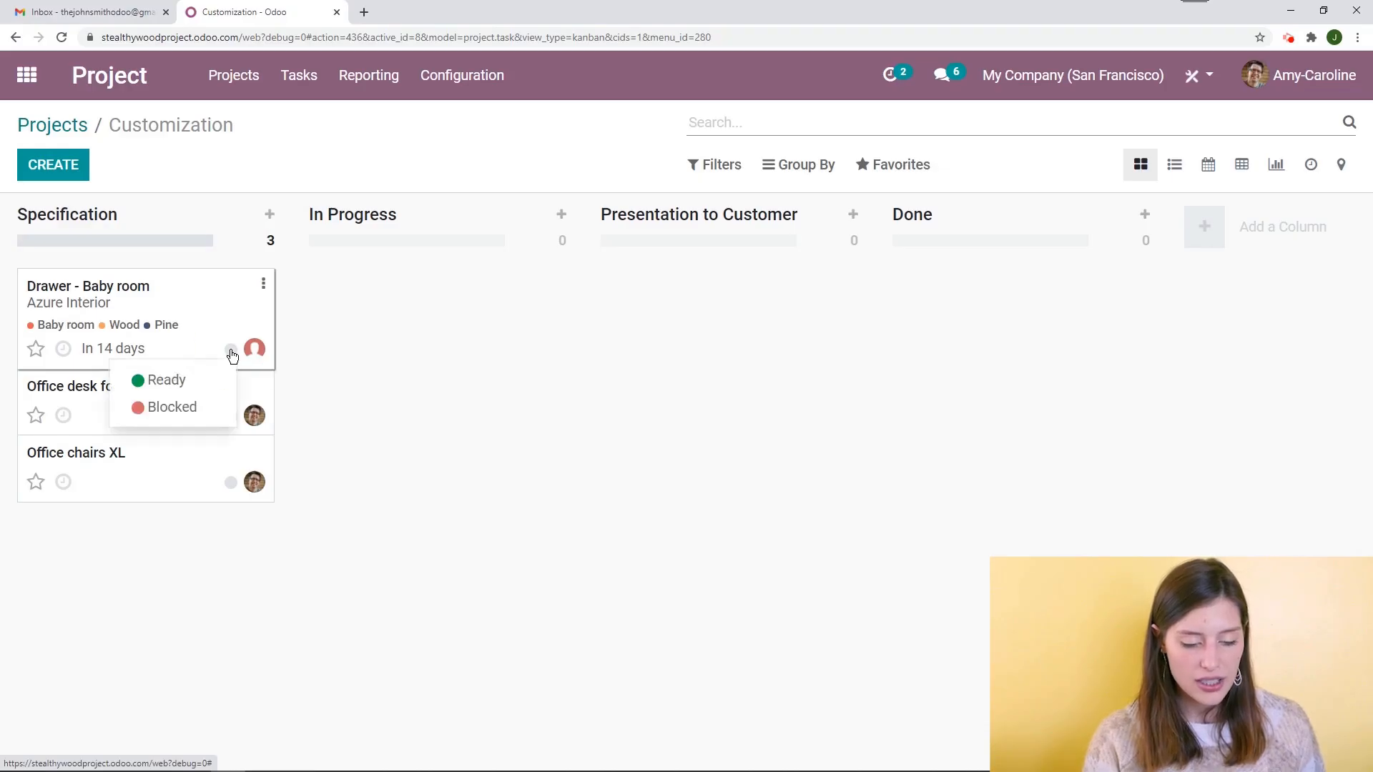
click(184, 382)
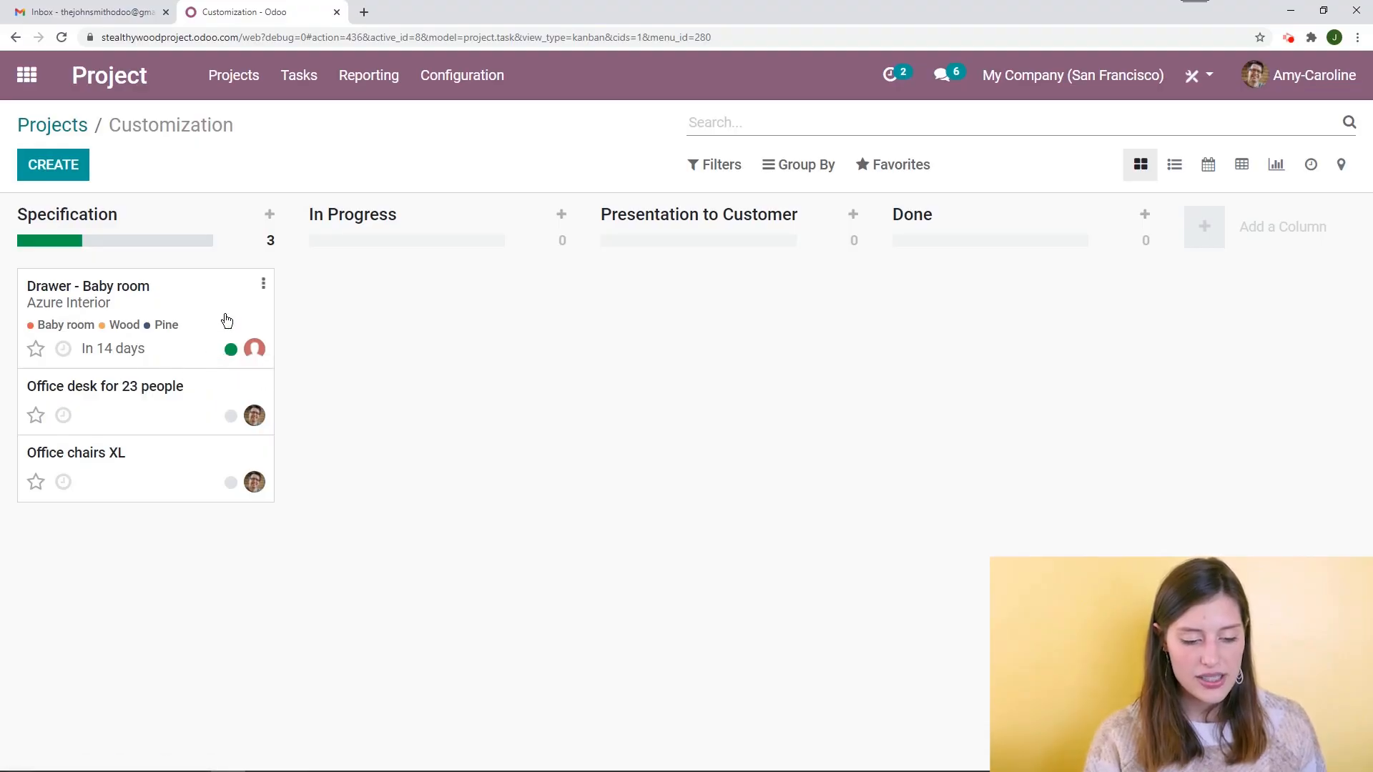
Move Drawer - Baby room into the In Progress stage and mark it as Blocked
drag(217, 316, 473, 390)
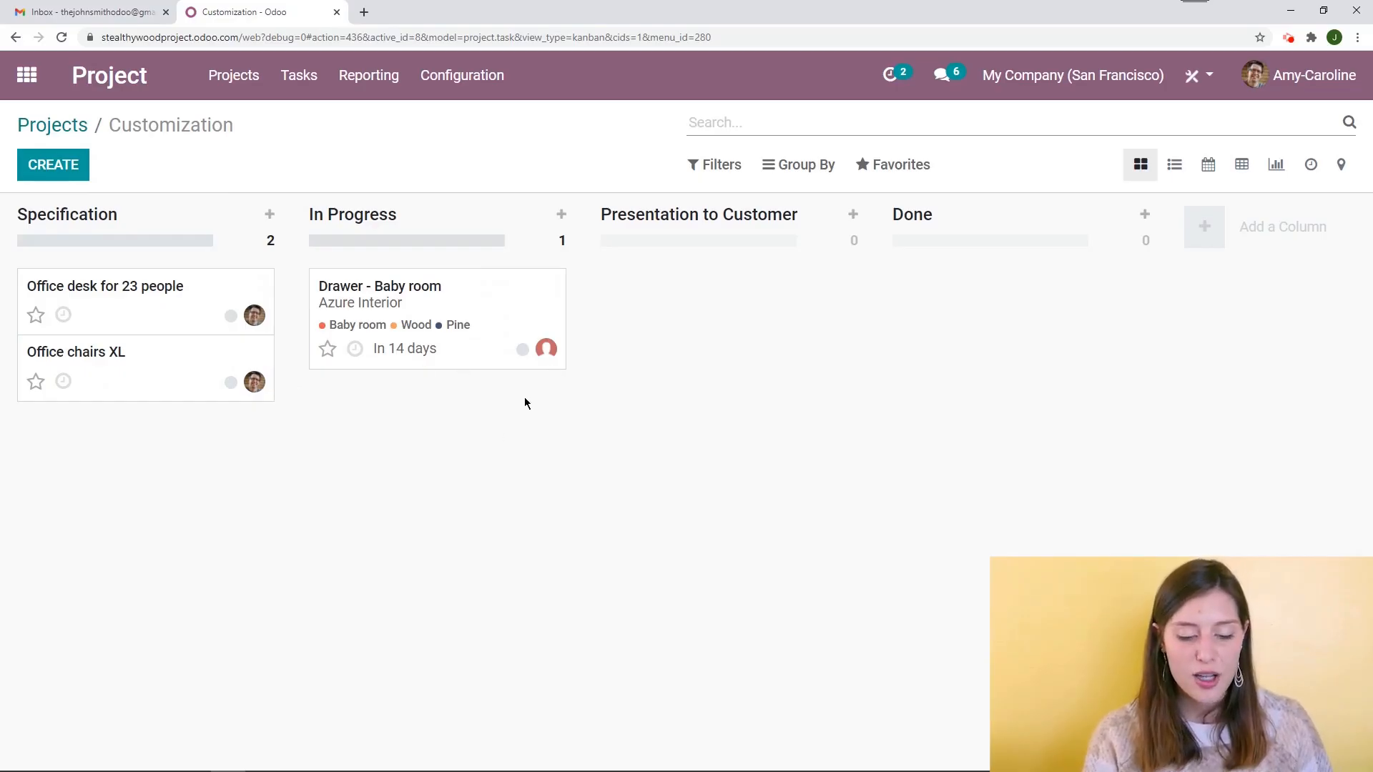
click(522, 349)
click(490, 417)
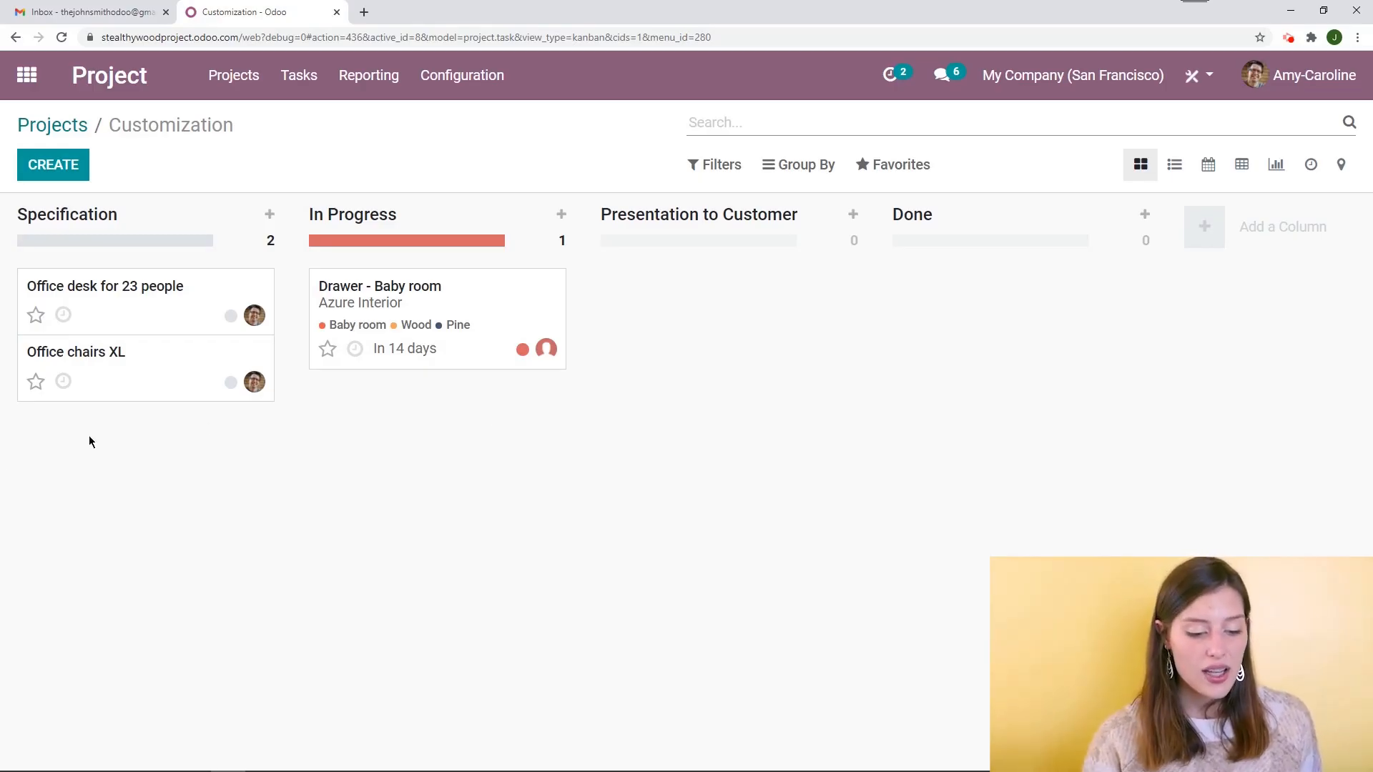
Star the Office desk for 23 people task as a favourite
click(36, 315)
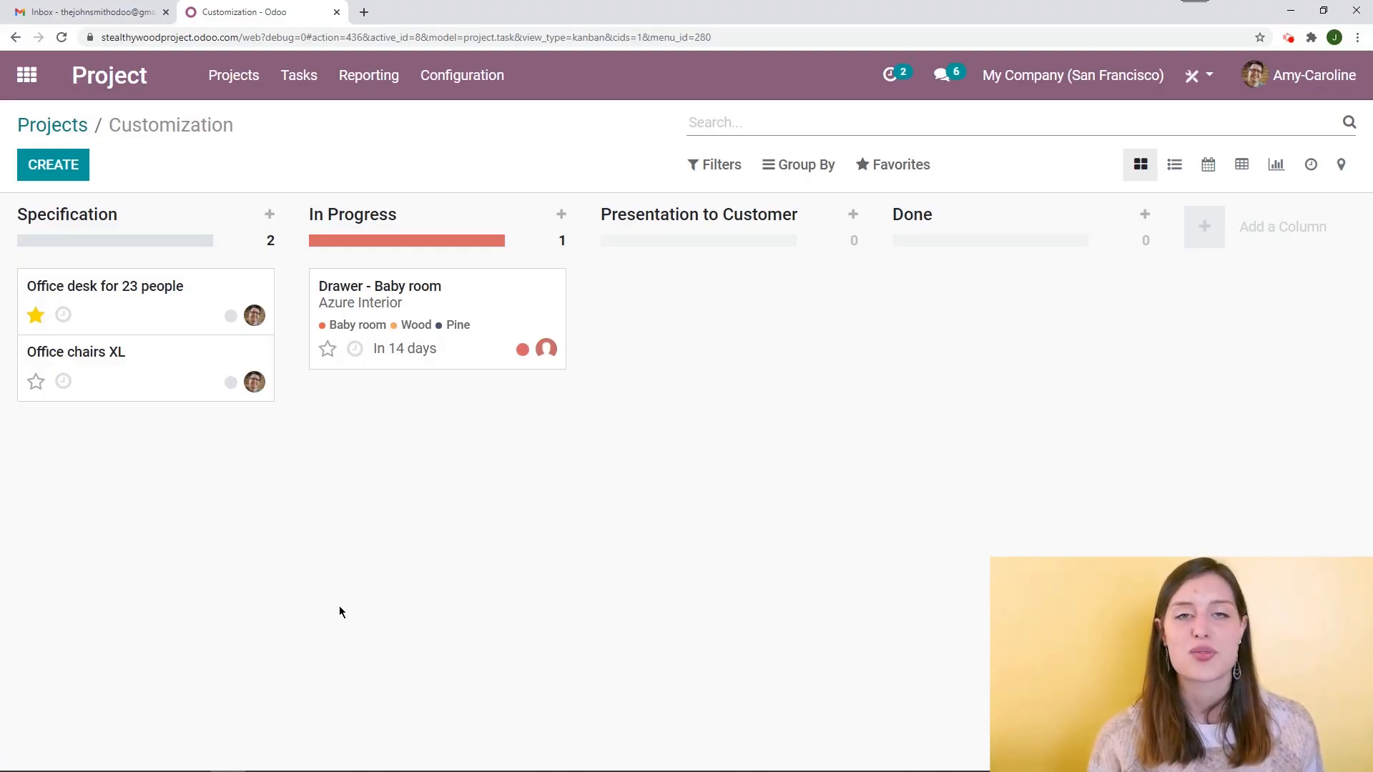
Move Drawer - Baby room into the Presentation to Customer stage
drag(449, 322, 744, 300)
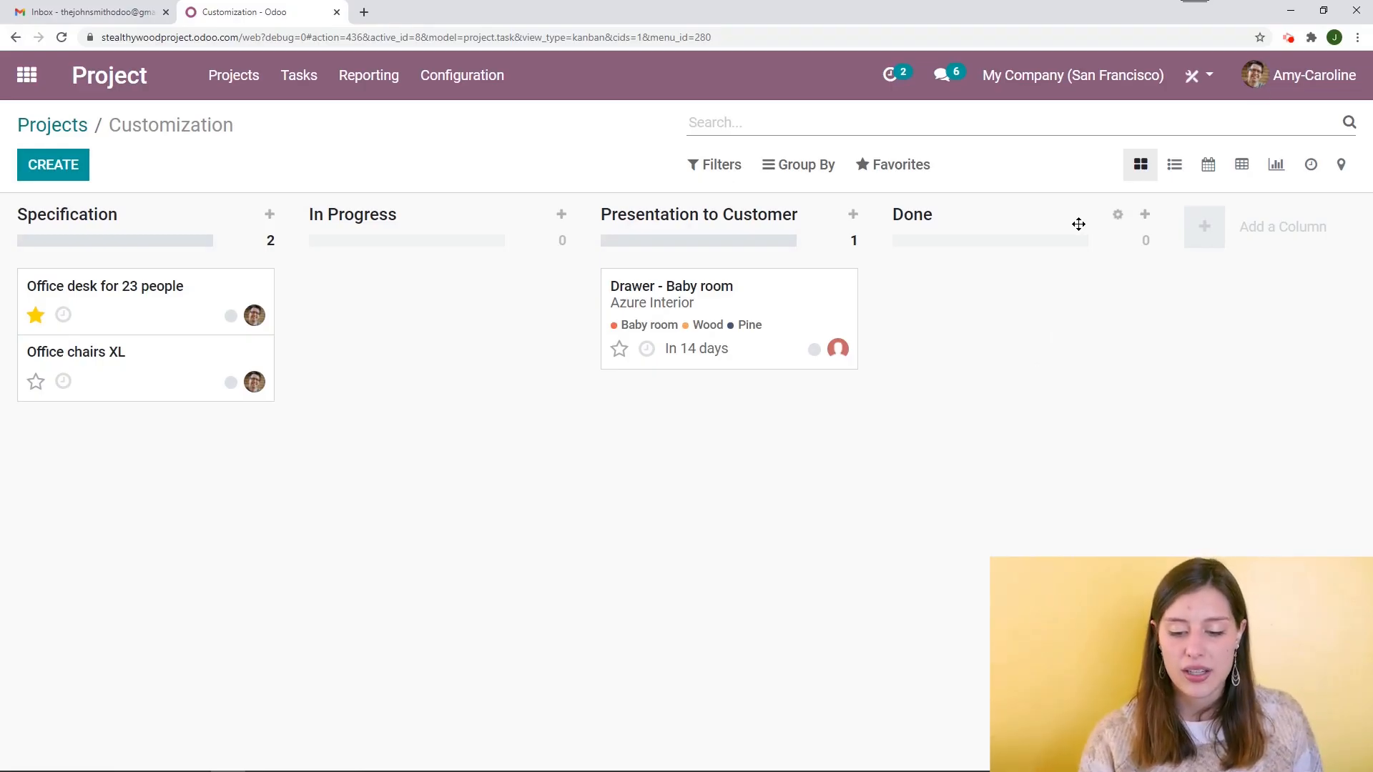
click(1118, 216)
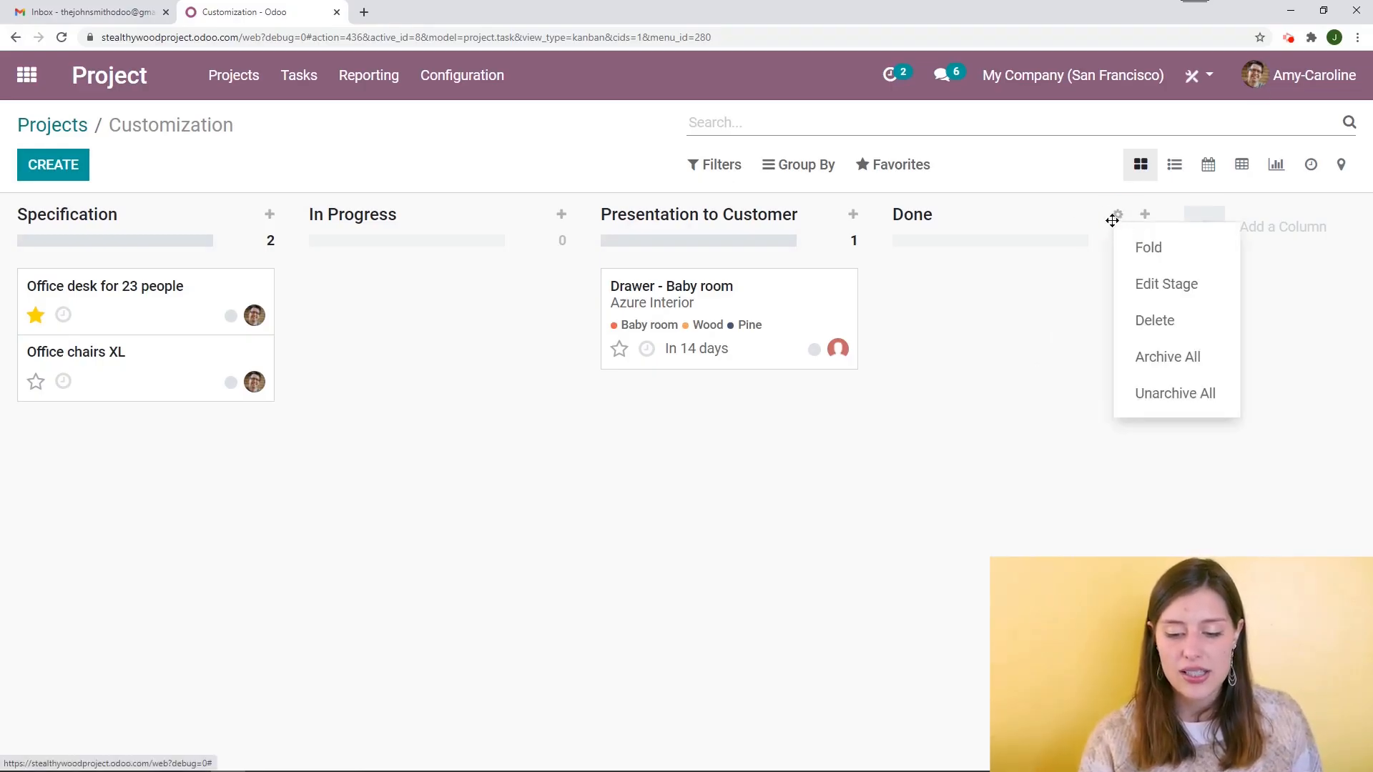
click(1160, 253)
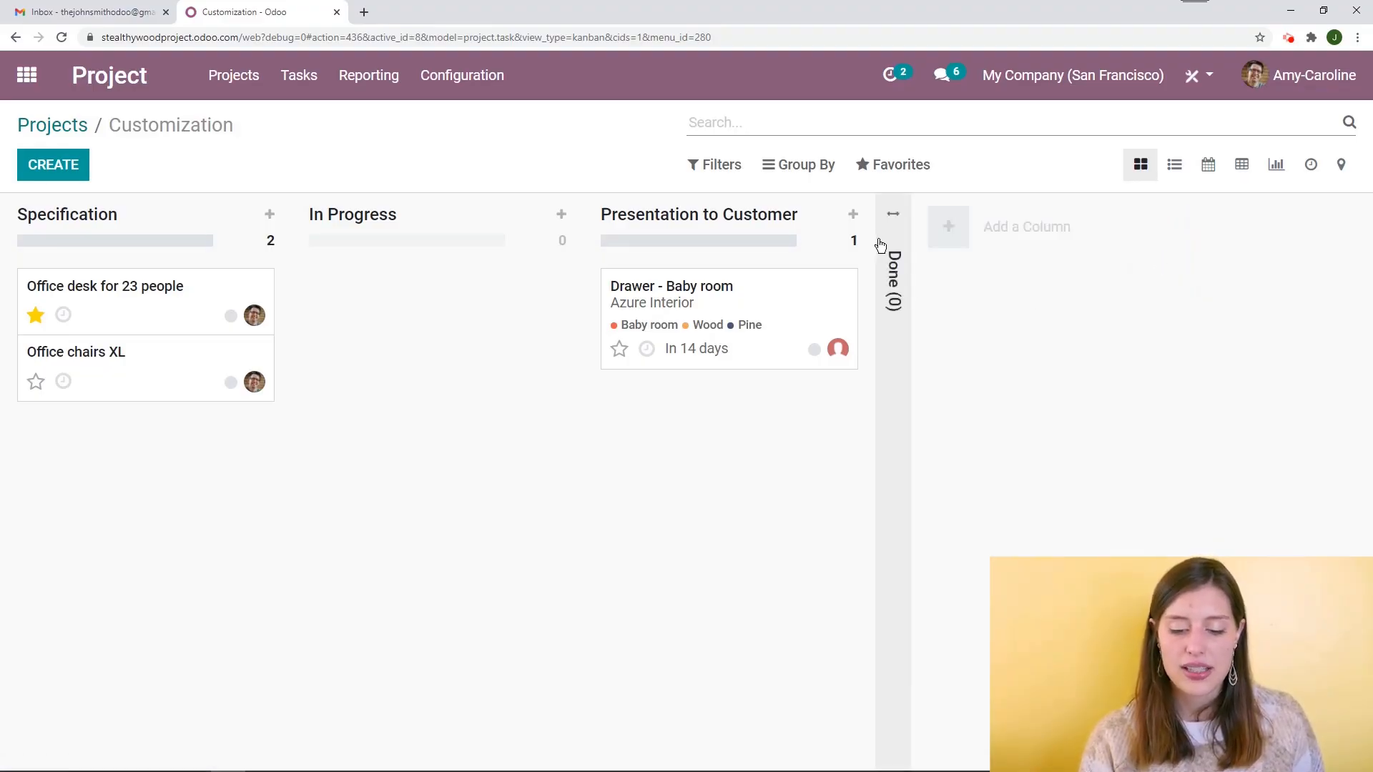
click(894, 218)
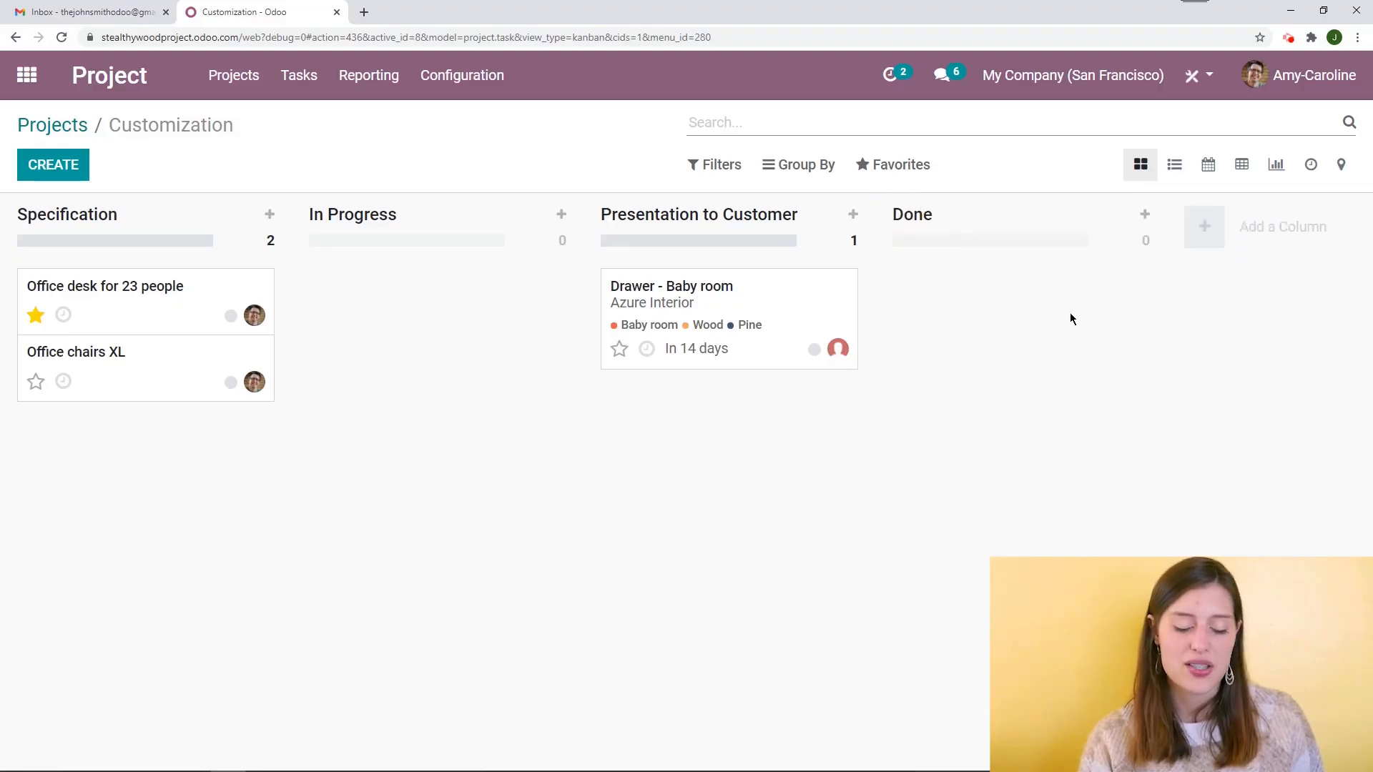
Edit the Done stage to be folded in kanban, save it, and fold the Done column
click(1117, 215)
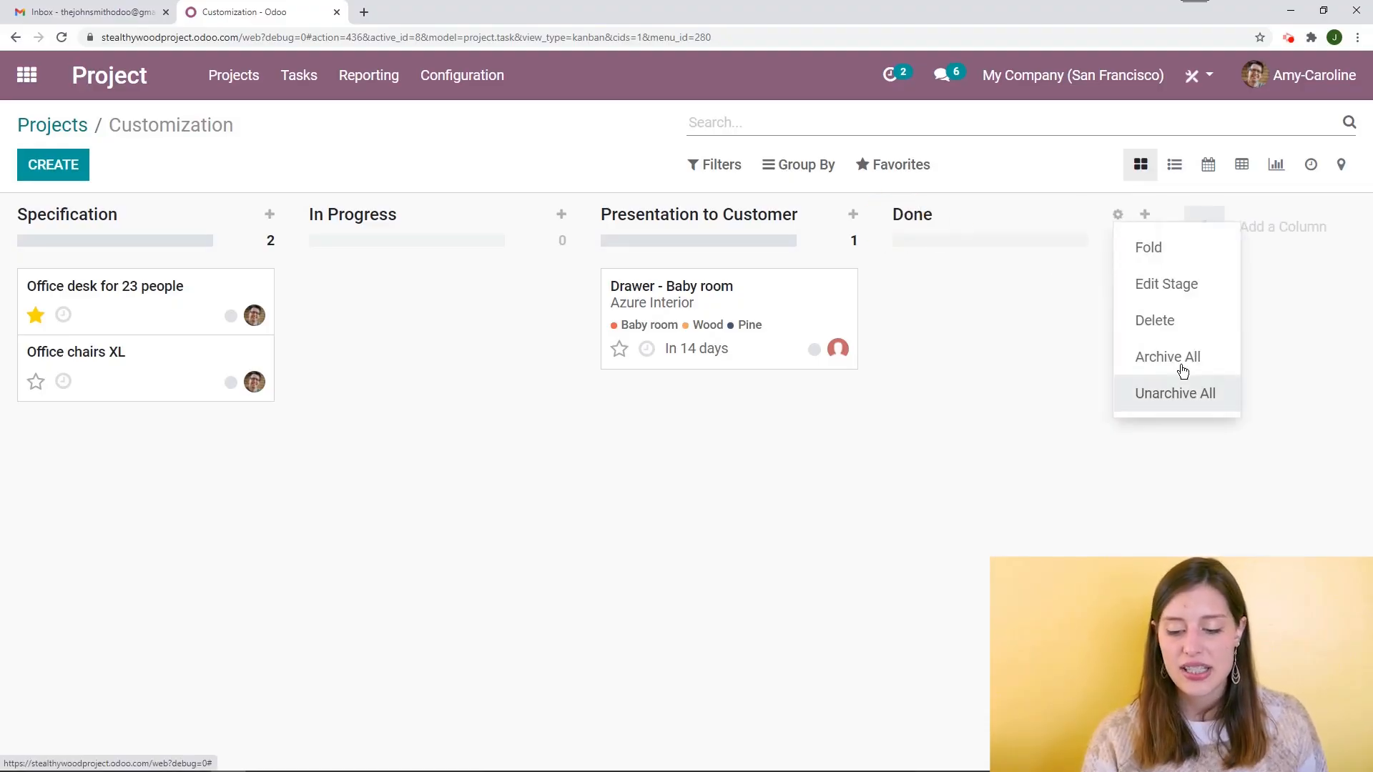
click(1165, 286)
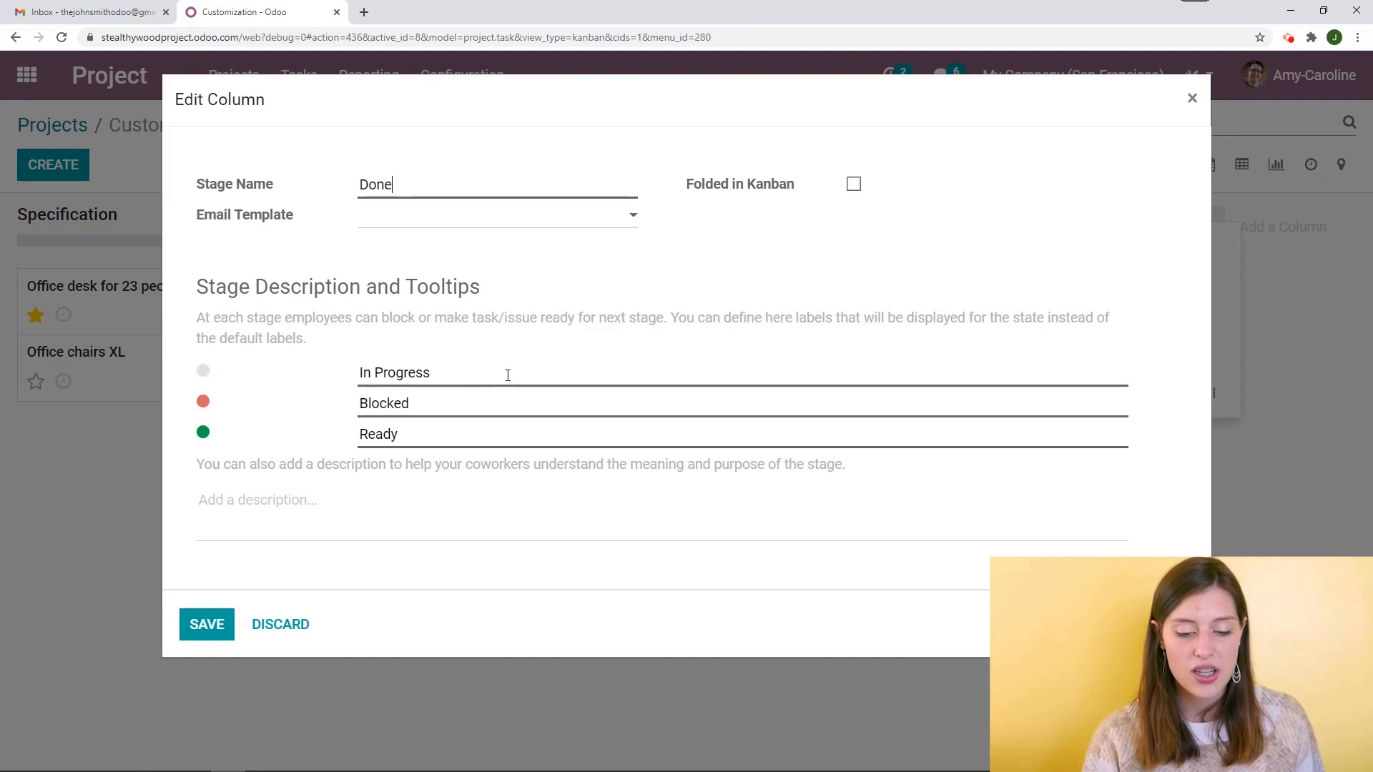
click(855, 185)
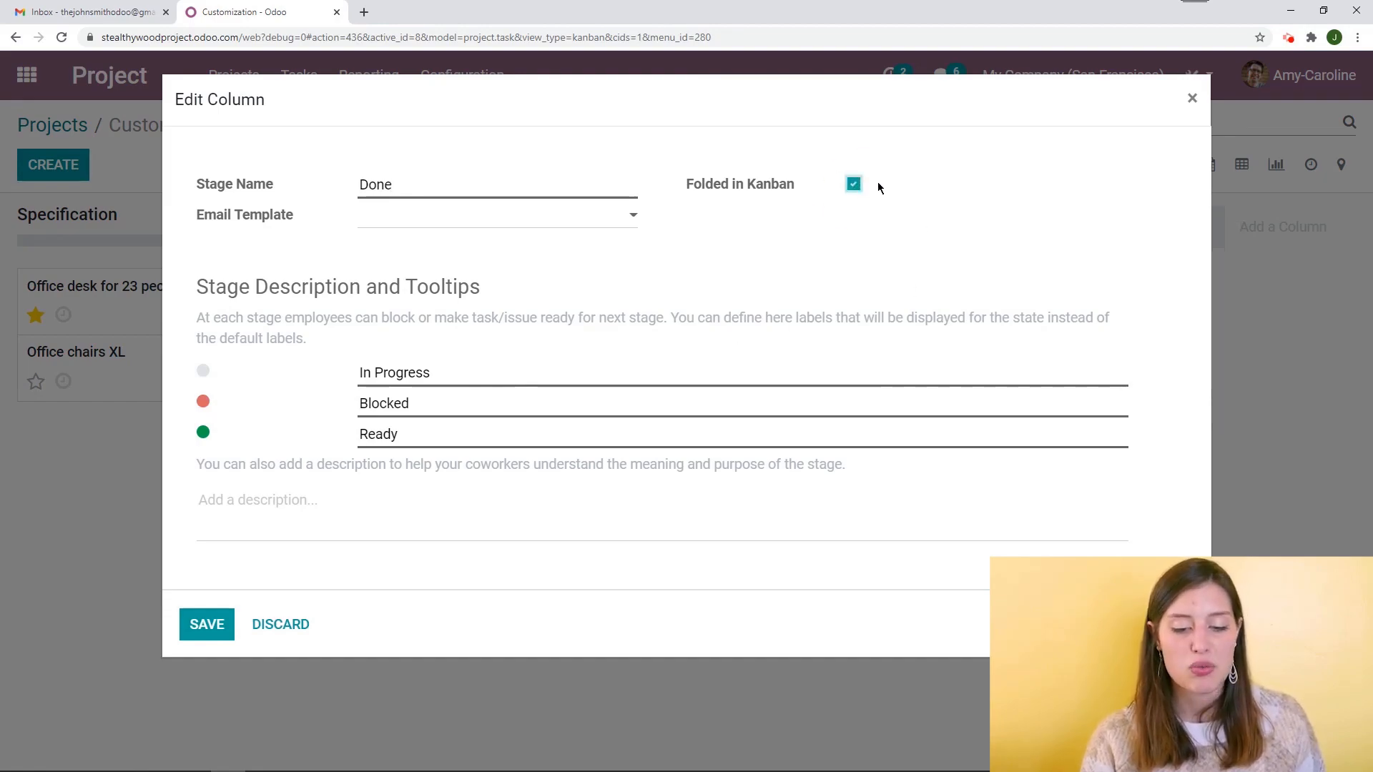
click(204, 624)
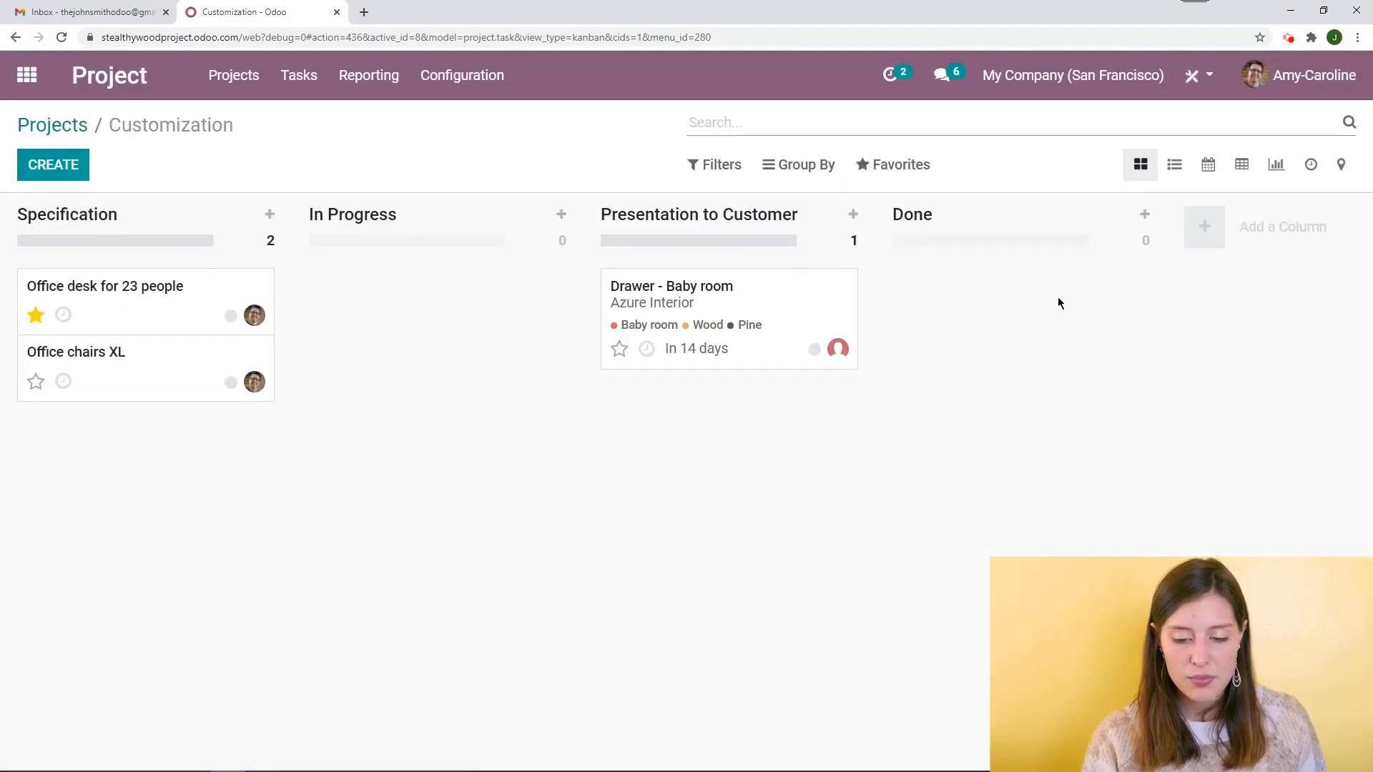
click(1117, 214)
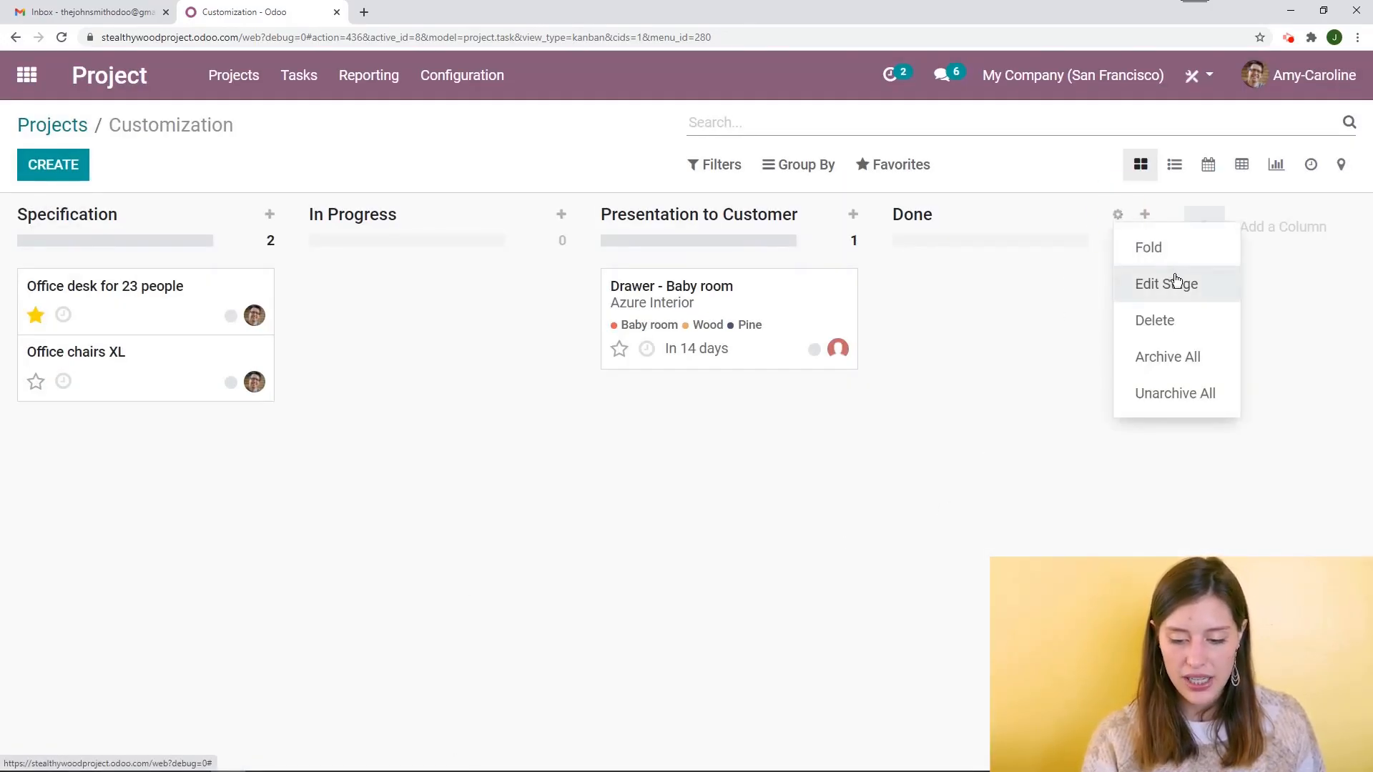
click(1159, 250)
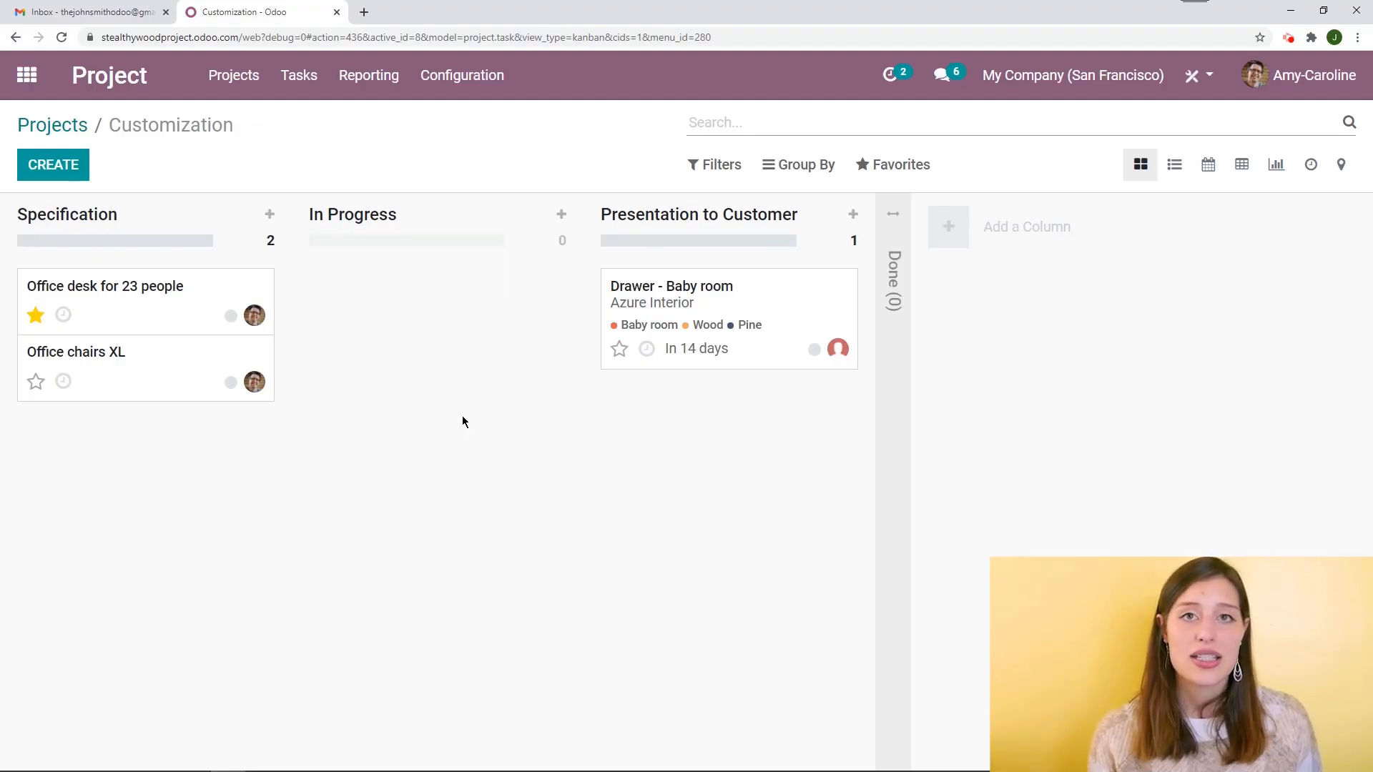
Archive all tasks in the Specification stage
click(243, 216)
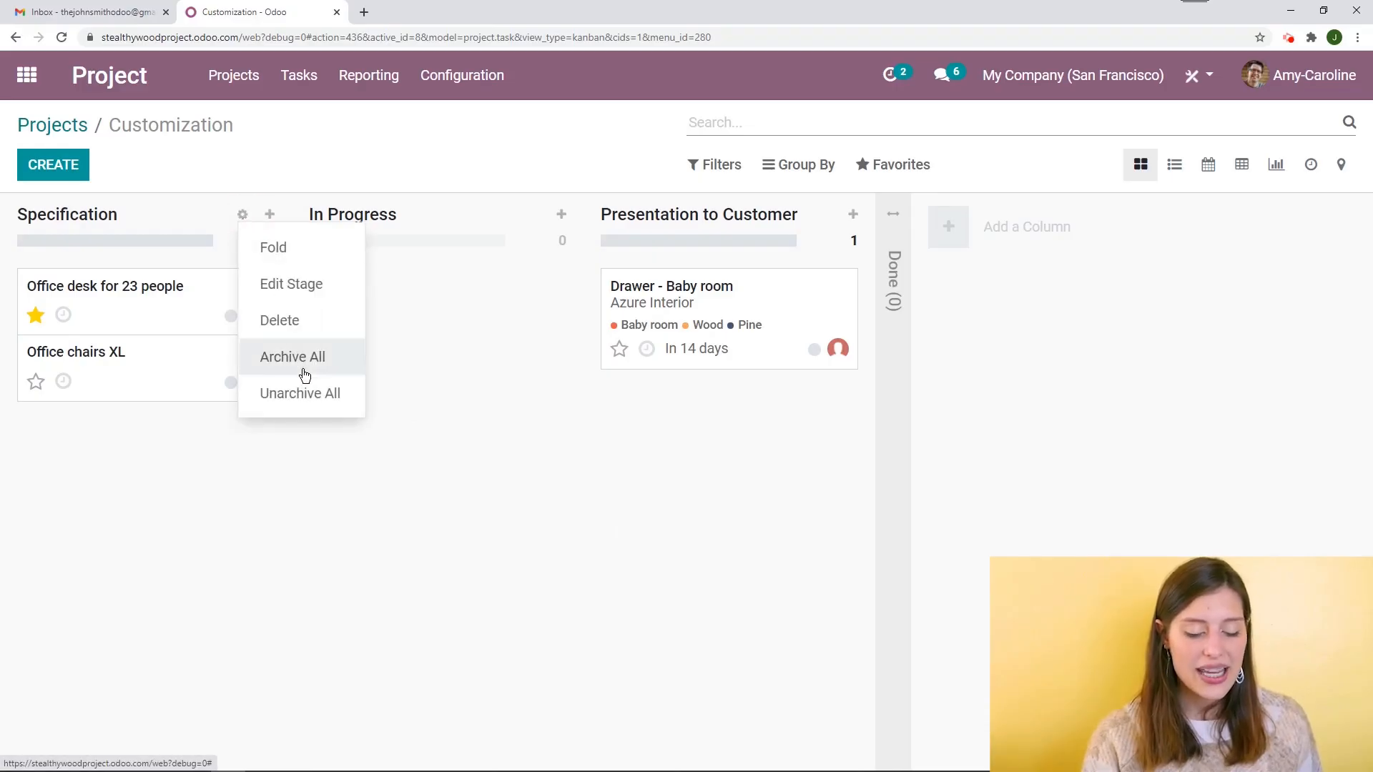
click(215, 260)
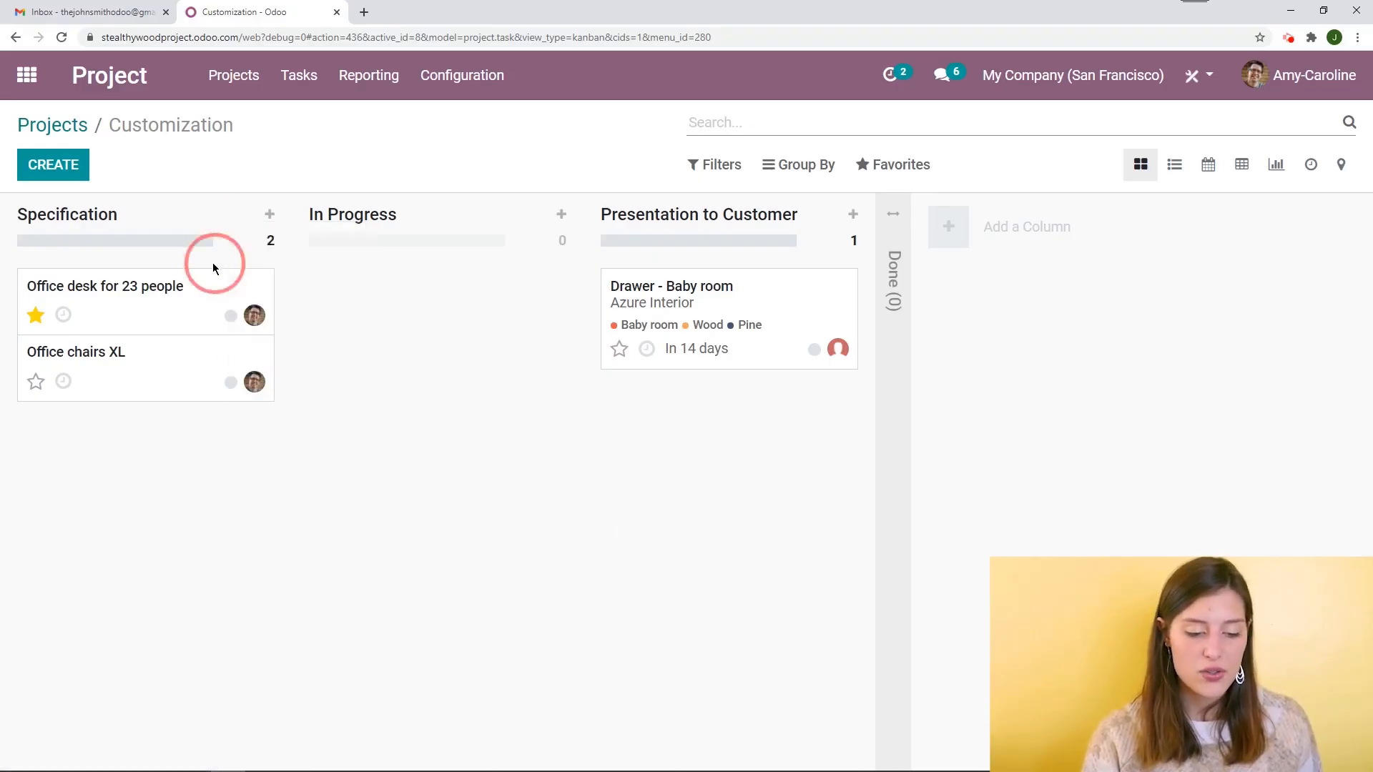
click(268, 284)
click(268, 284)
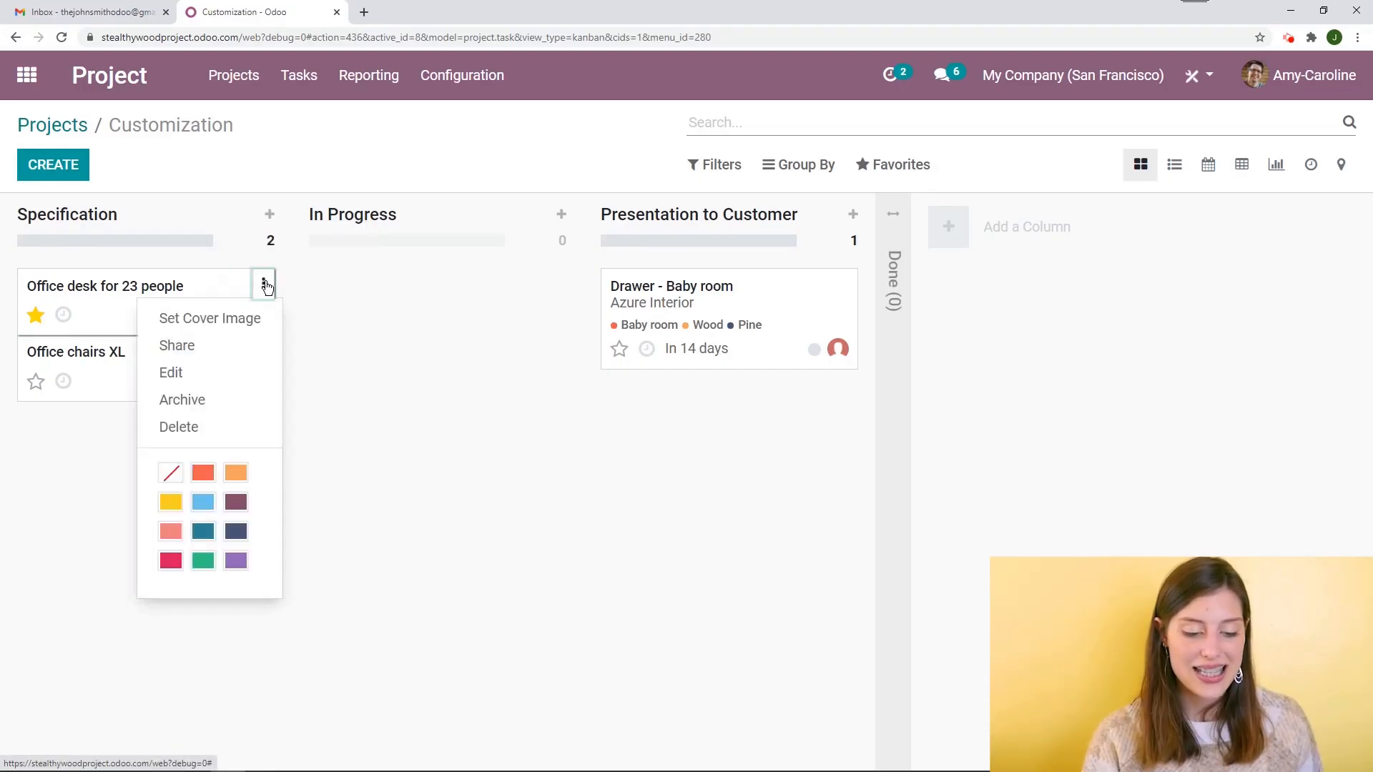
click(268, 284)
click(242, 215)
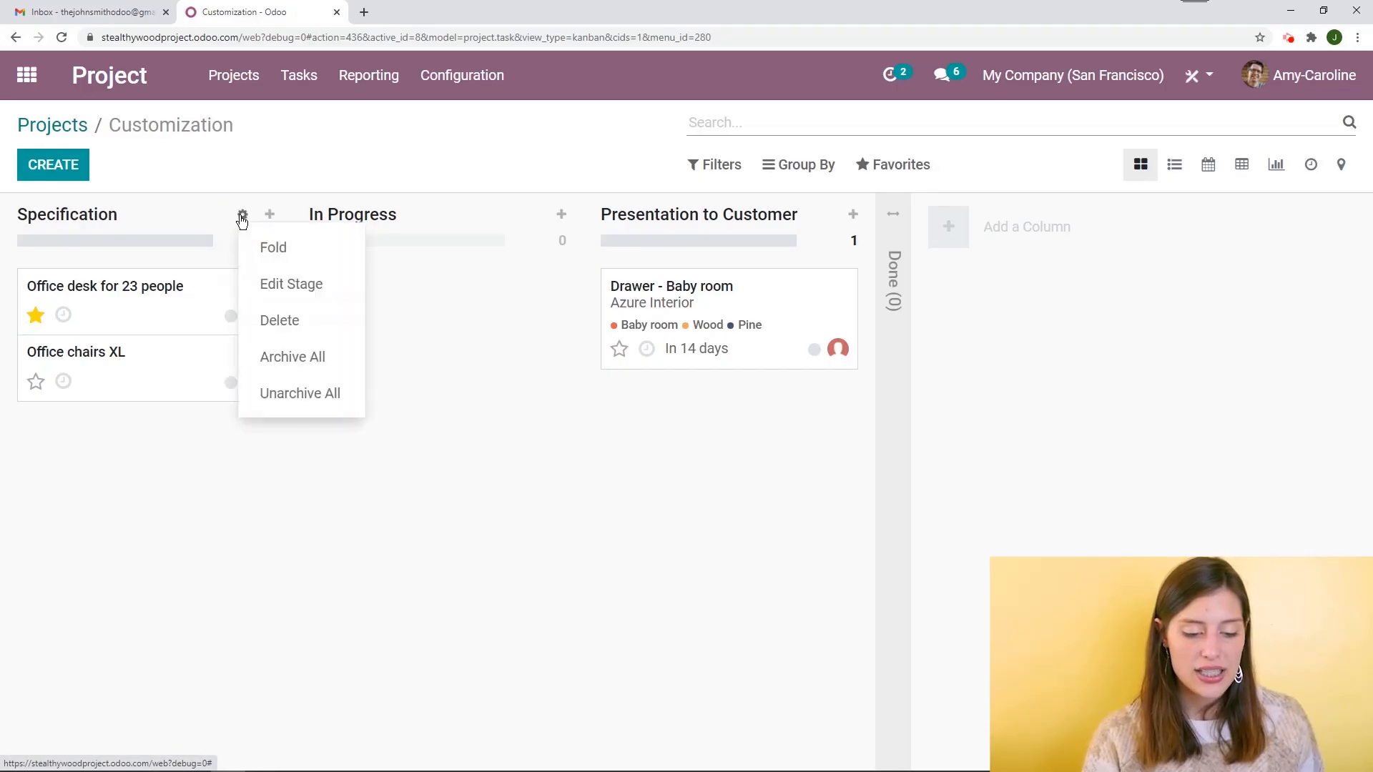
click(290, 366)
click(369, 223)
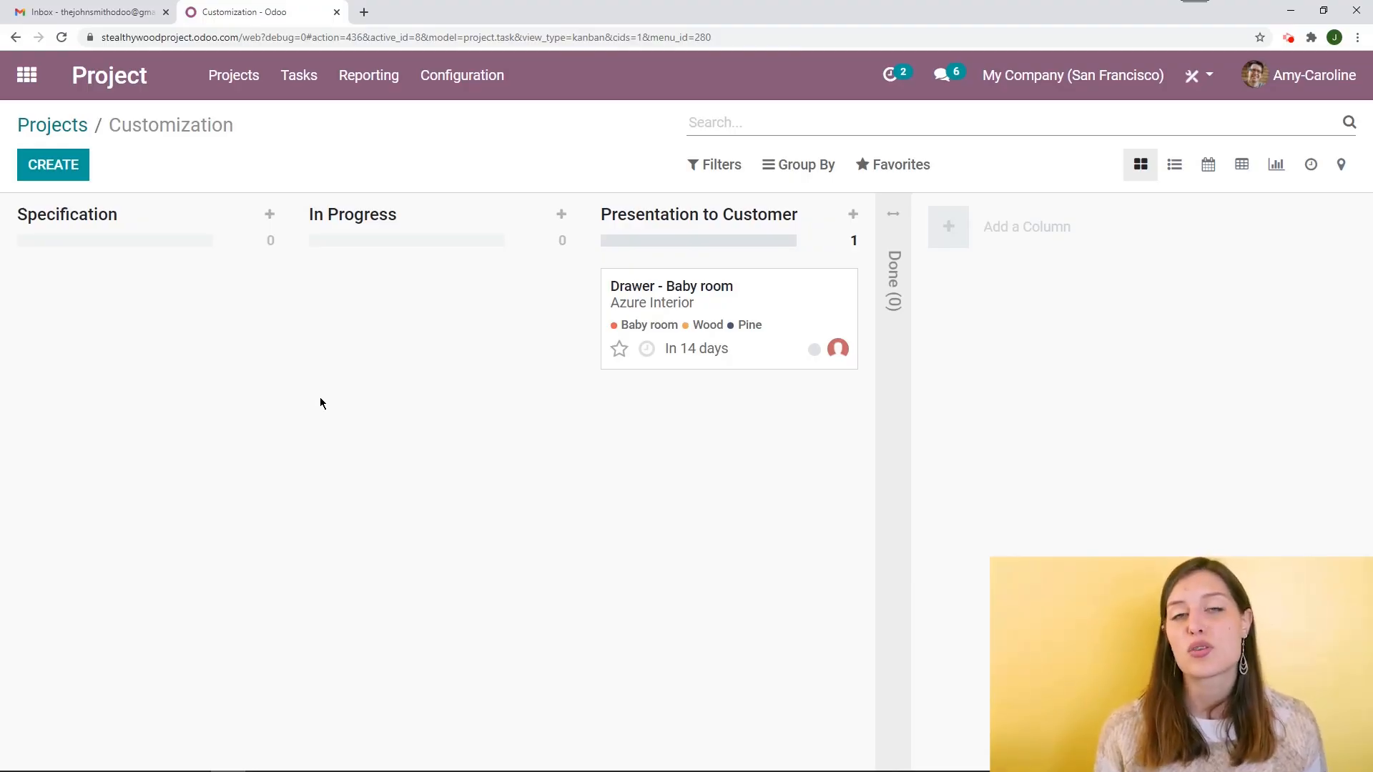
Filter the kanban to show archived tasks
click(718, 164)
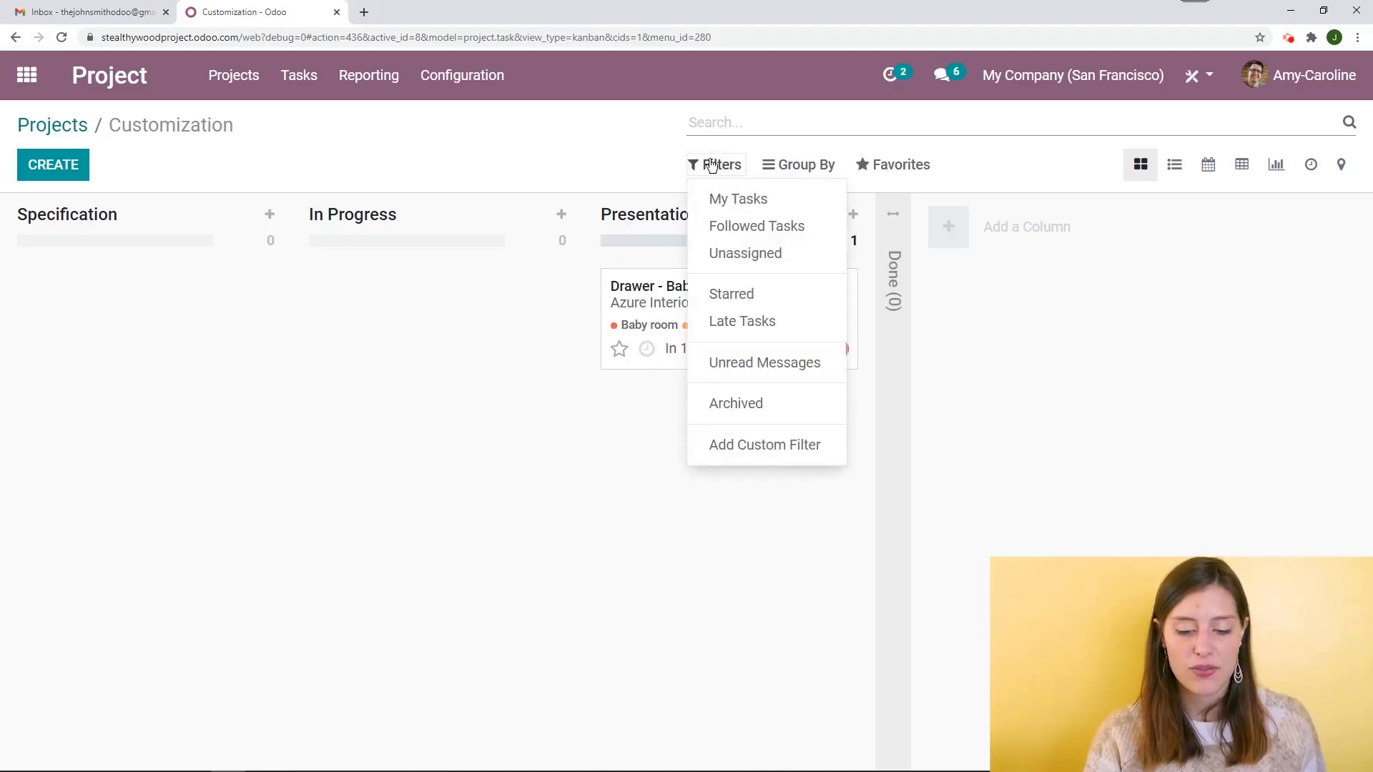
click(715, 405)
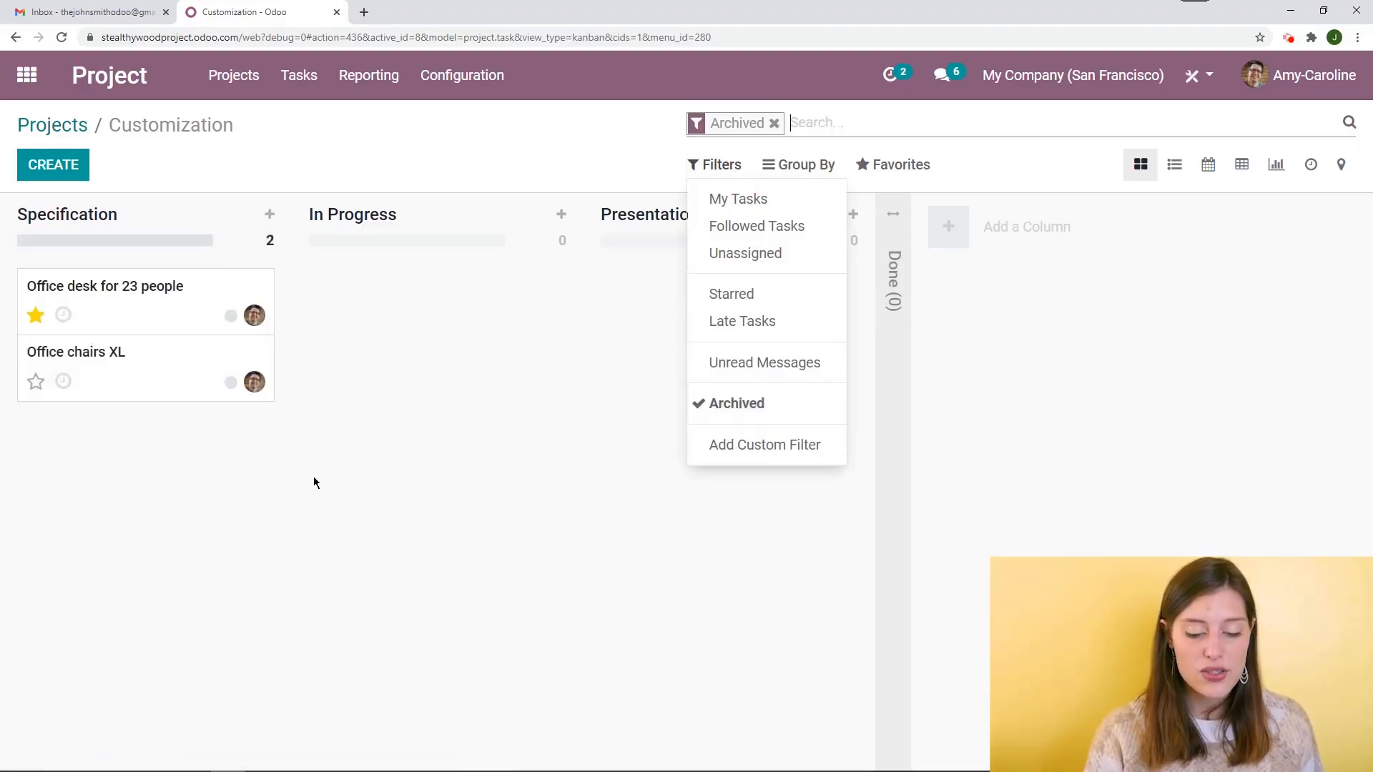
click(442, 461)
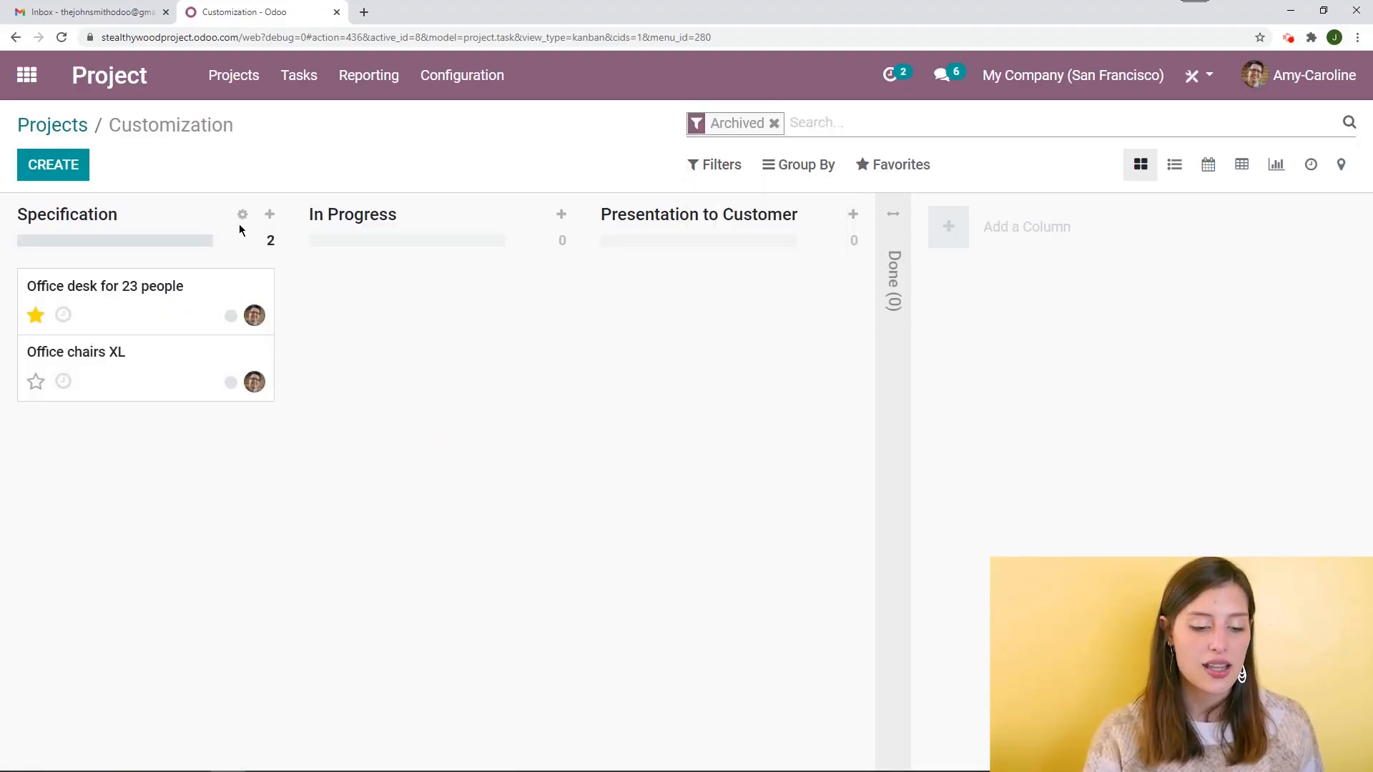
Unarchive all tasks in the Specification stage and remove the Archived filter
click(243, 216)
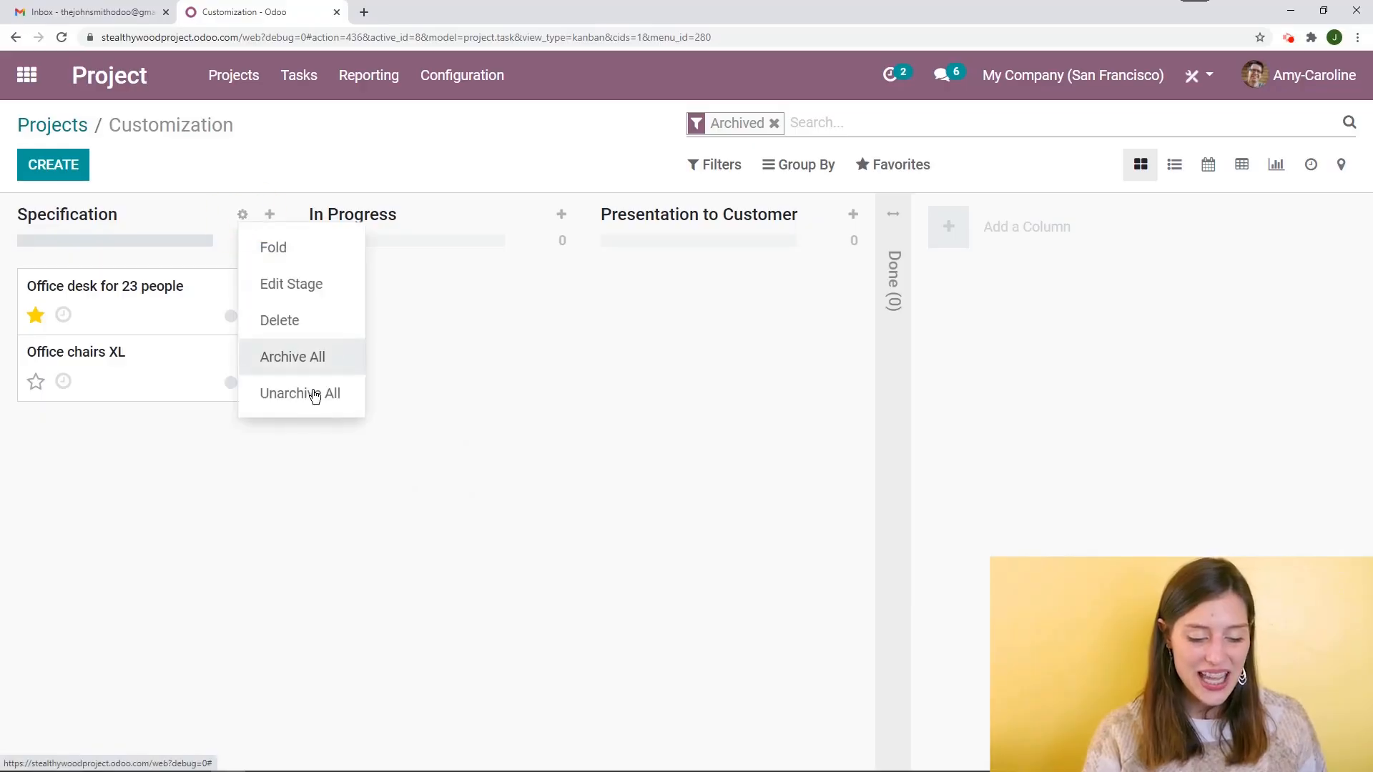
click(314, 395)
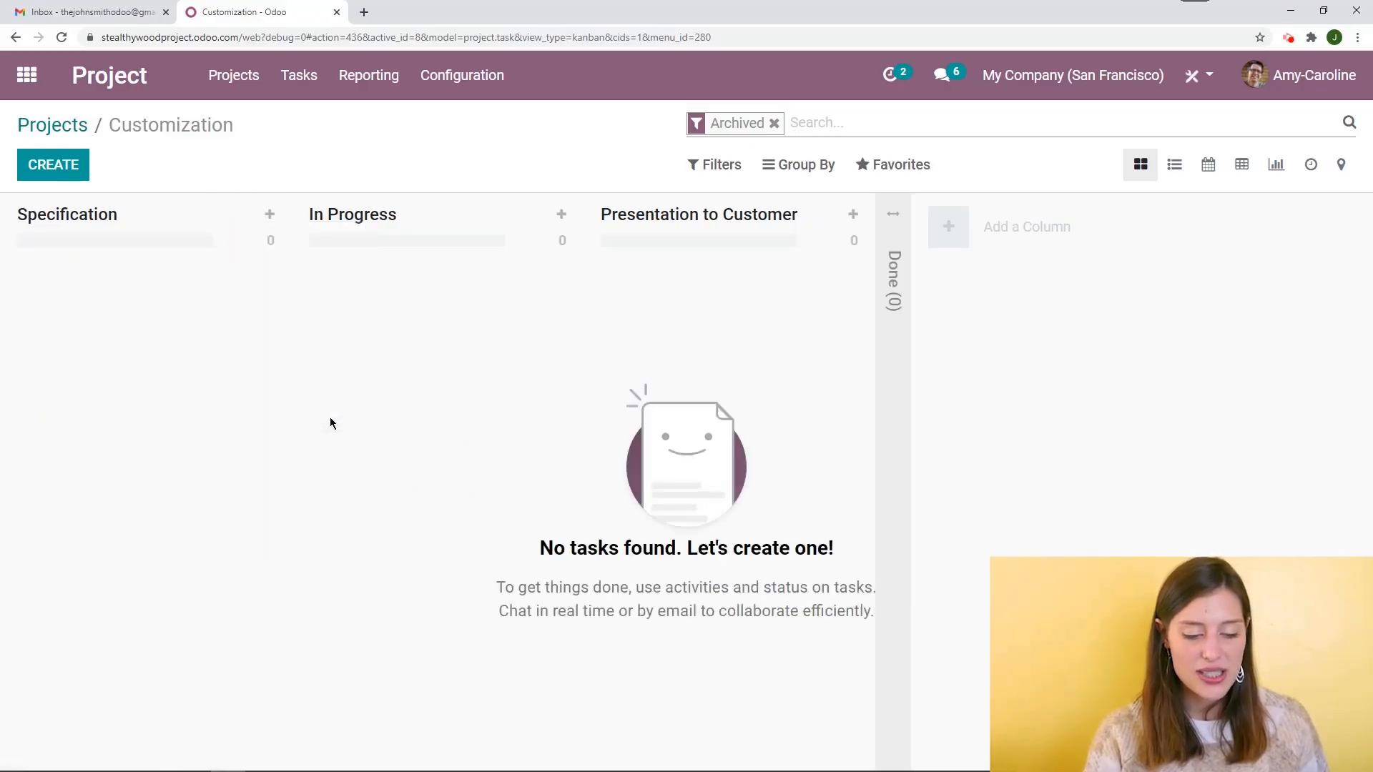
click(774, 123)
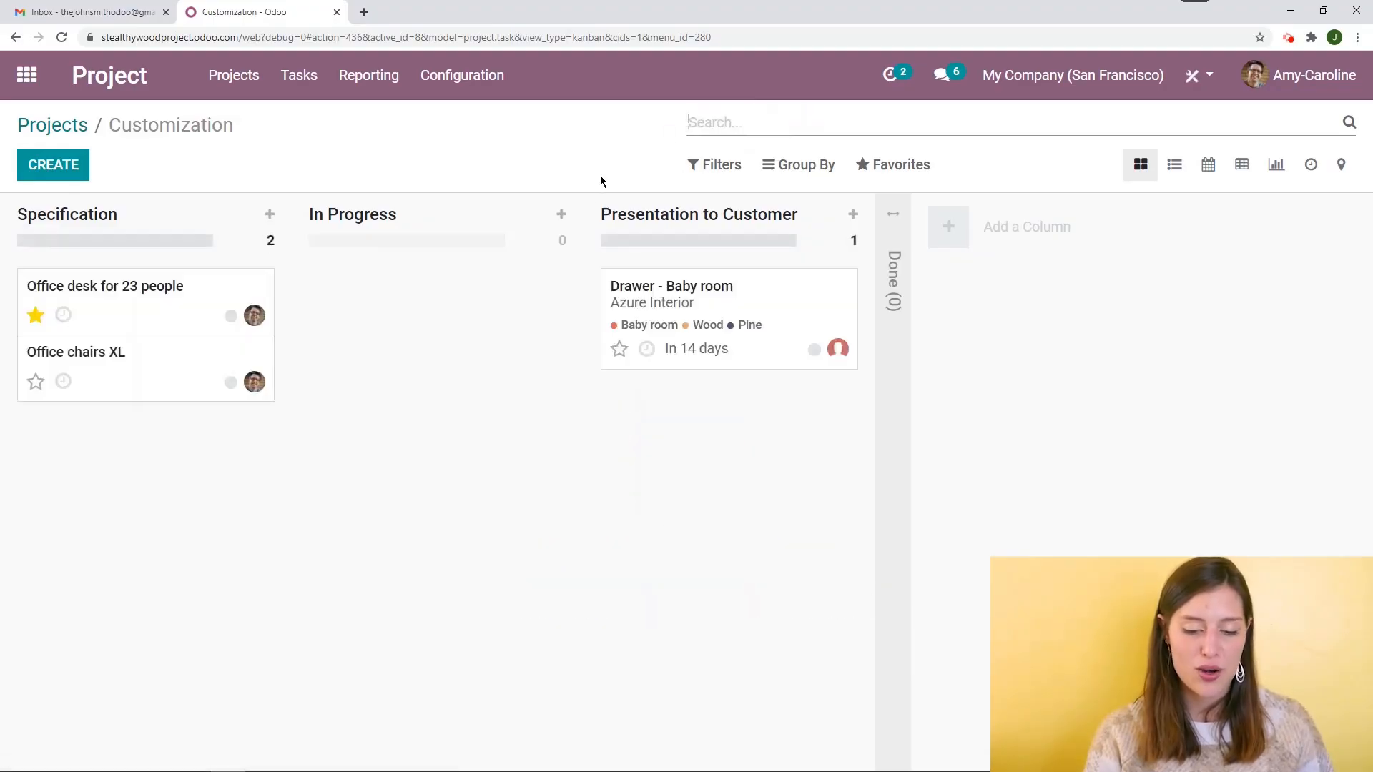
Filter the kanban by Followed Tasks after toggling My Tasks on and off
click(715, 165)
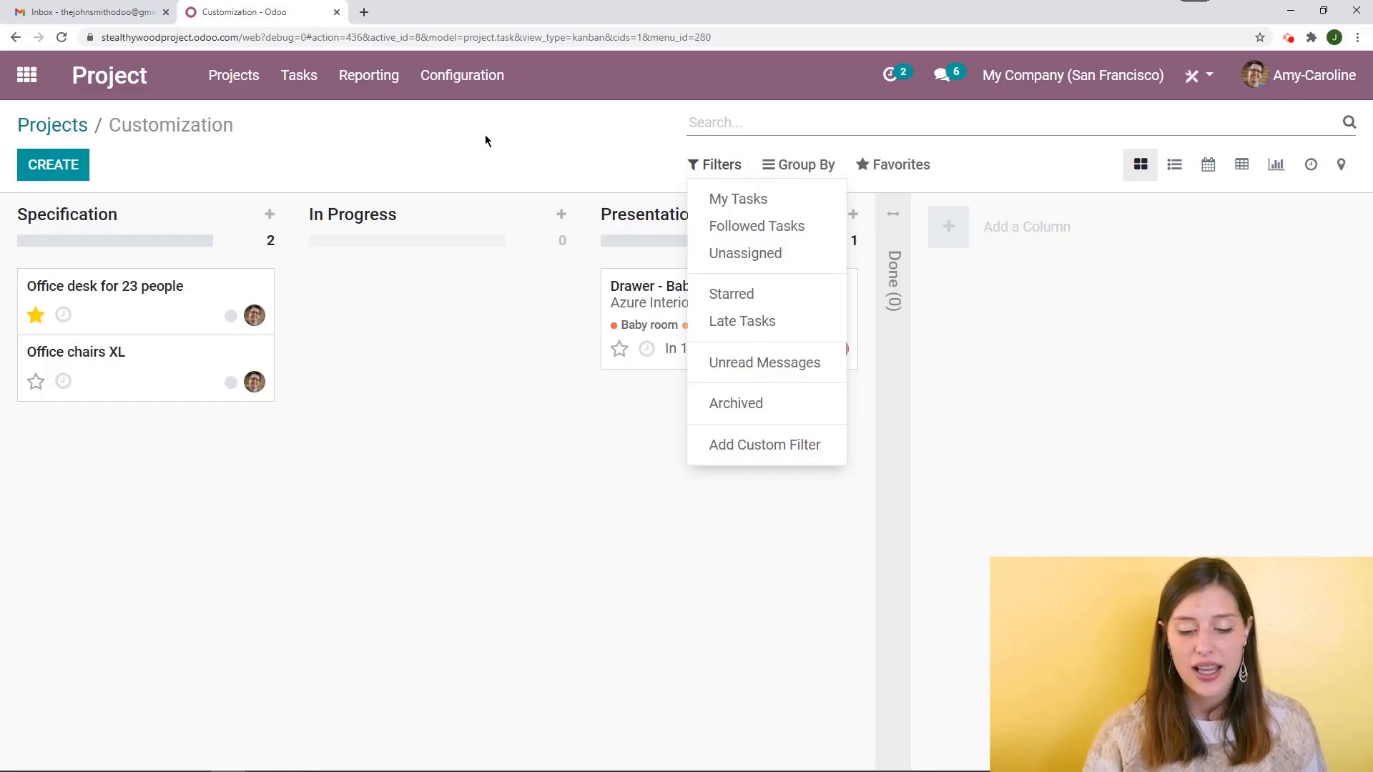
click(753, 204)
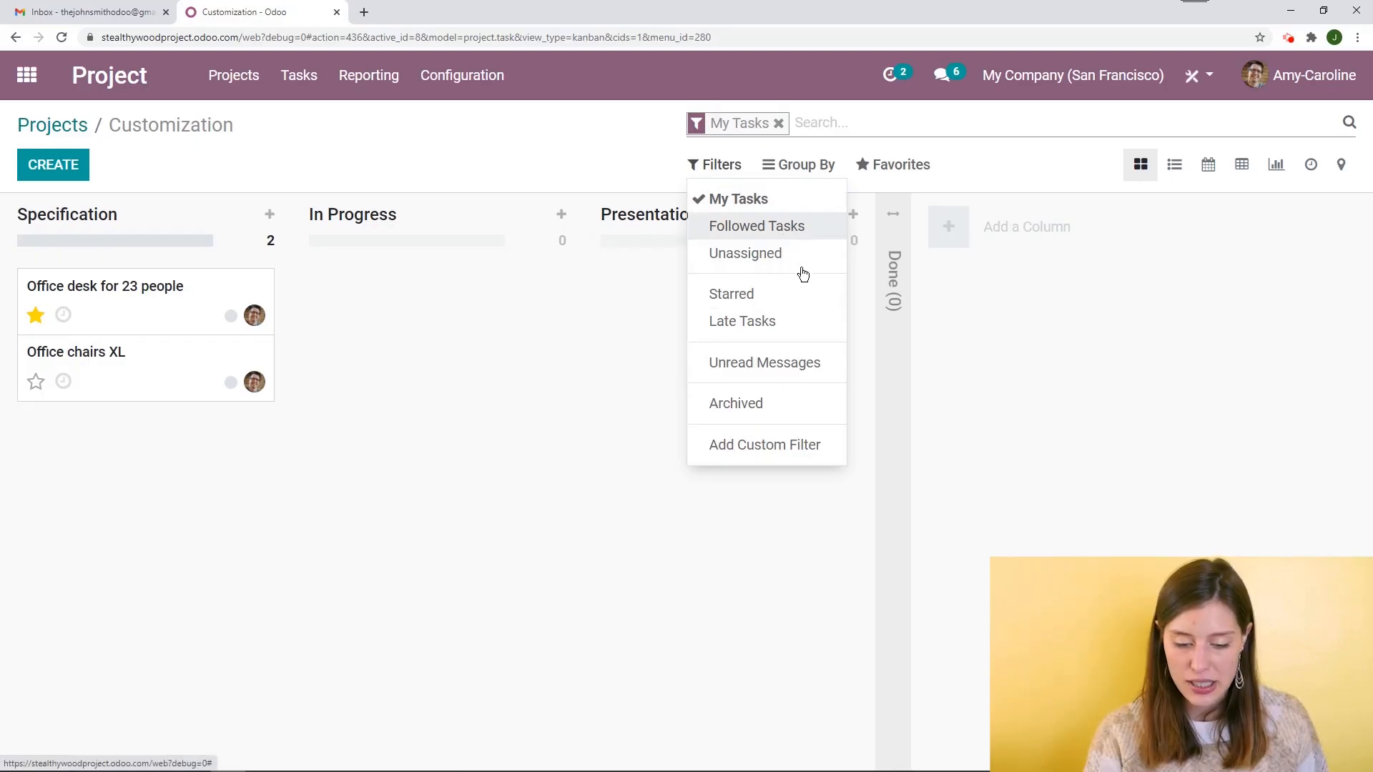
click(779, 207)
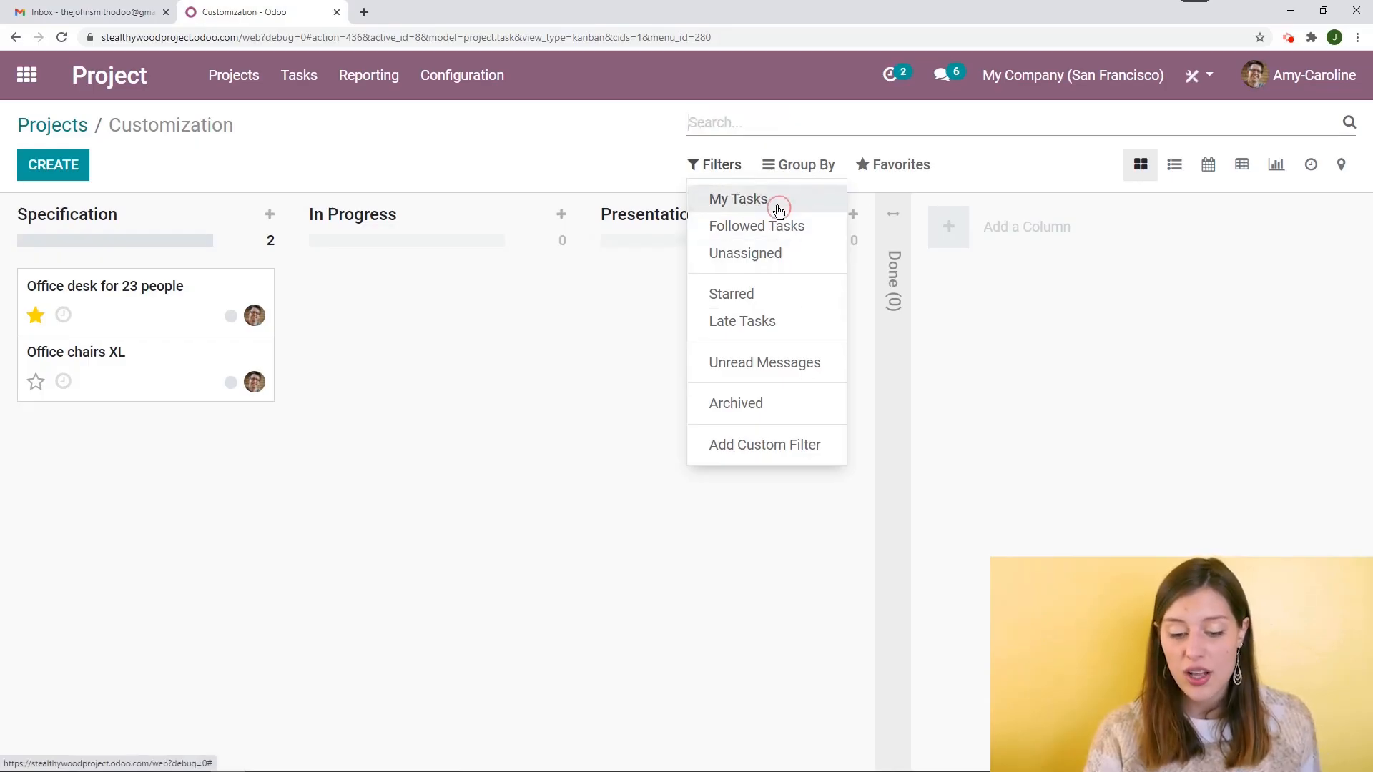
click(745, 226)
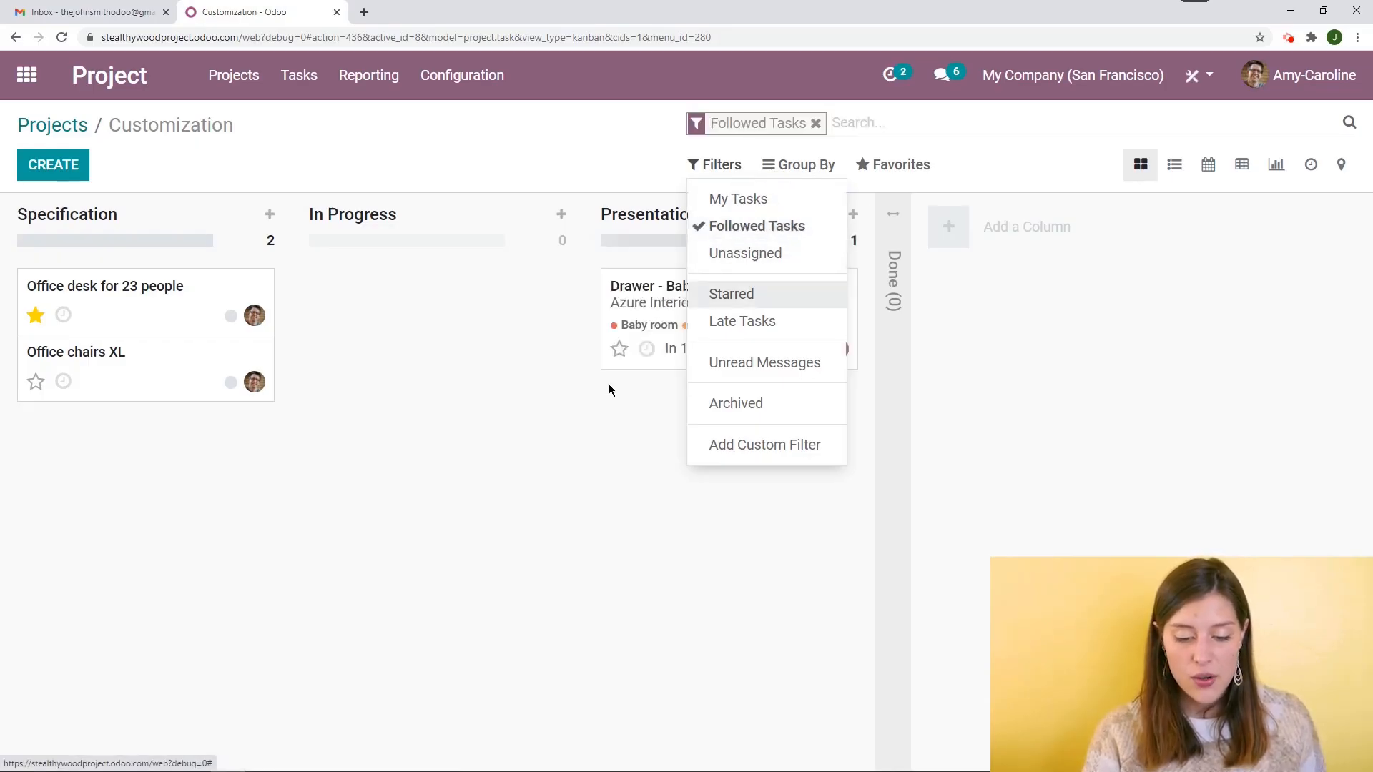
click(481, 431)
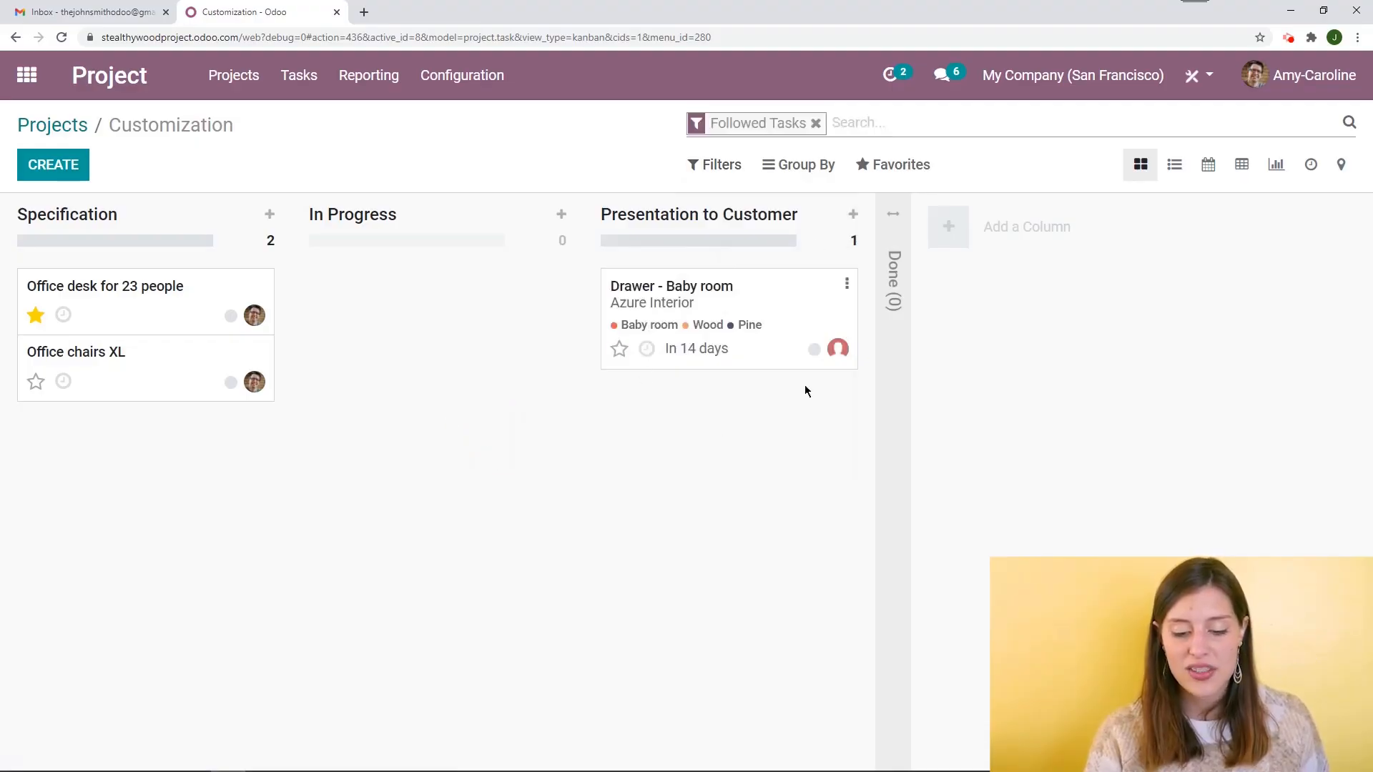
Open the Drawer - Baby room task, review its followers list, and return to the Customization kanban
click(776, 316)
scroll(890, 332, down, 3)
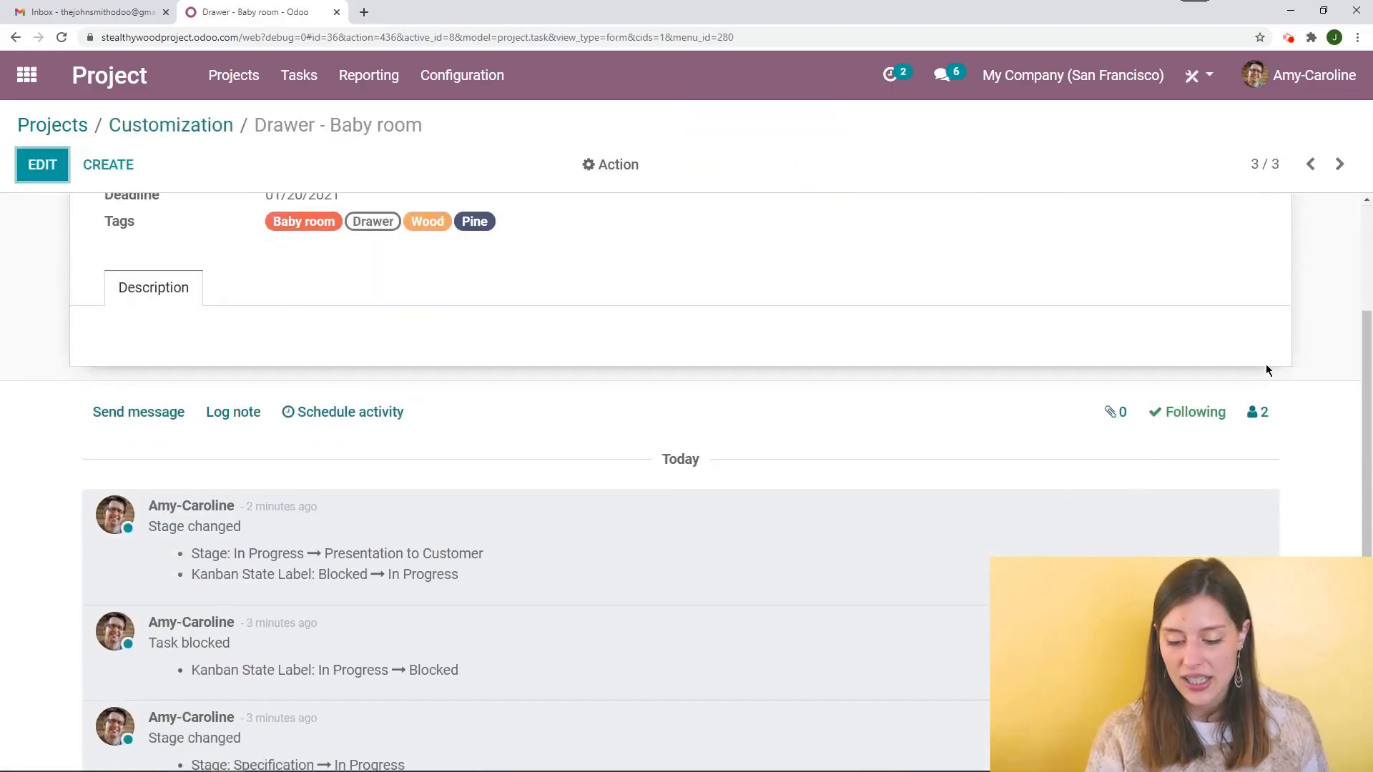
click(1257, 412)
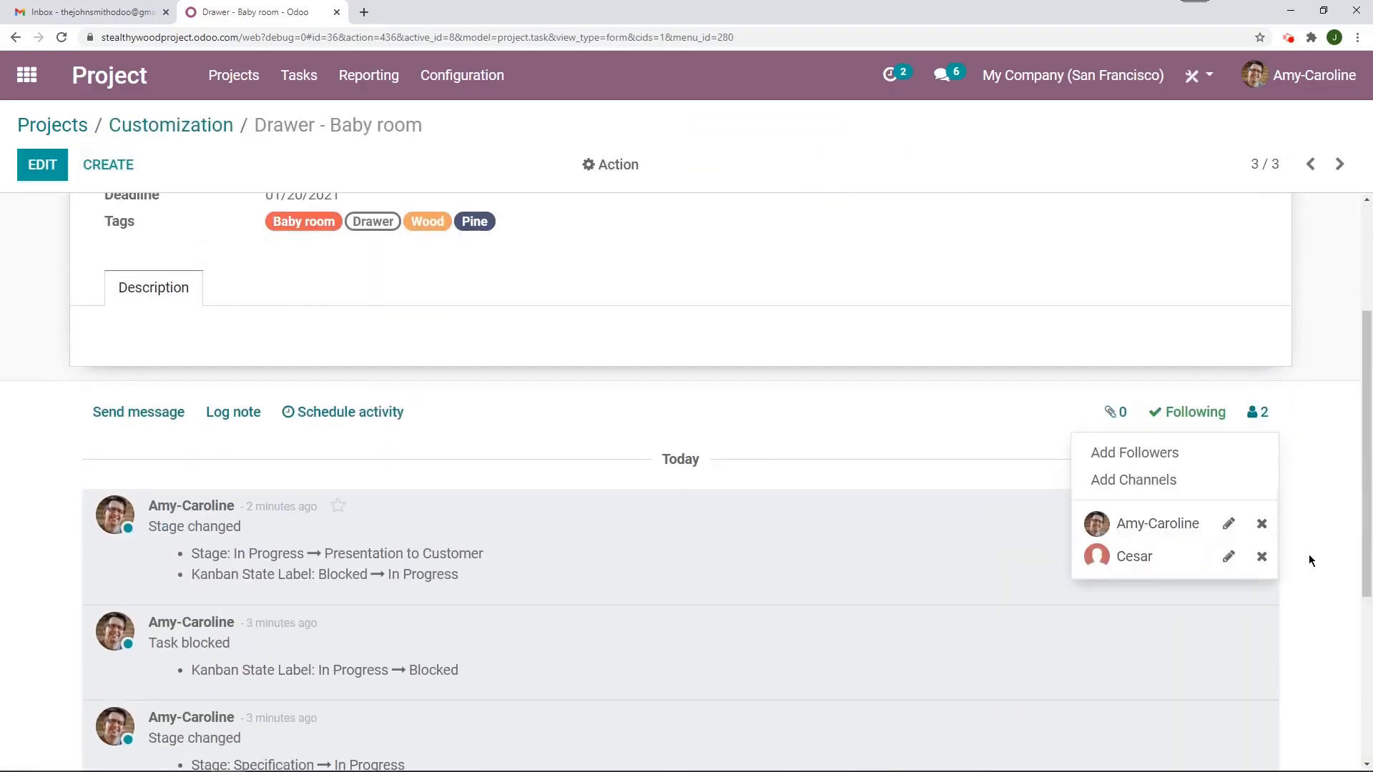
click(711, 386)
scroll(346, 220, up, 3)
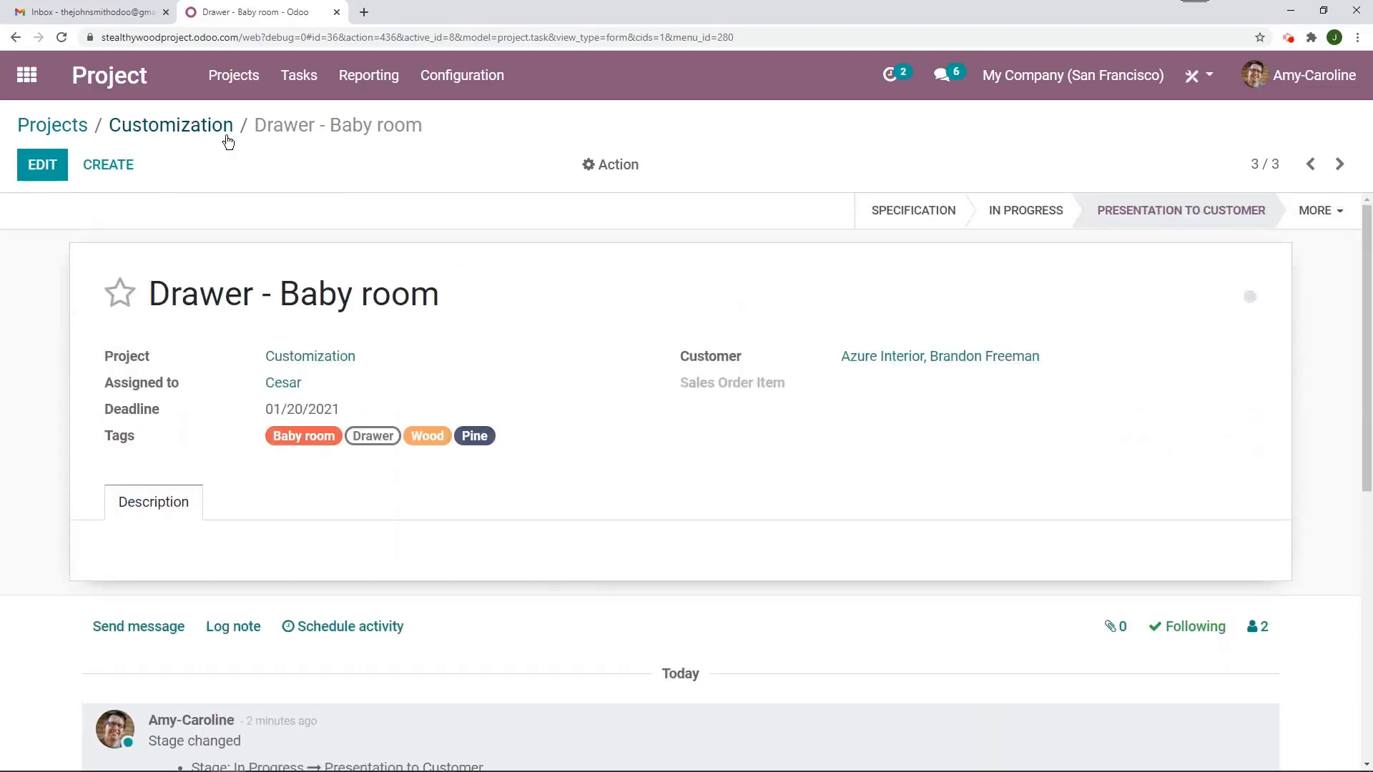
click(221, 128)
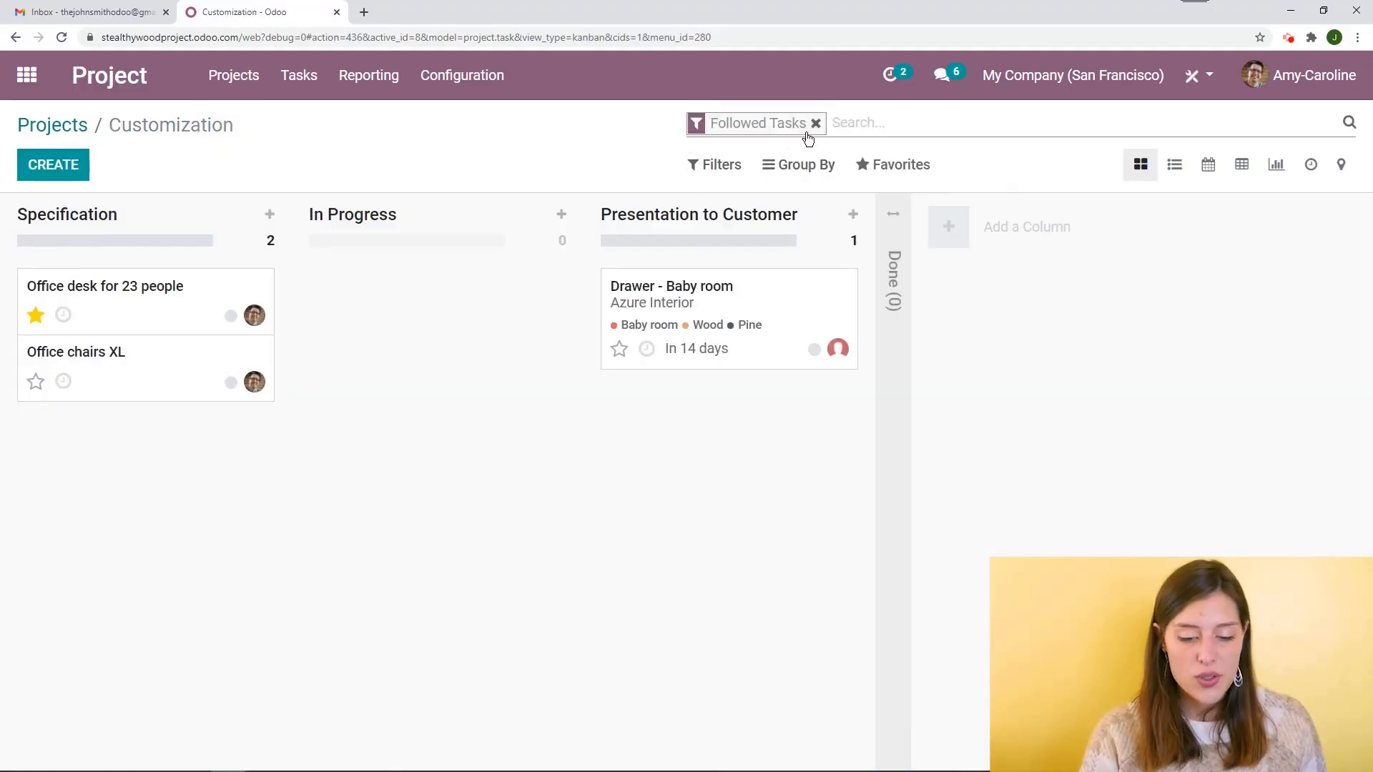
Group the tasks by Assigned to, then clear both the Followed Tasks filter and the grouping
click(806, 170)
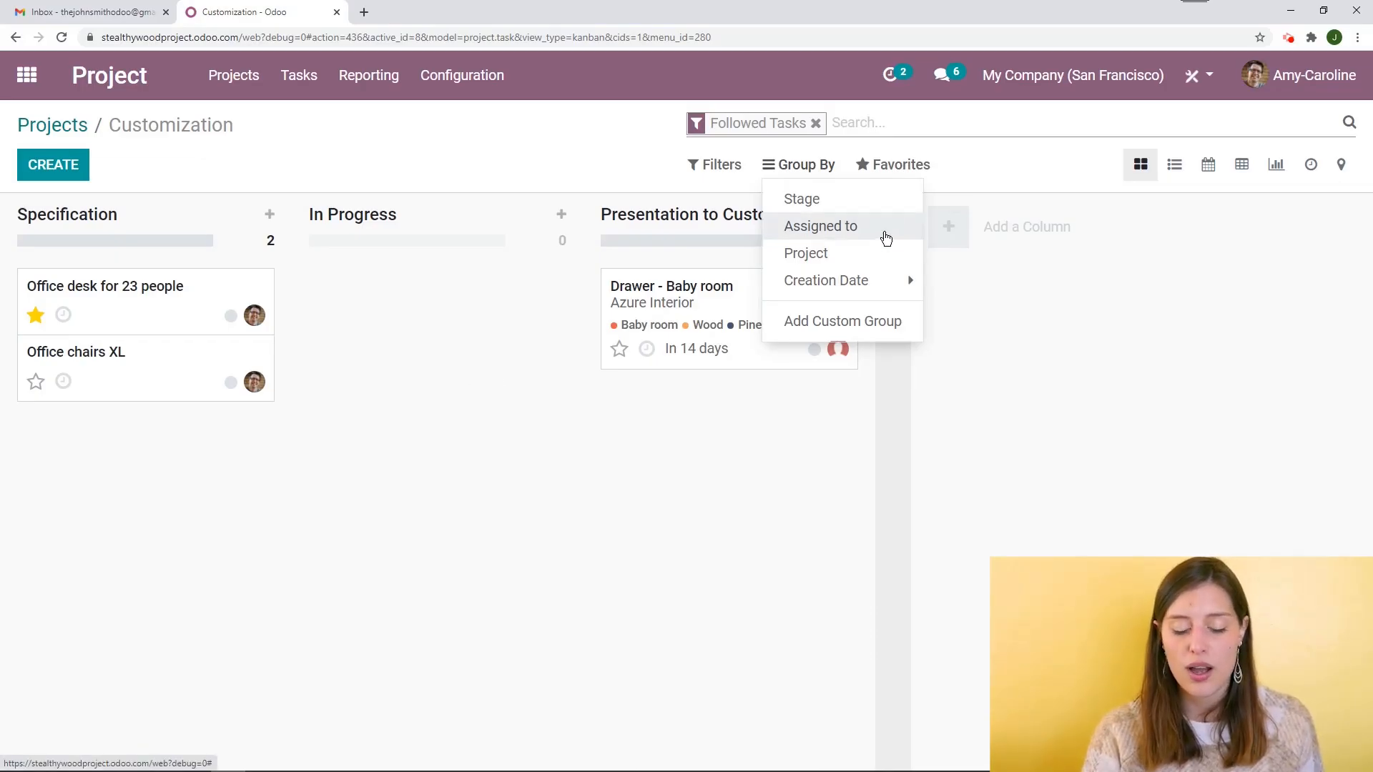
click(884, 237)
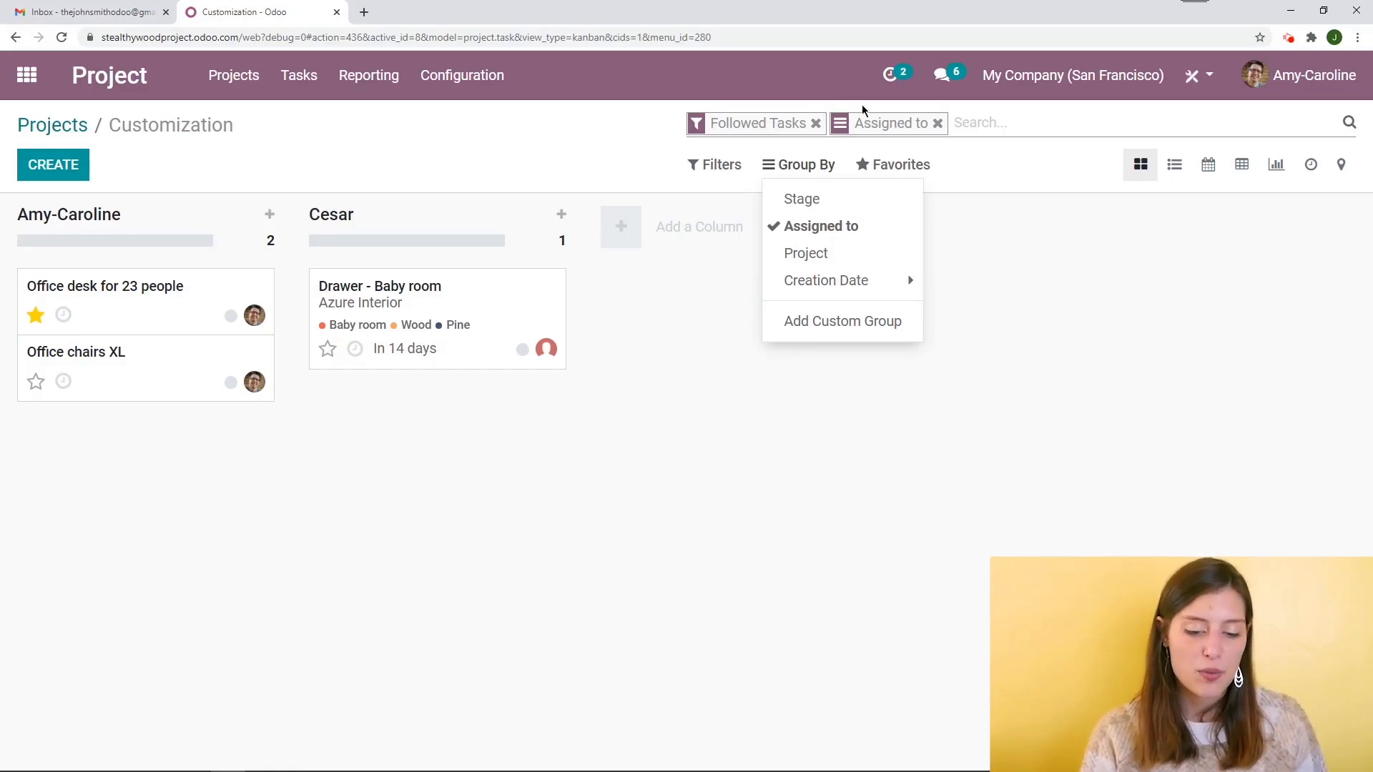
click(816, 123)
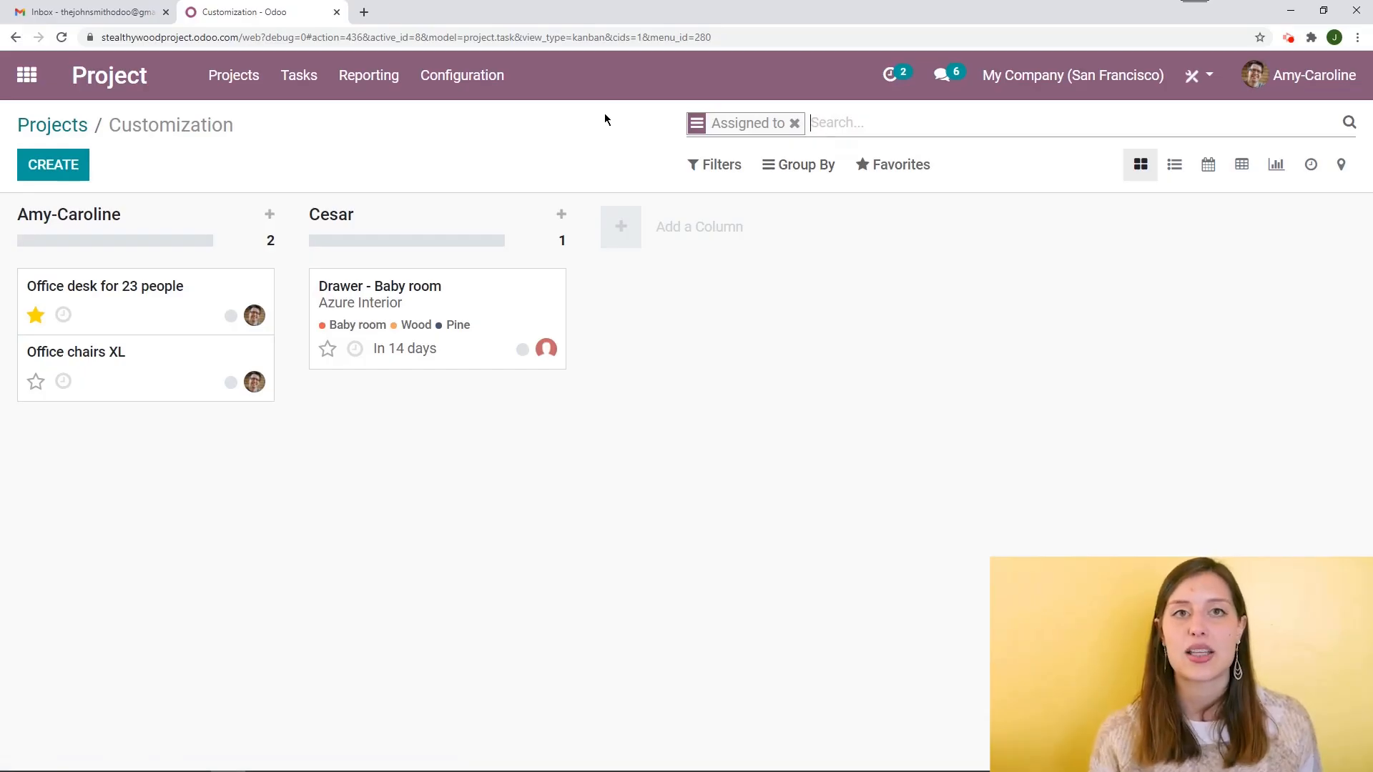
click(794, 123)
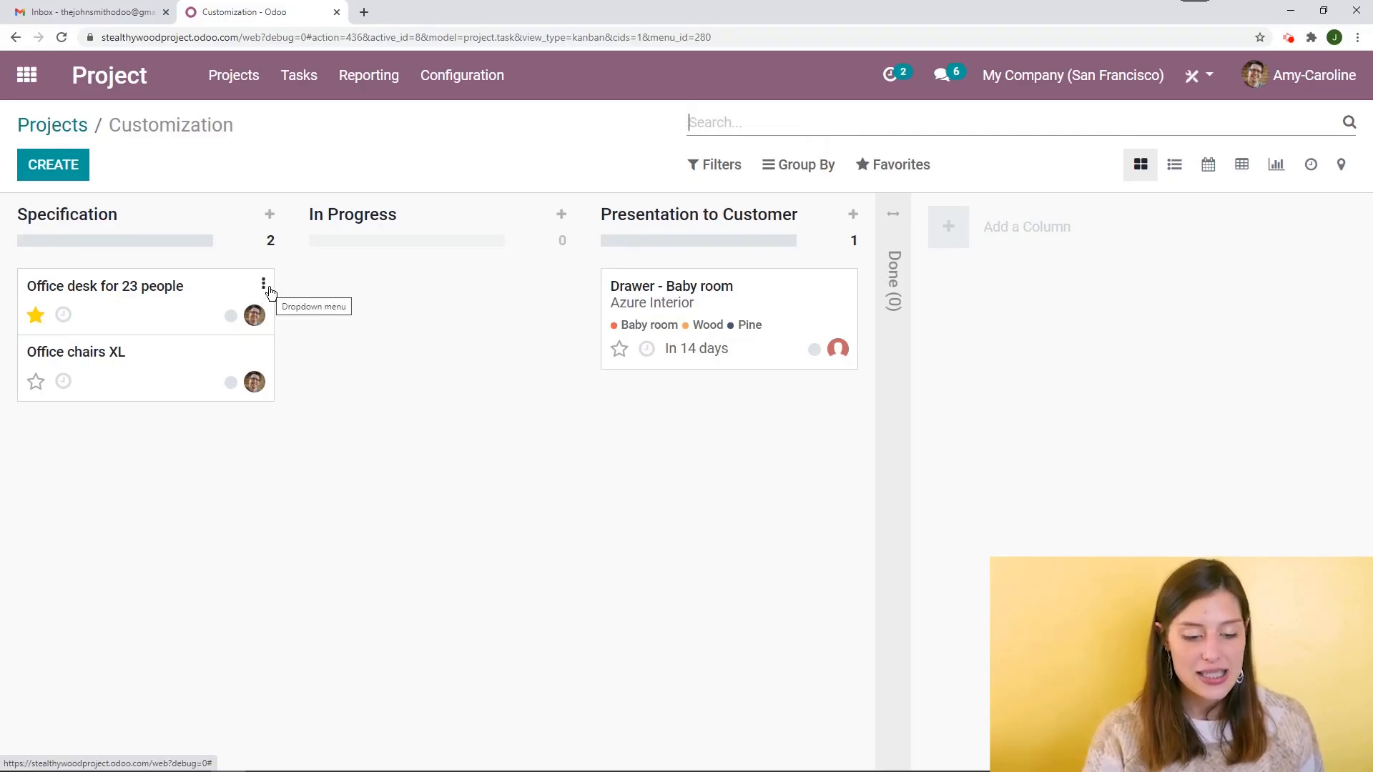
Upload website furniture3 as the cover image of the Office desk for 23 people task
click(266, 286)
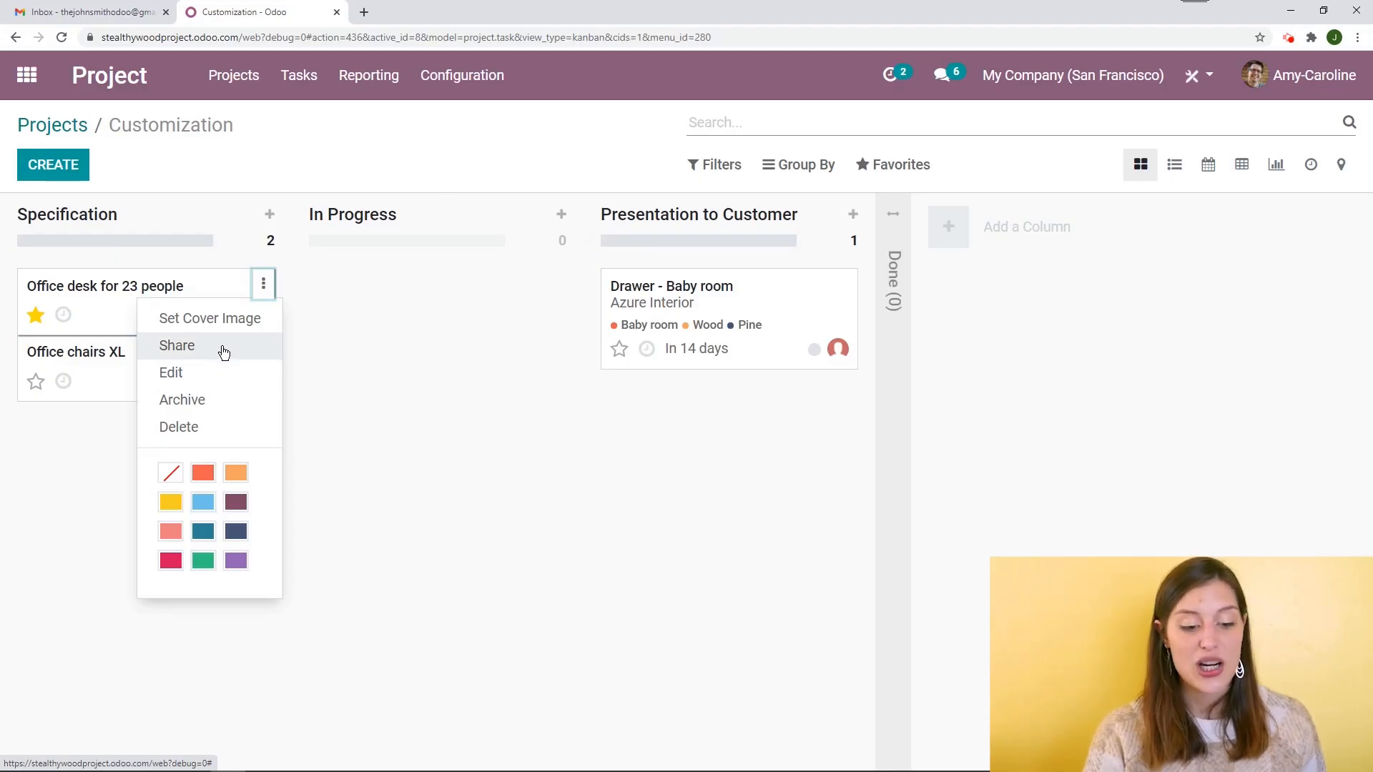
click(236, 319)
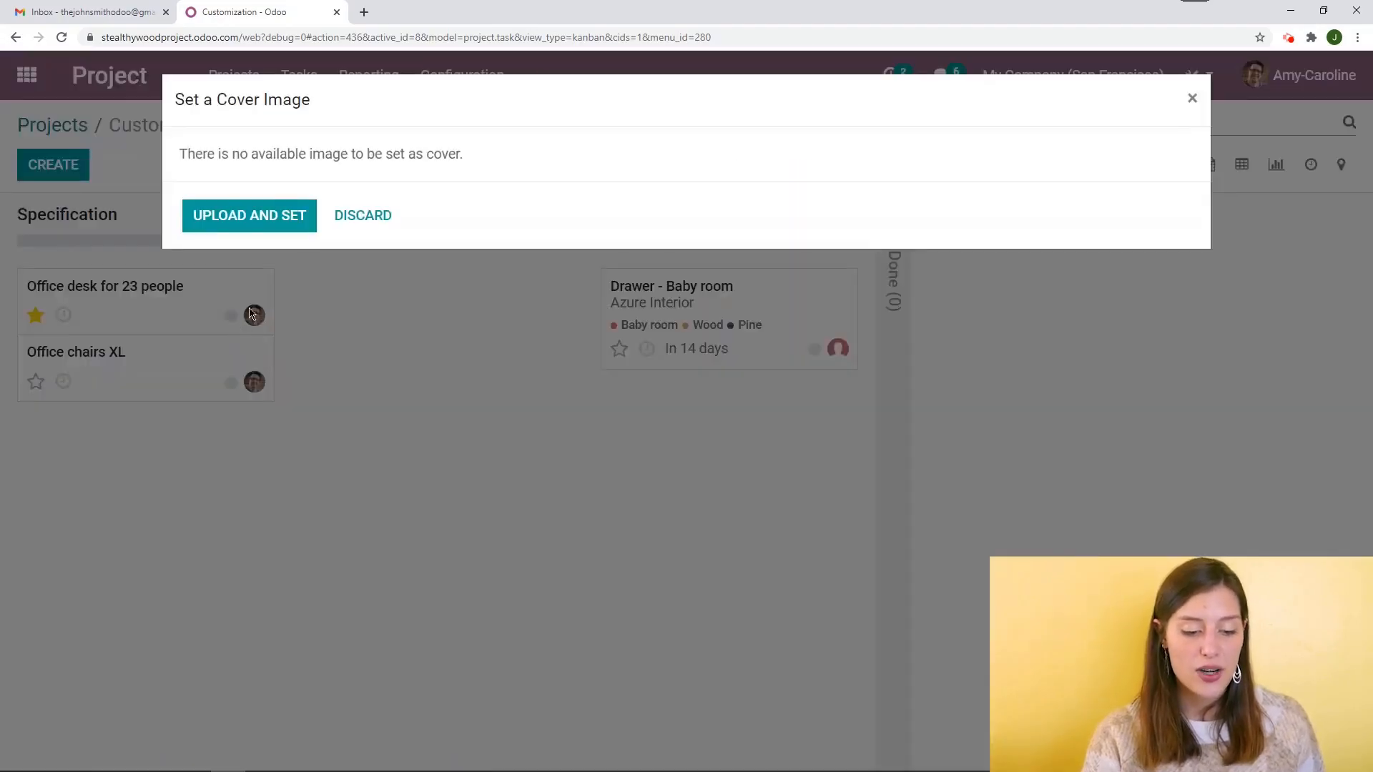
click(289, 223)
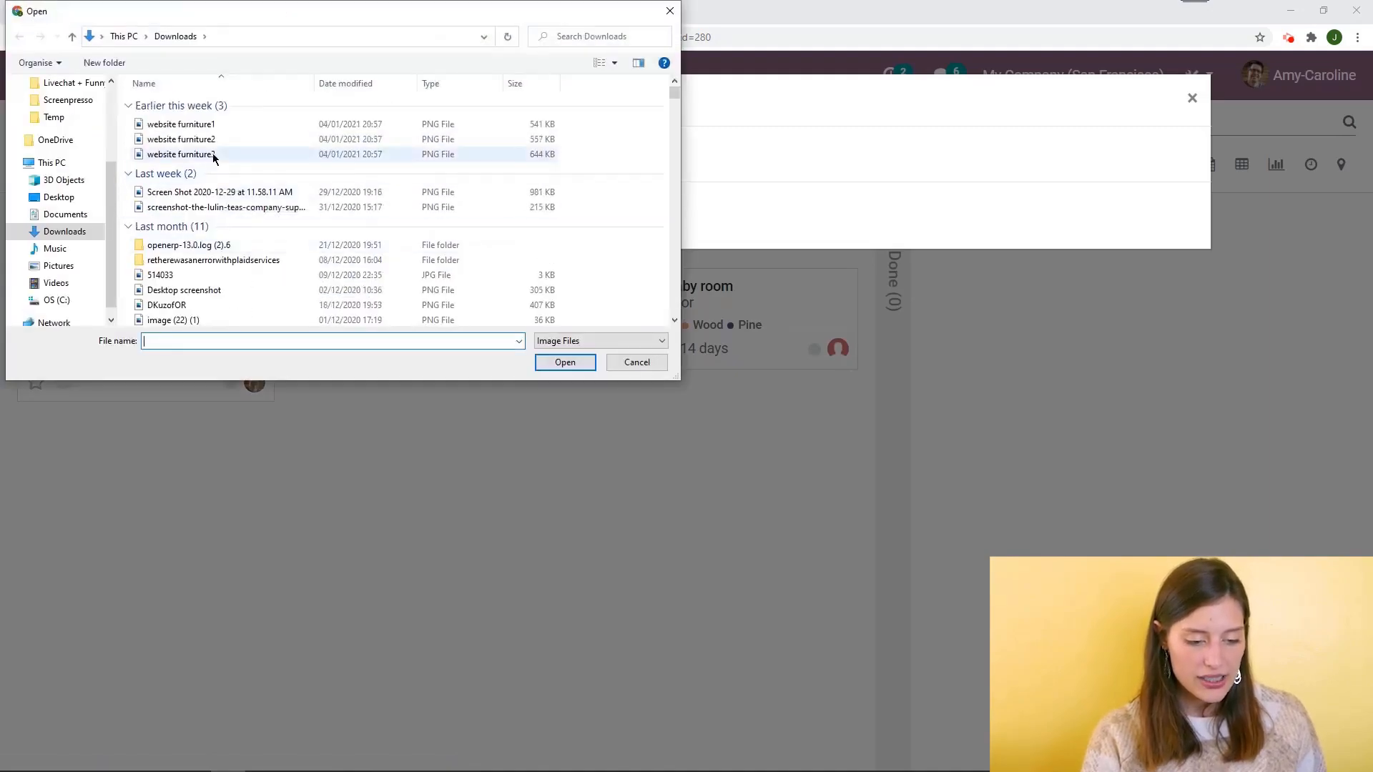
click(213, 155)
click(565, 362)
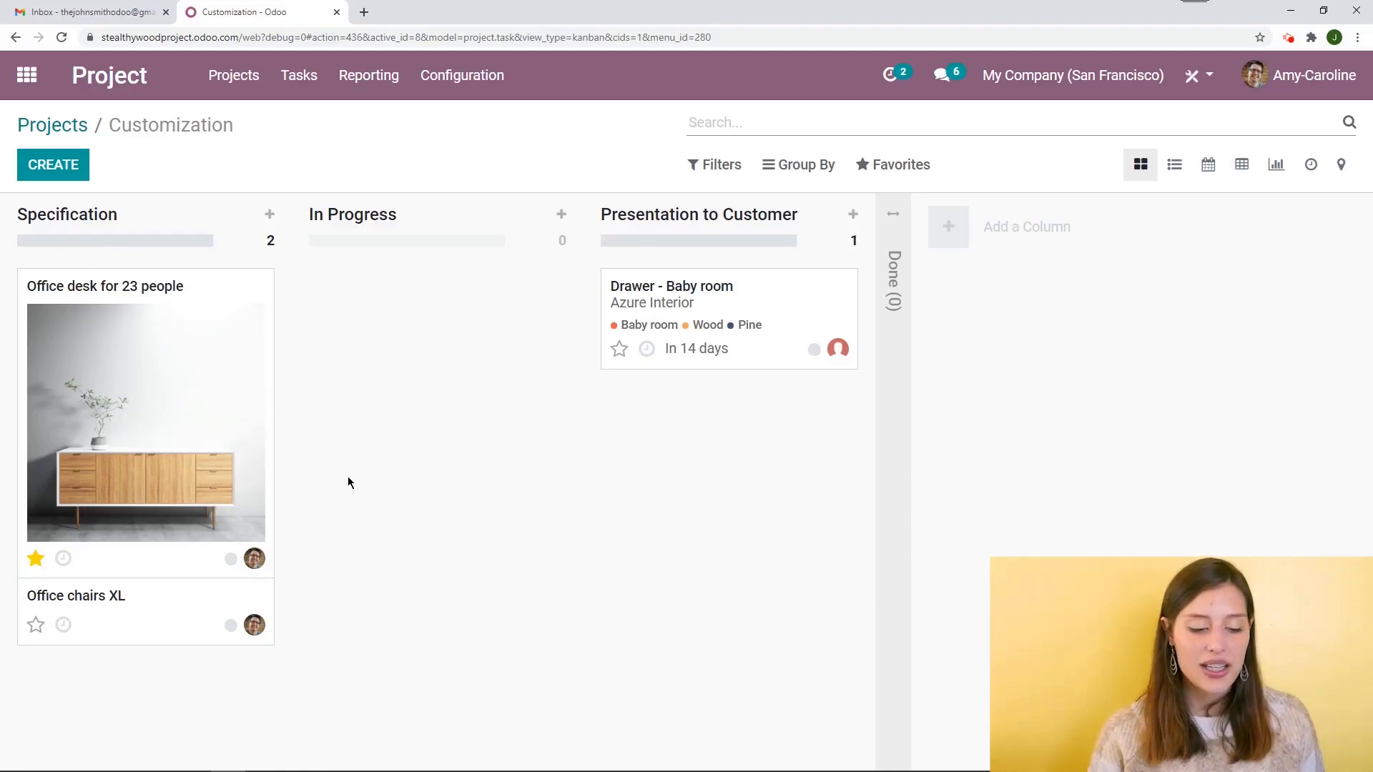
click(62, 560)
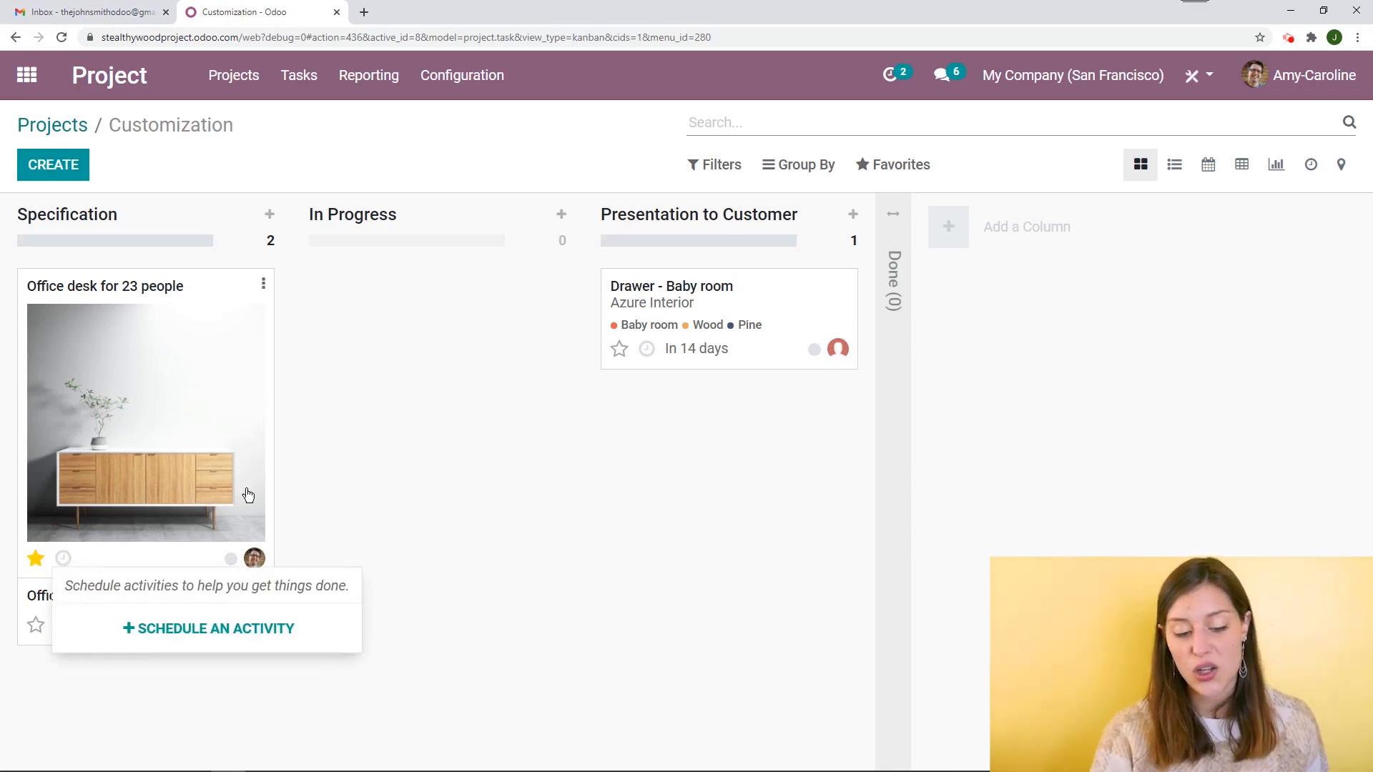
click(329, 452)
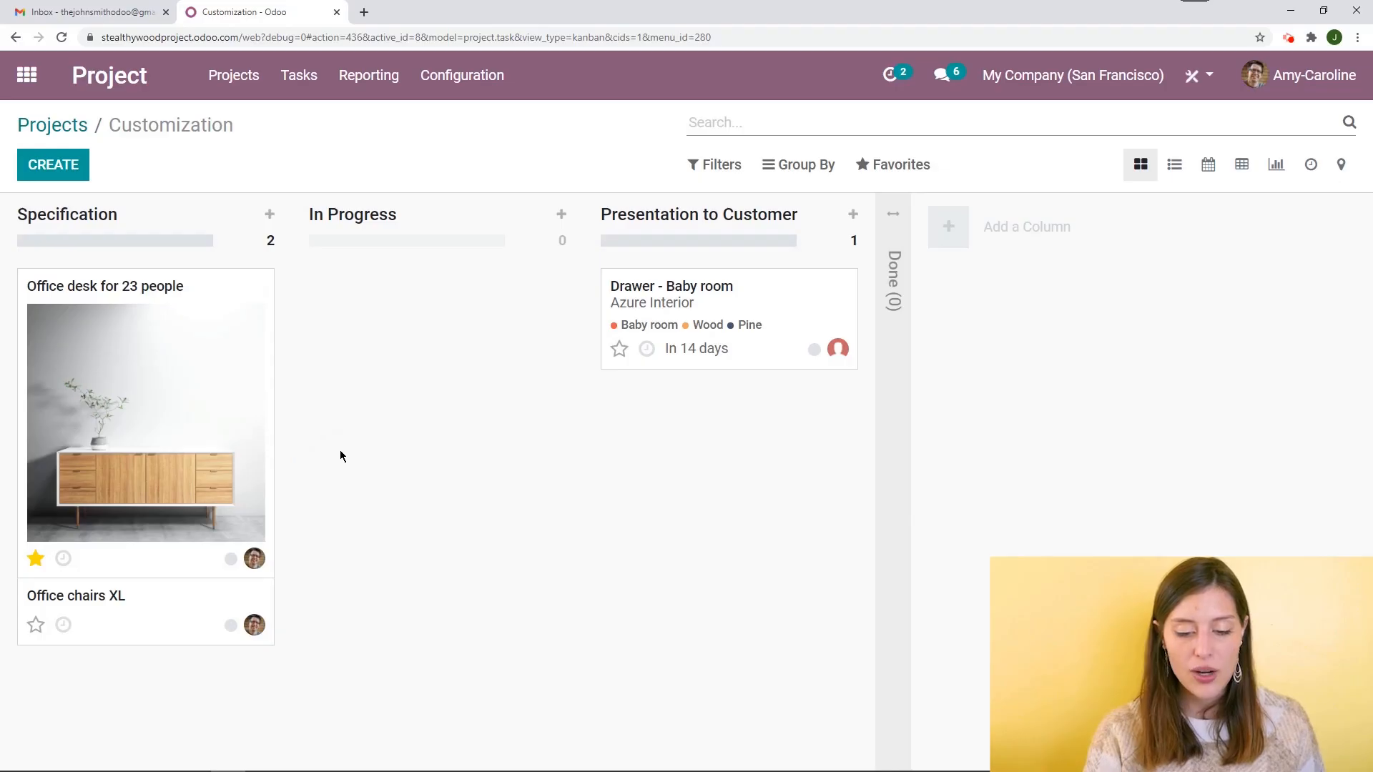
click(263, 284)
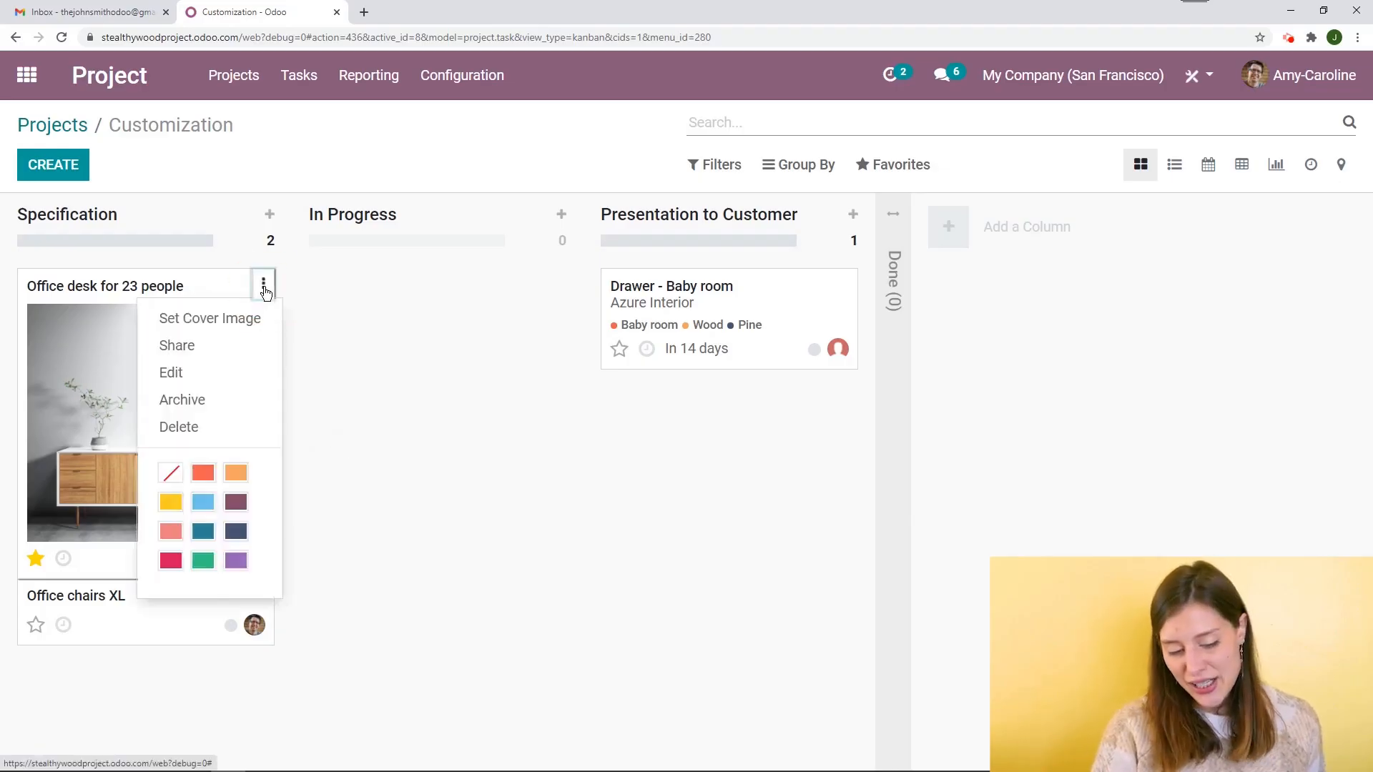
click(370, 381)
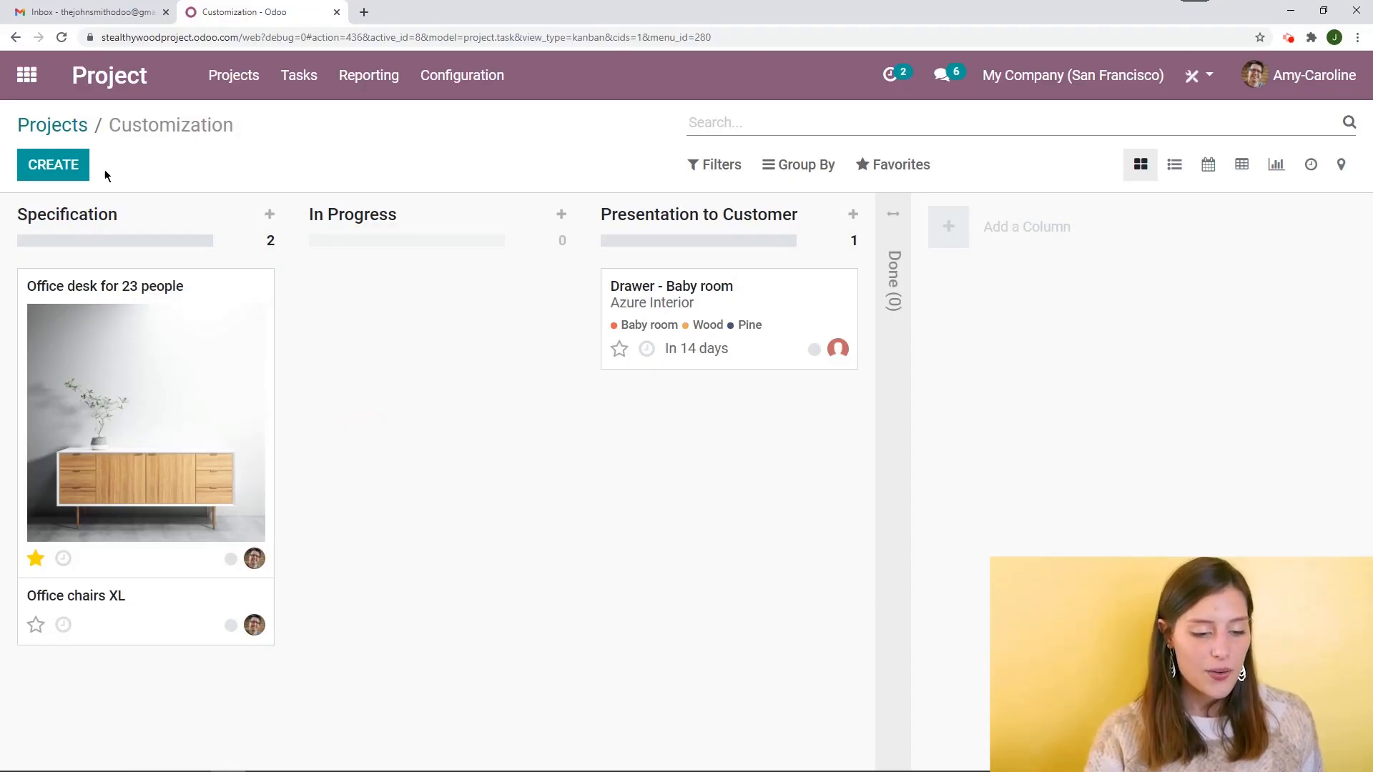
Share the Customization project from the projects overview with the contact's e-mail address as recipient and send it
click(77, 123)
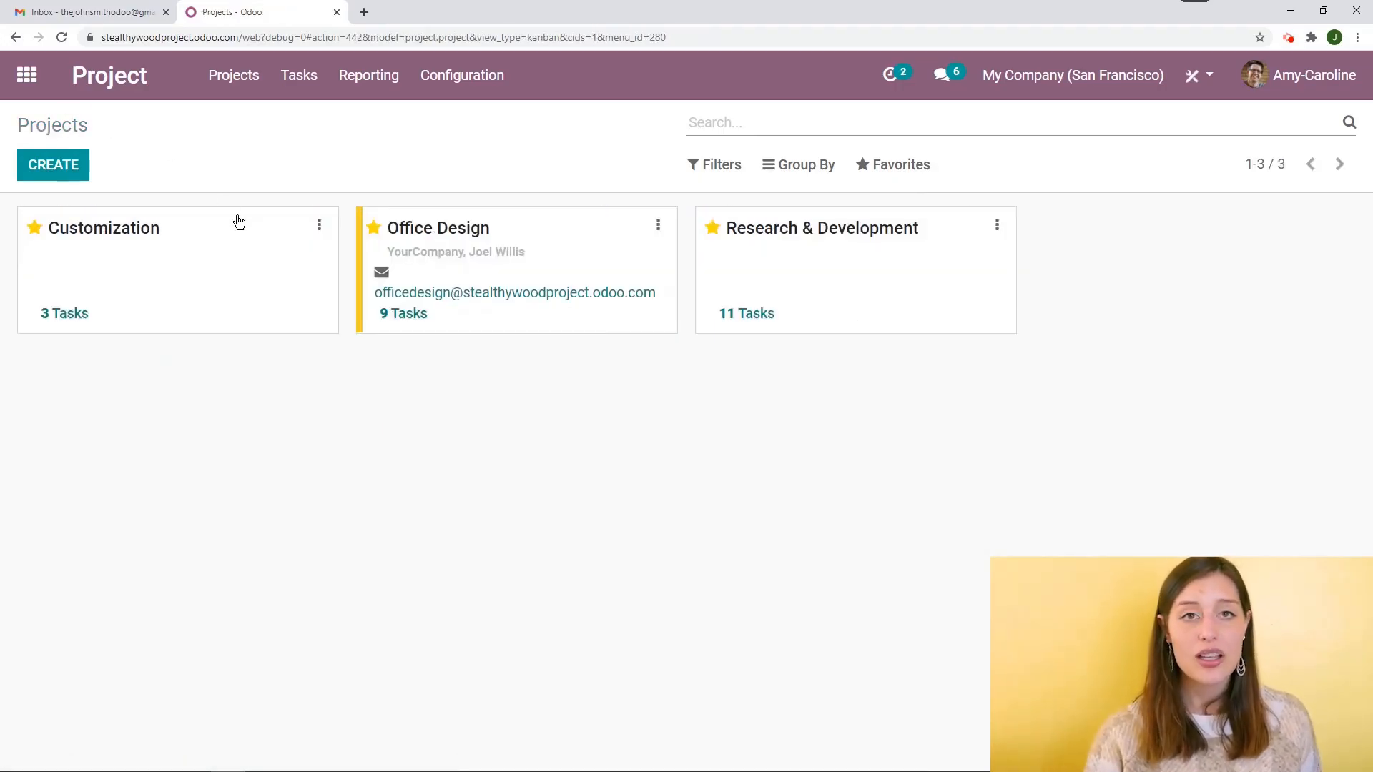
click(319, 226)
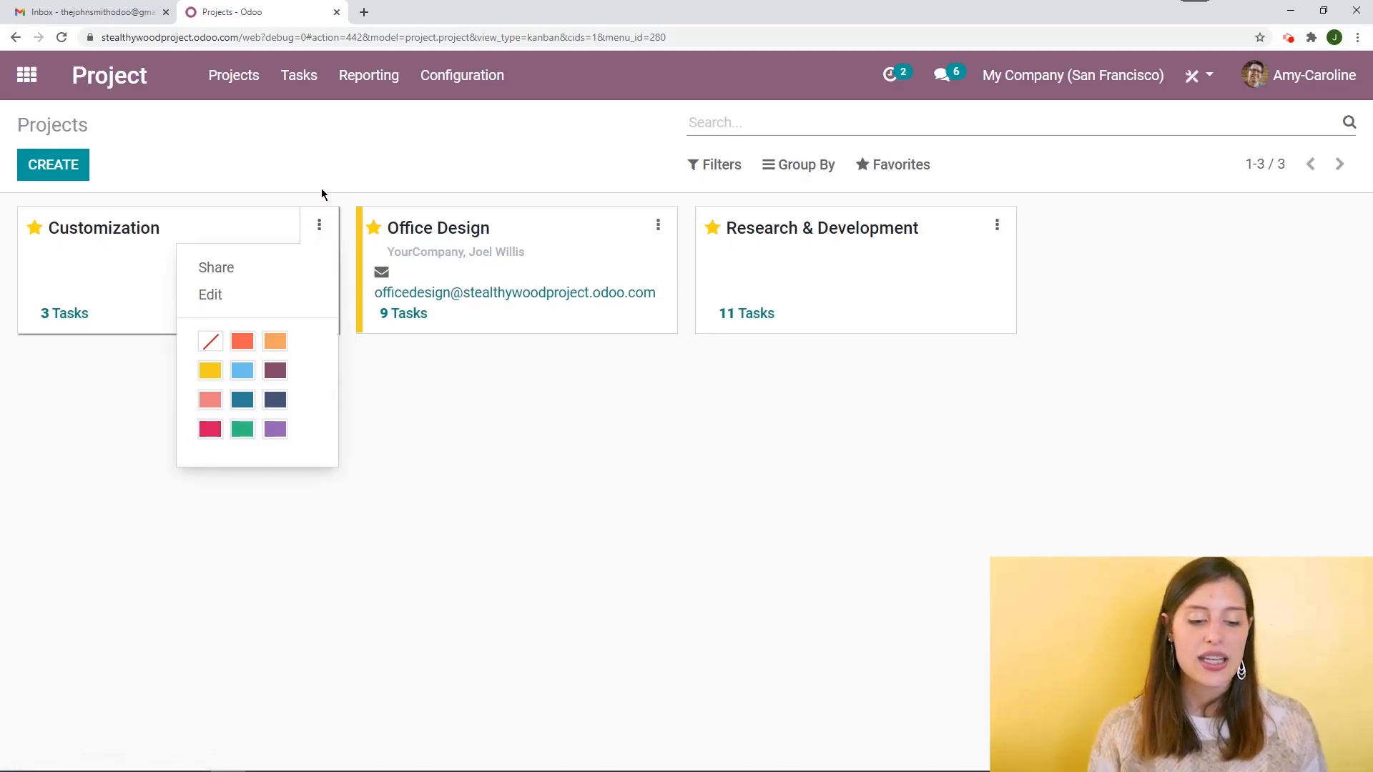
click(236, 269)
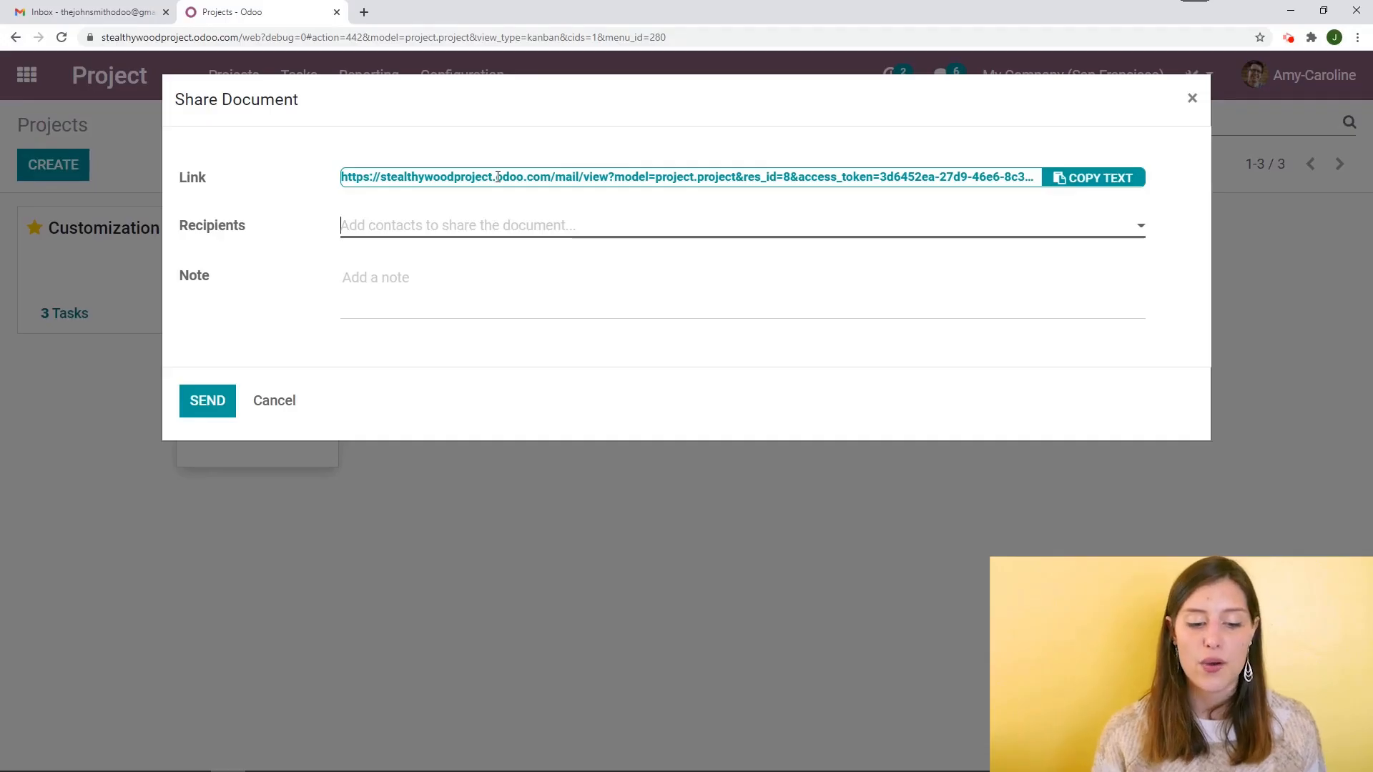
click(474, 232)
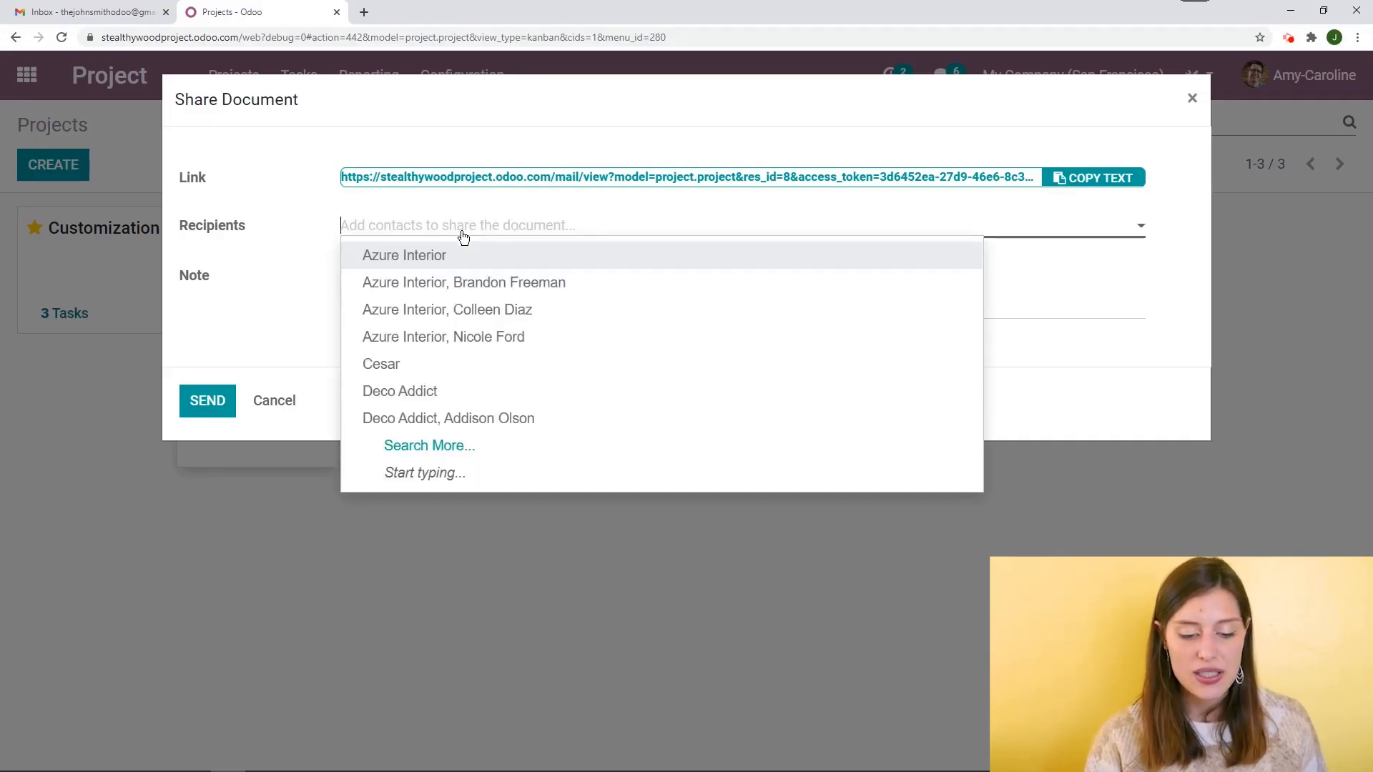
text(the)
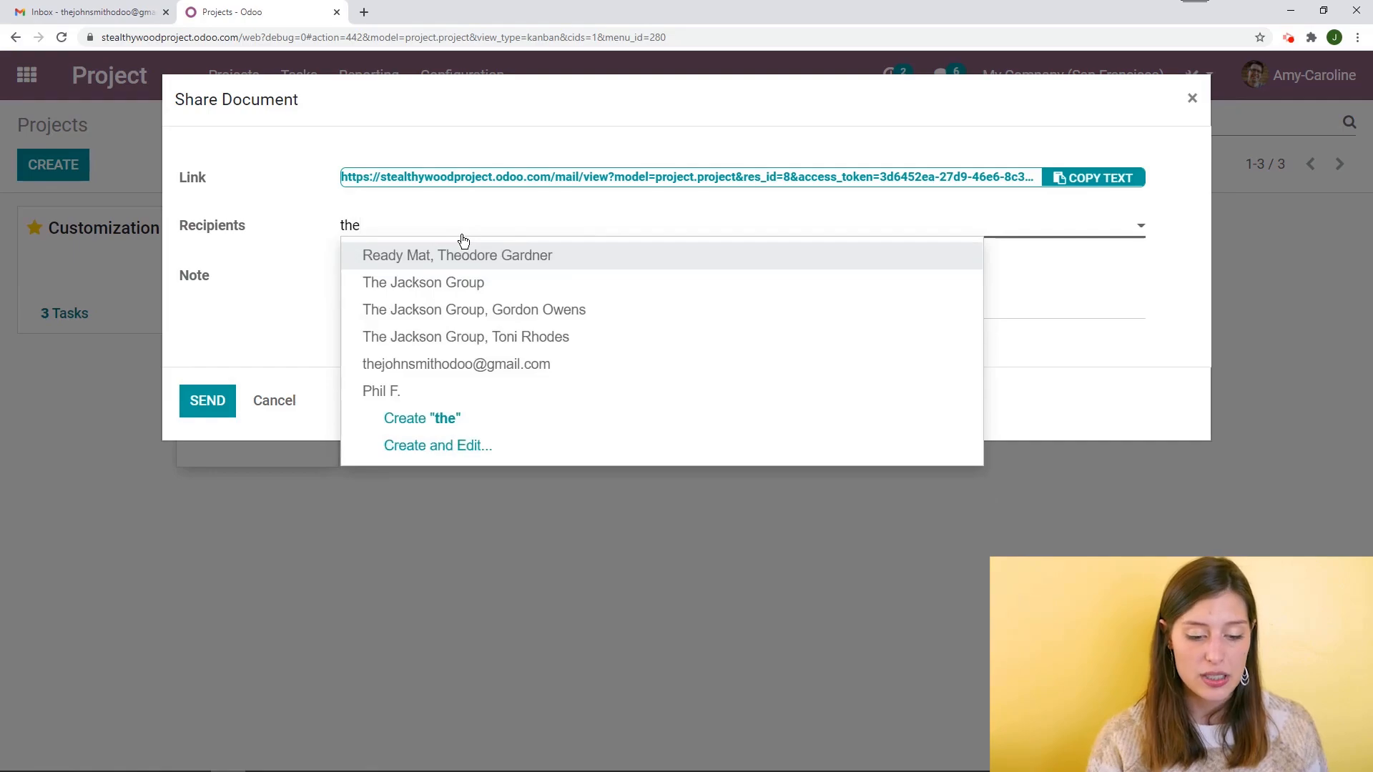
click(491, 372)
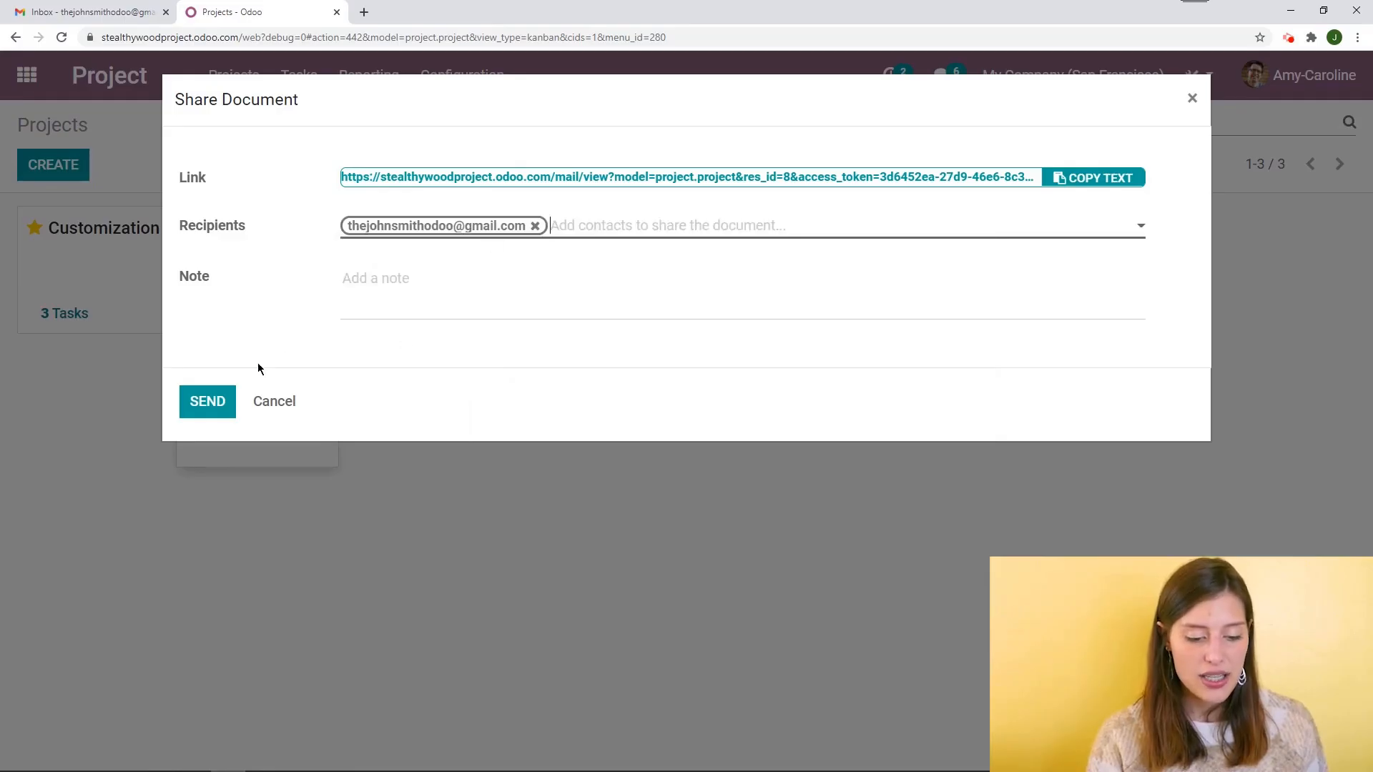
click(207, 410)
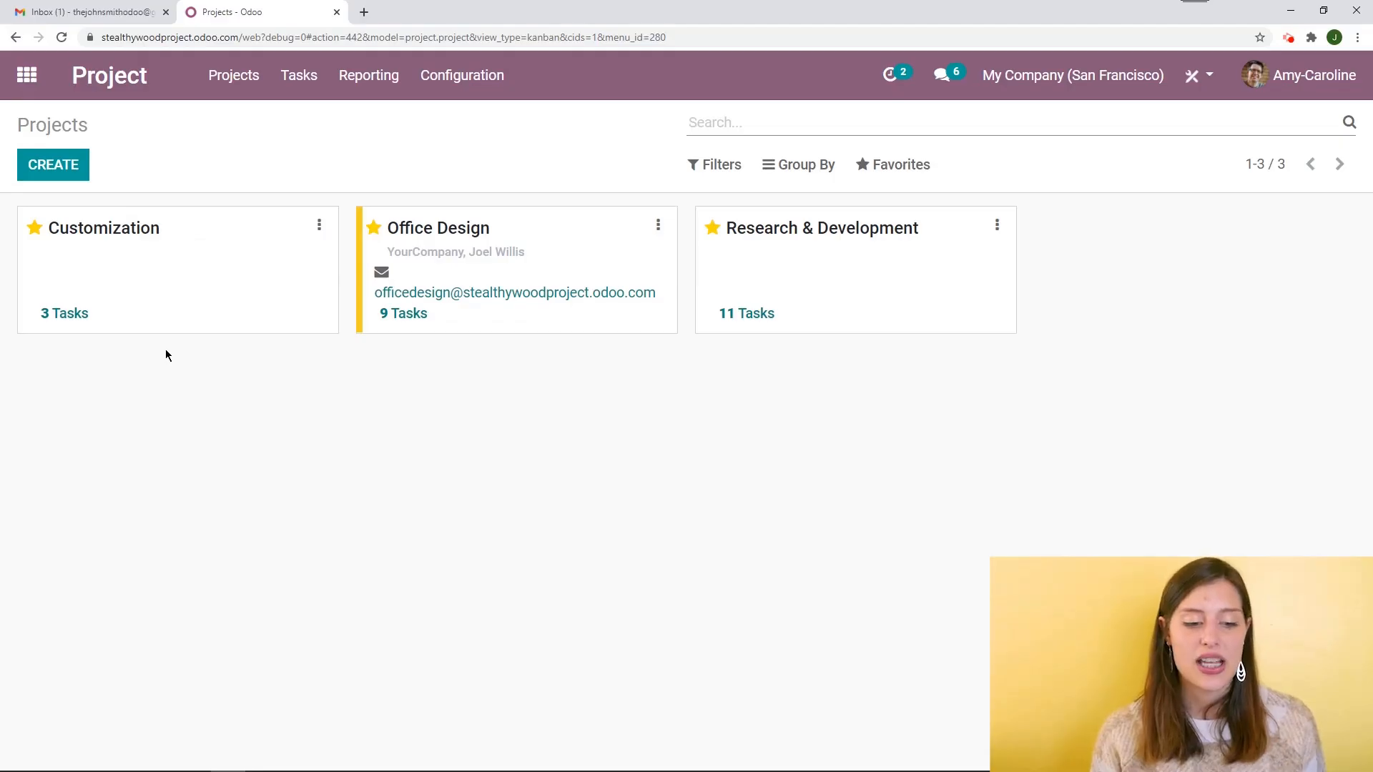
Open the project invitation e-mail in the mail inbox, read it, and switch back to the projects overview
click(37, 17)
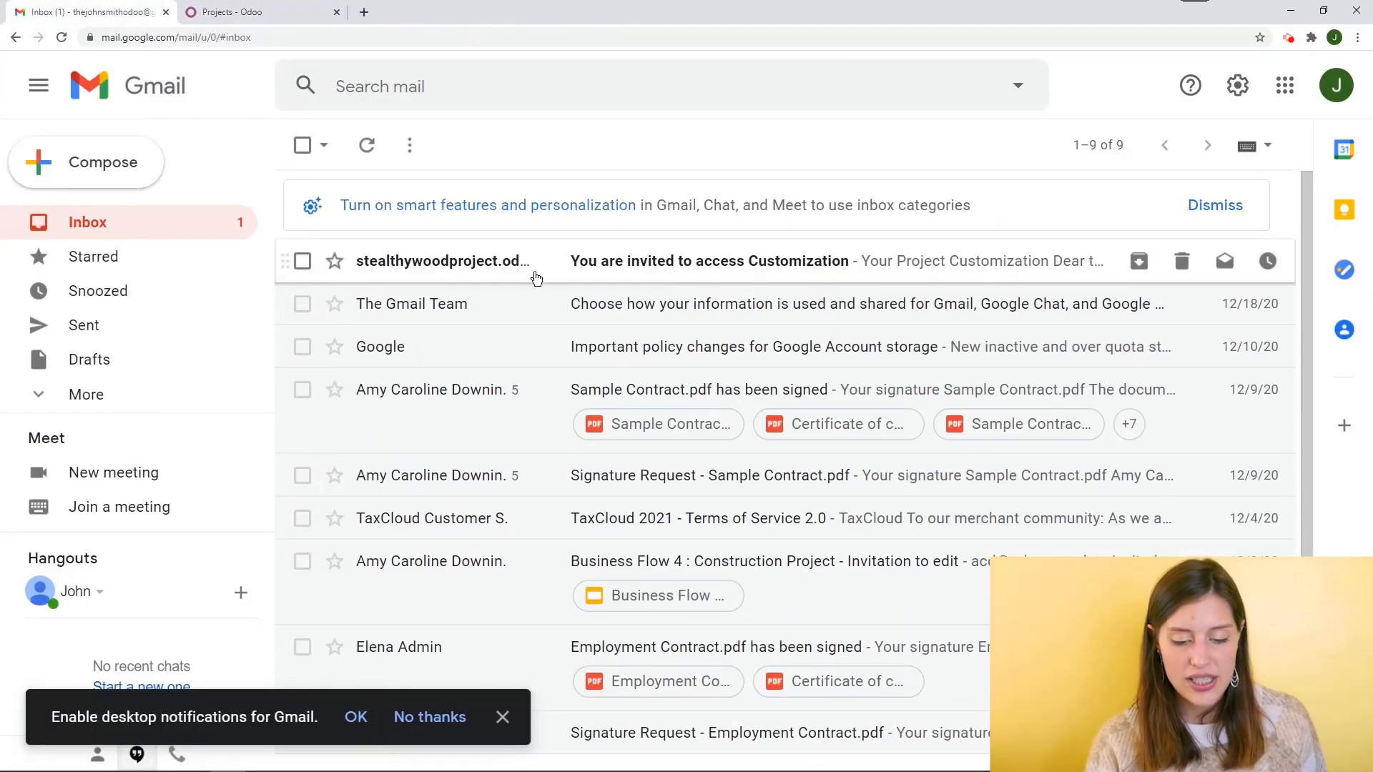
click(880, 276)
scroll(869, 301, down, 3)
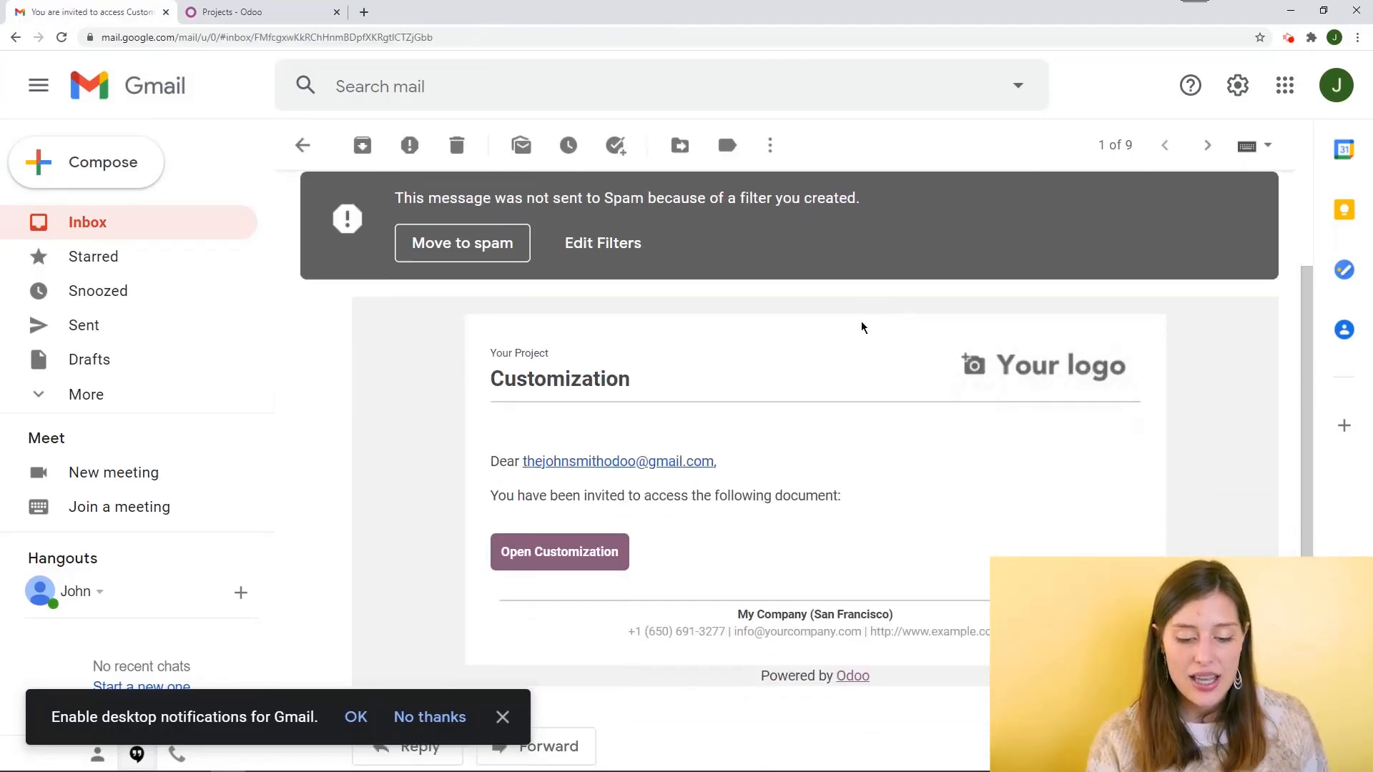
click(223, 9)
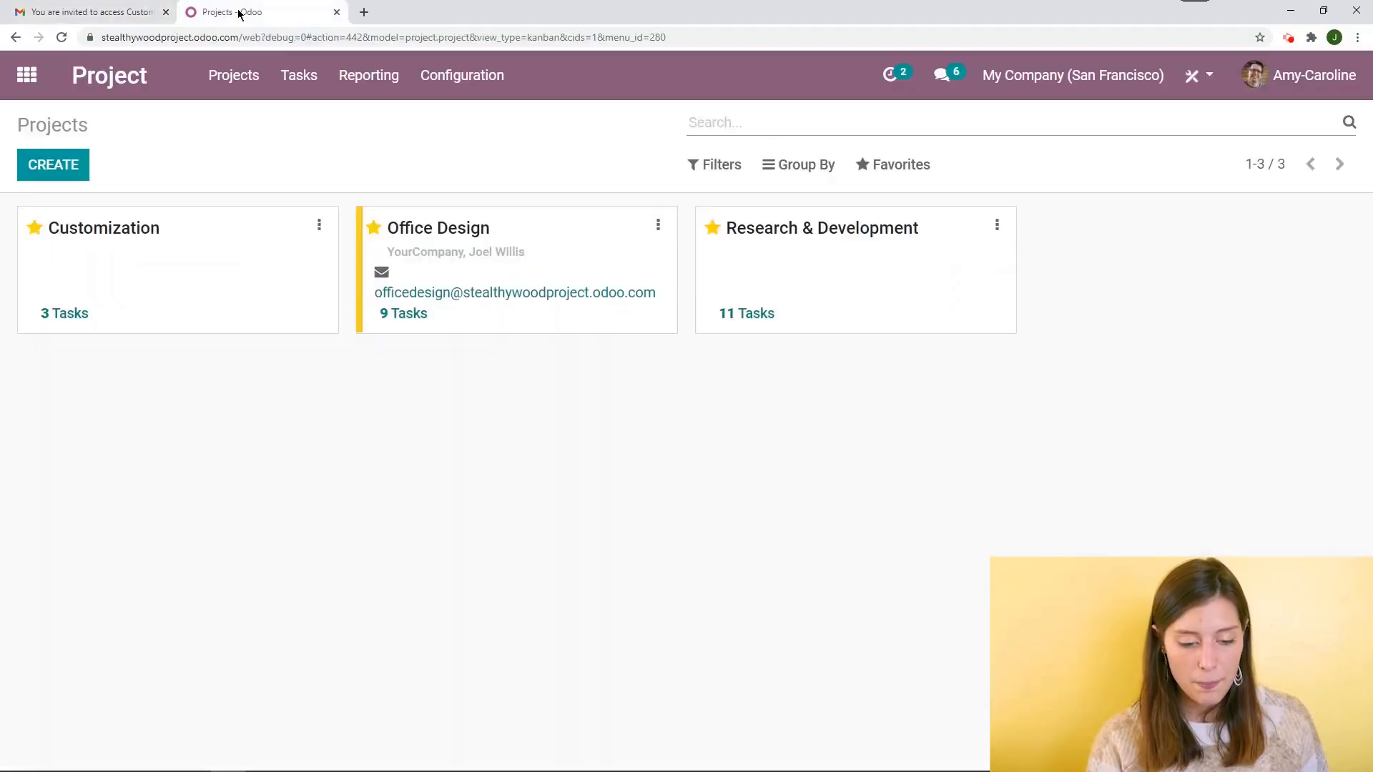
Change the Customization project's card colour to purple
click(318, 228)
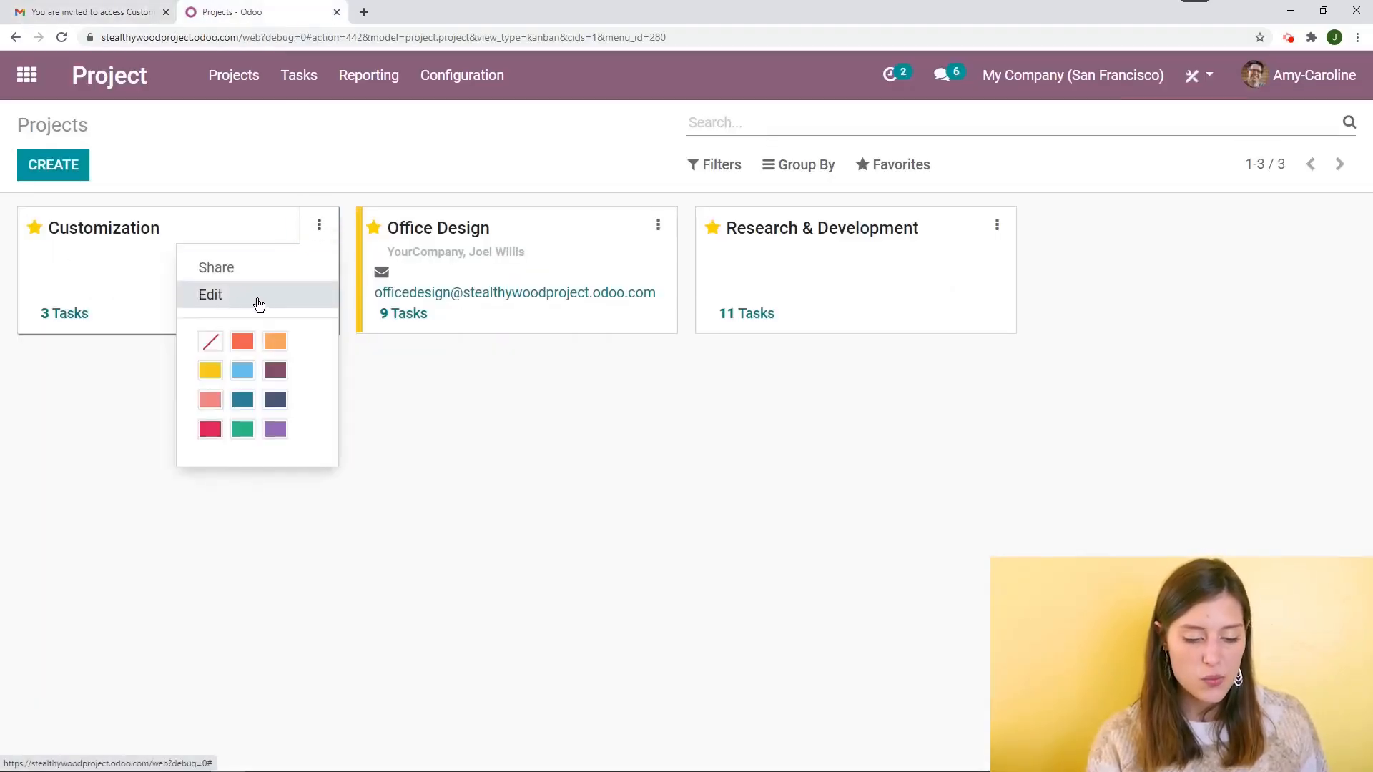
click(243, 400)
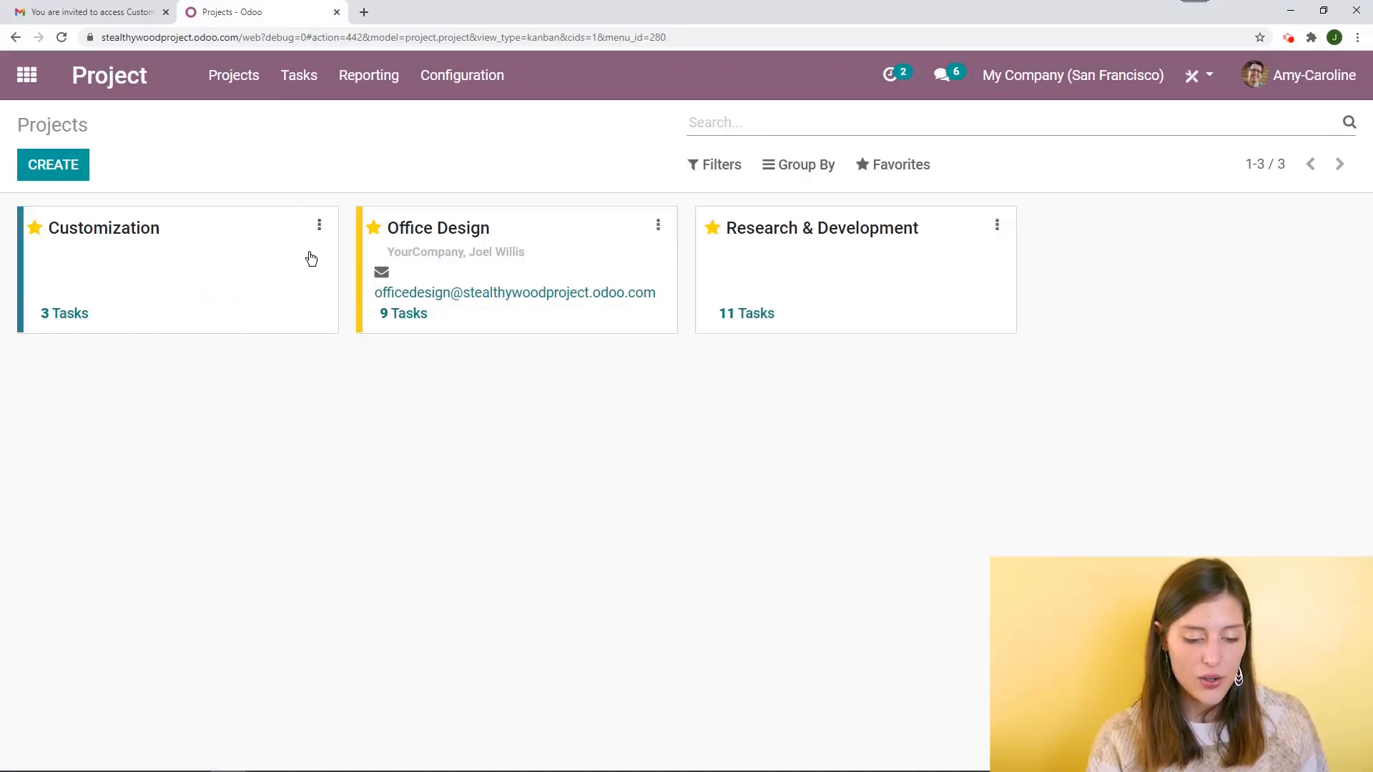
click(319, 226)
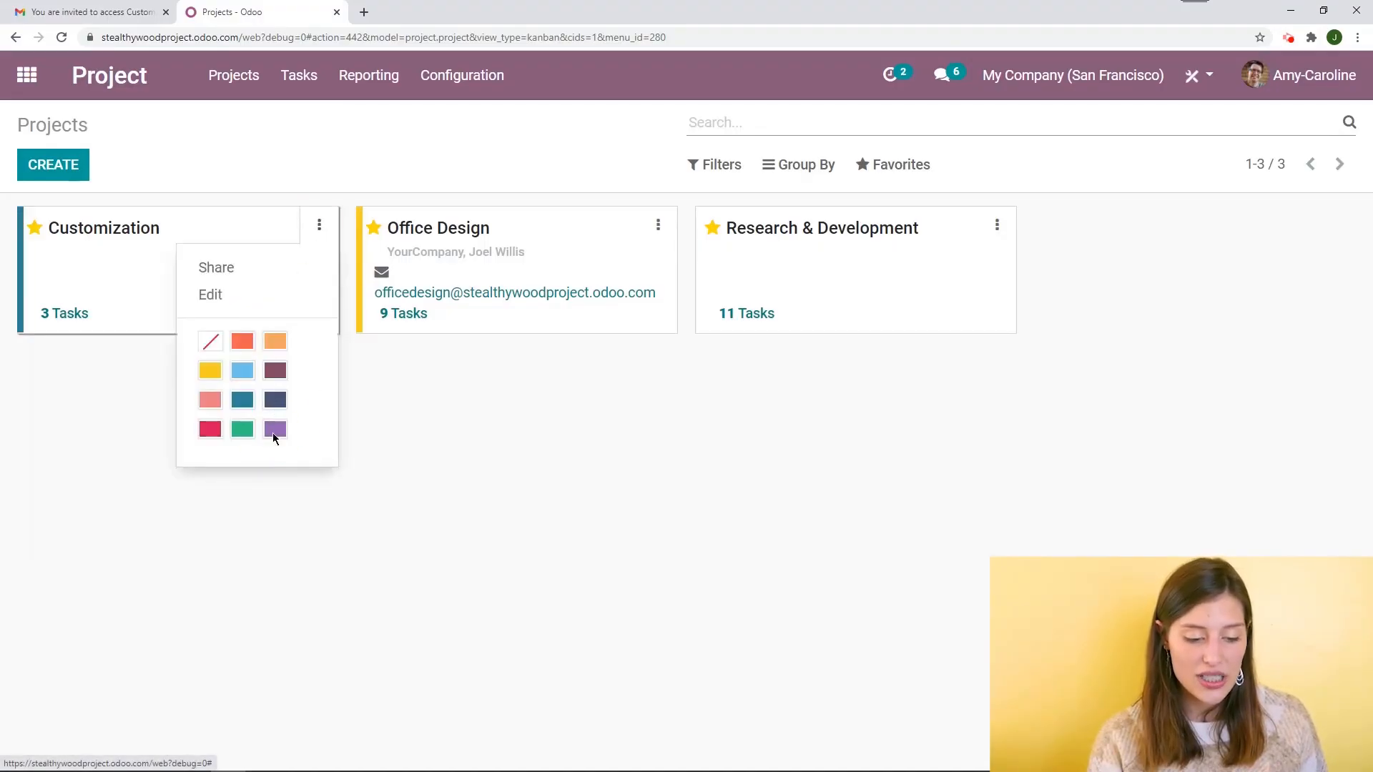
click(274, 435)
Open the Customization project's form and bring up its share dialog, cancelling it without sending
click(319, 224)
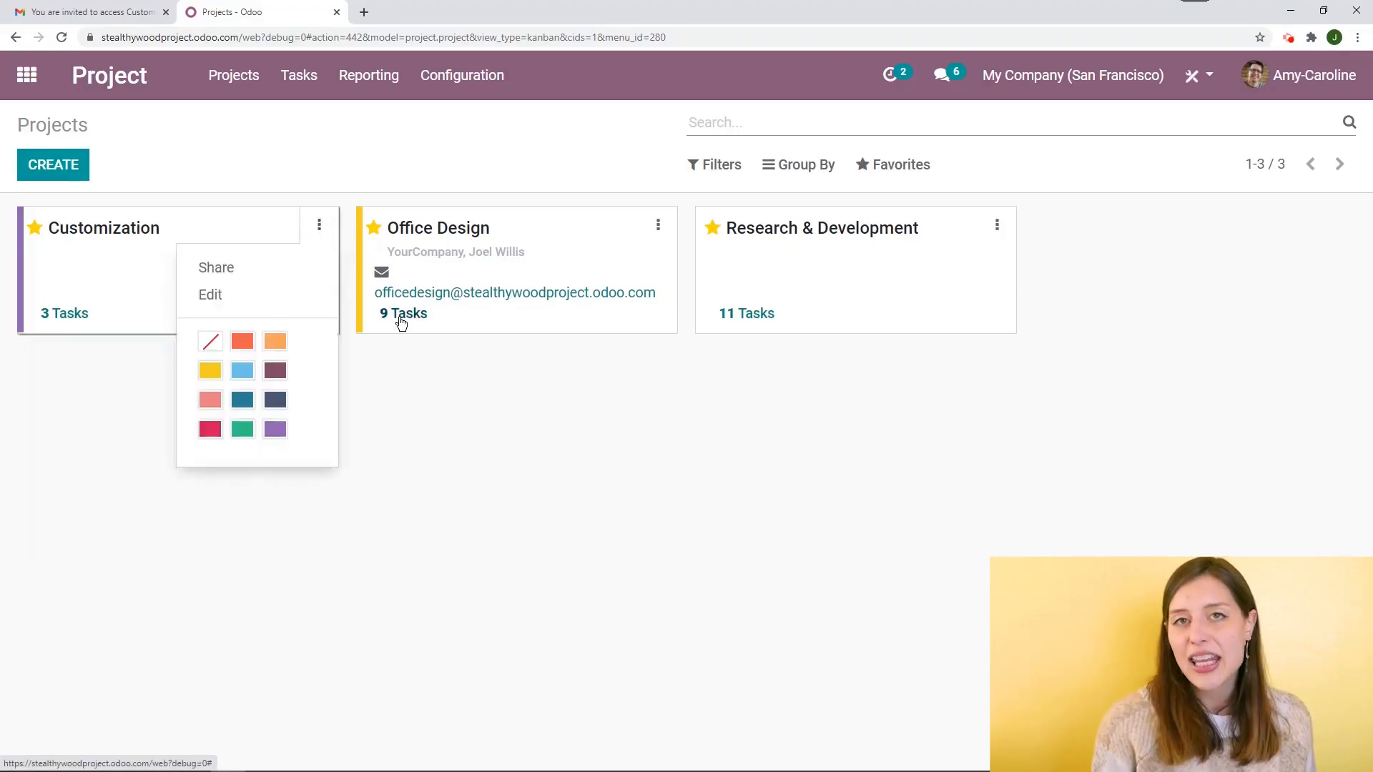
click(211, 295)
click(46, 163)
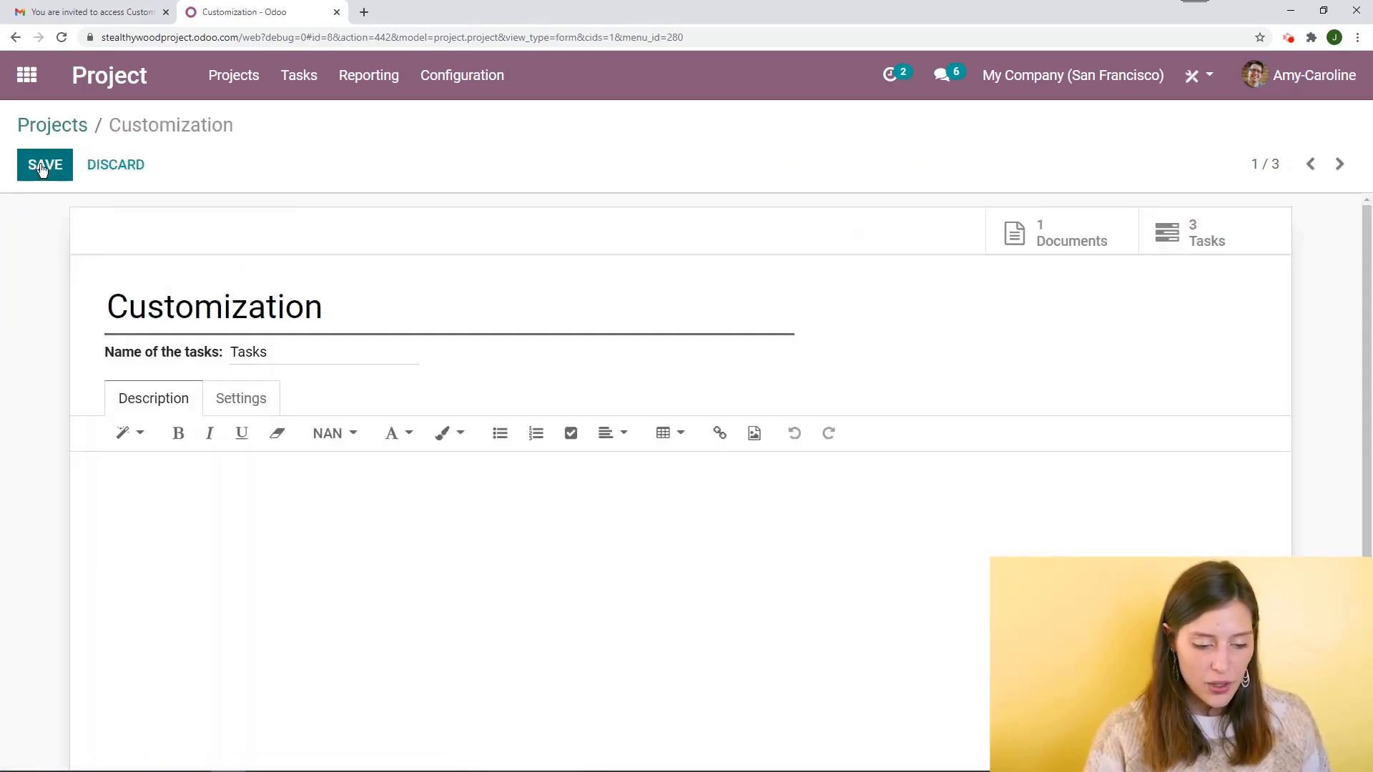
click(51, 210)
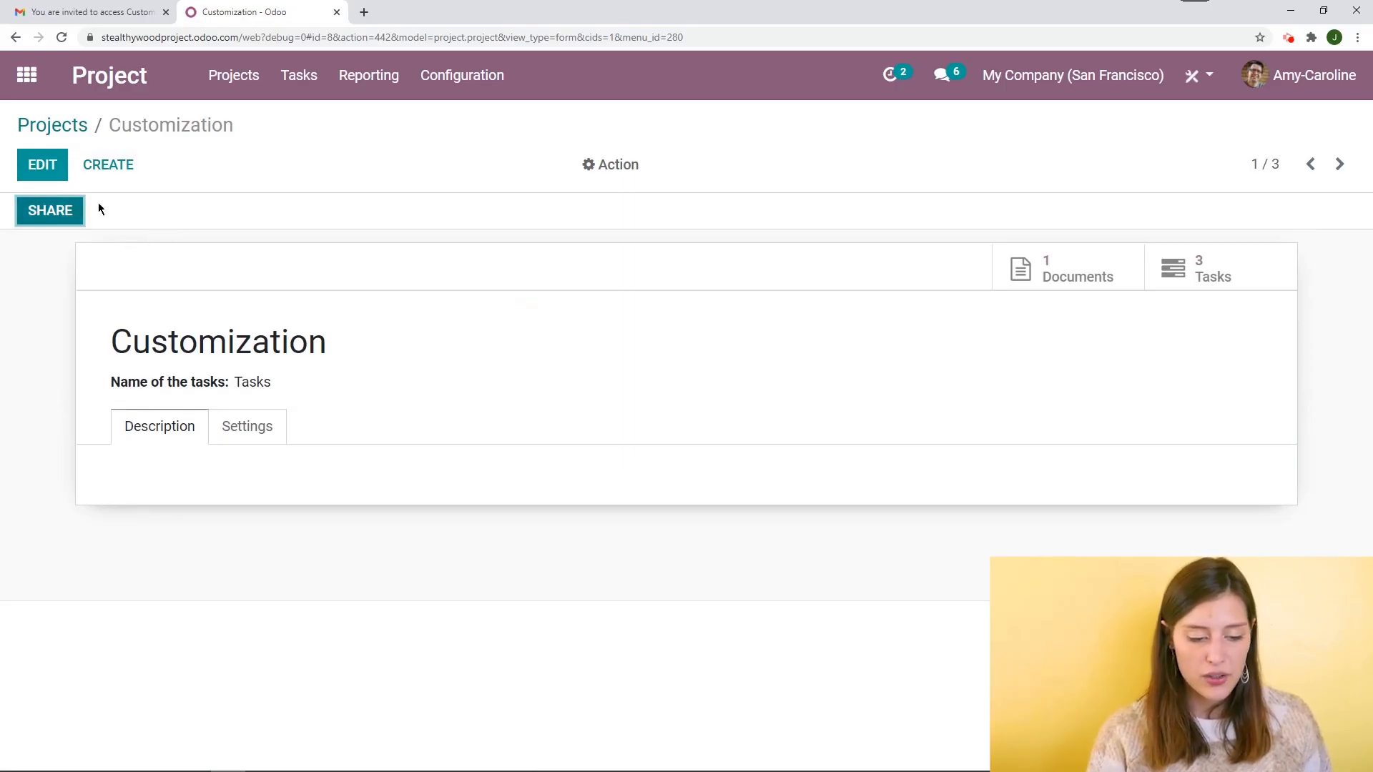
click(57, 212)
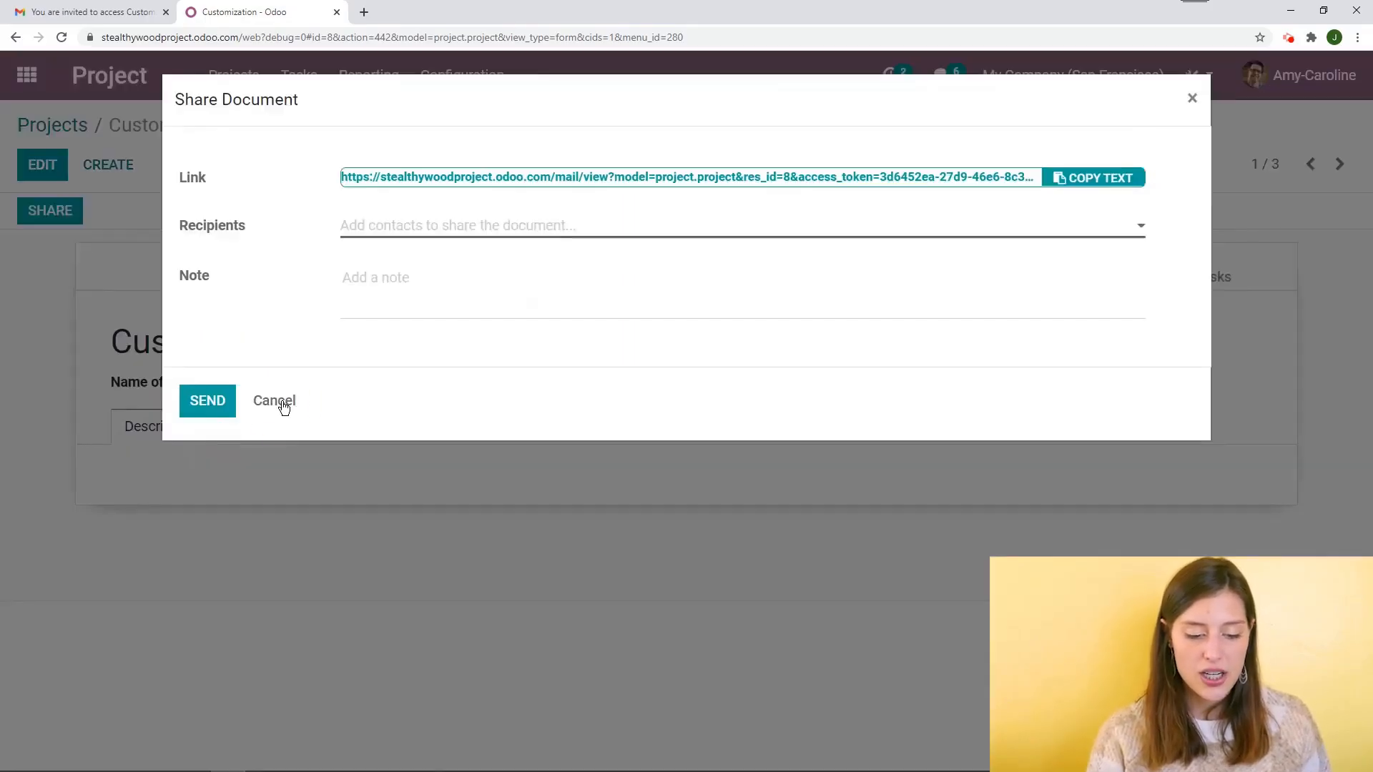
click(284, 404)
Rename the project's task label to Requests in the form and save
click(44, 168)
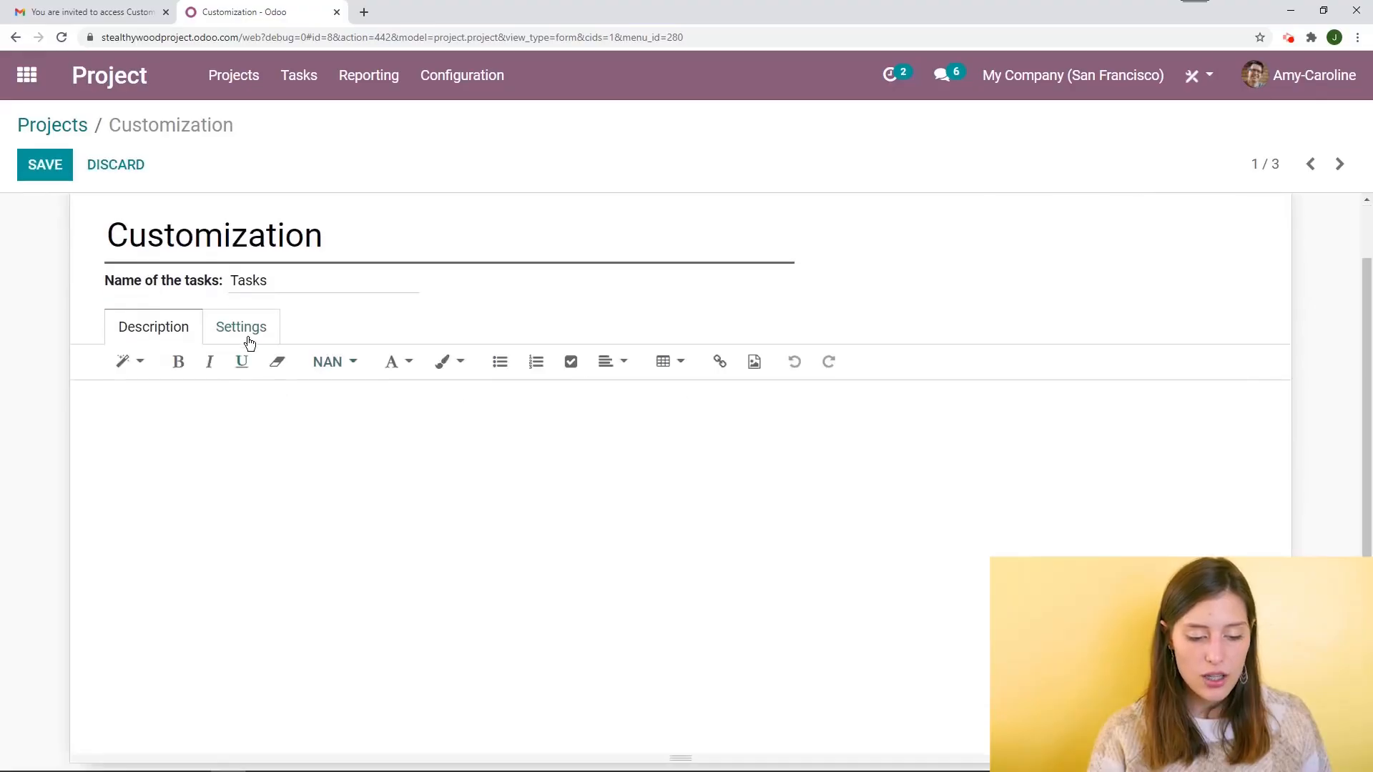
click(247, 331)
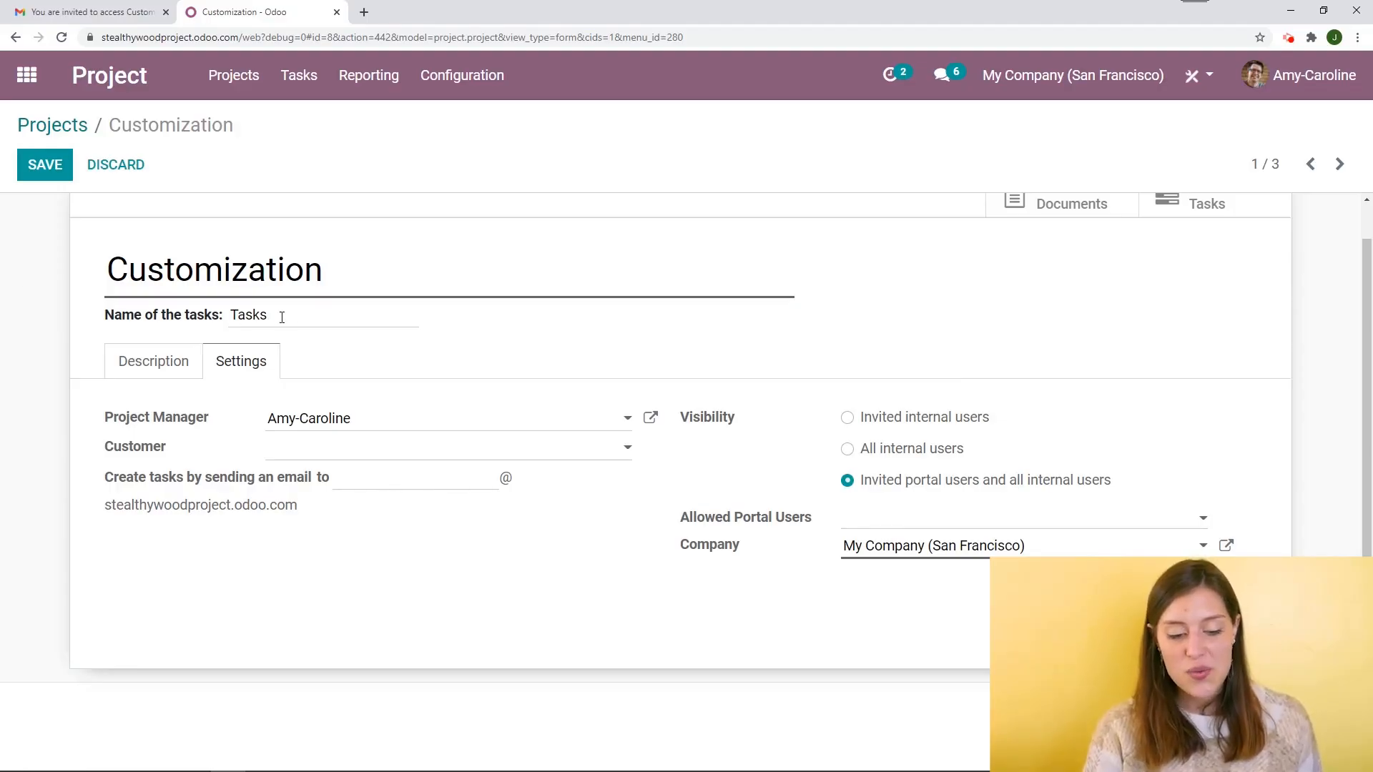
drag(282, 317, 185, 314)
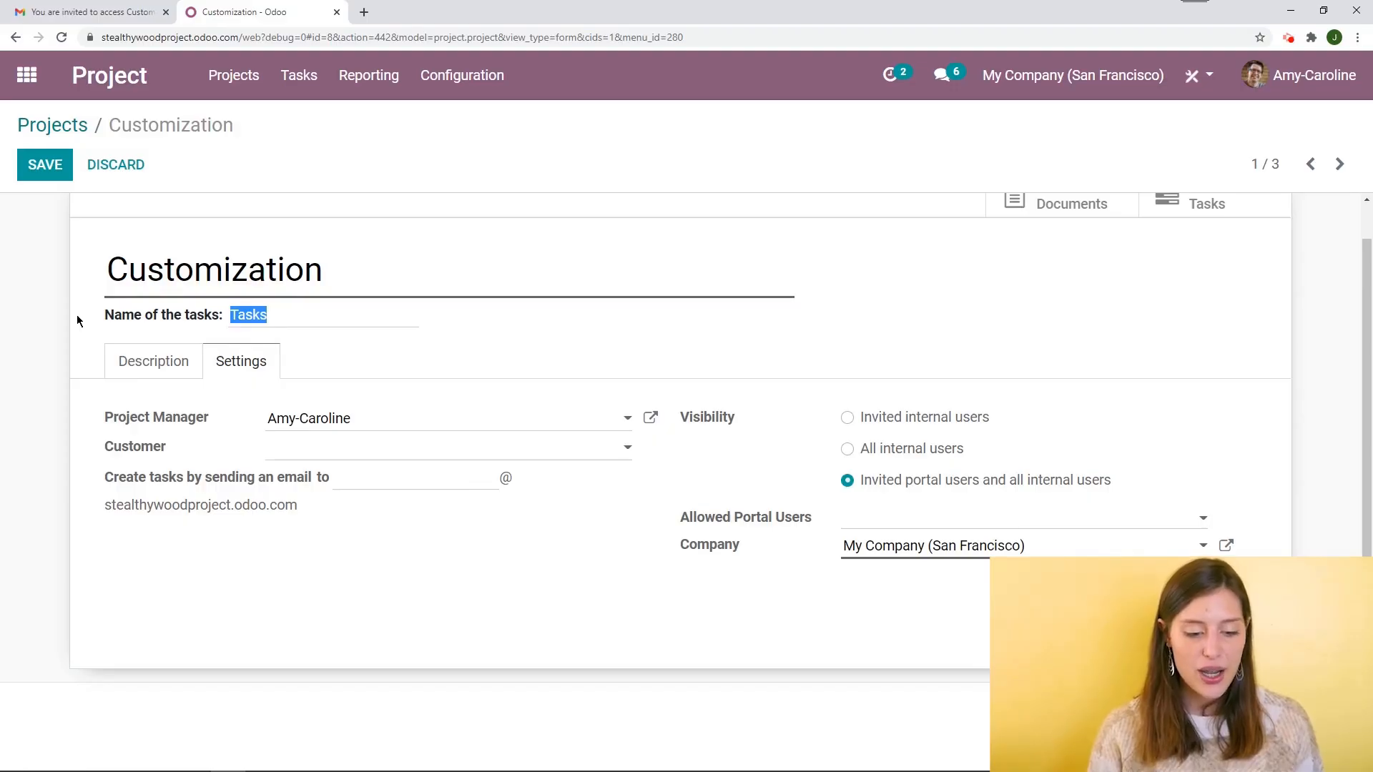
text(Requests)
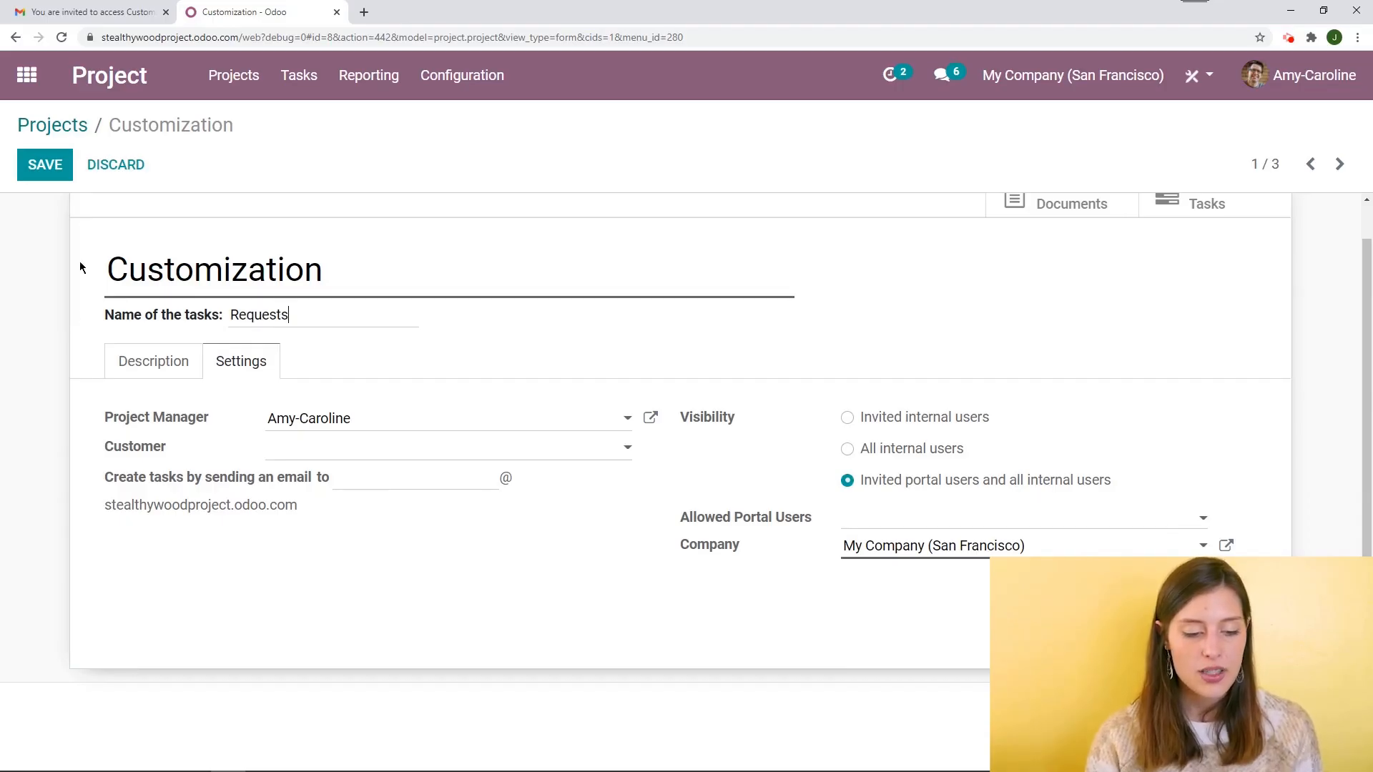
click(48, 165)
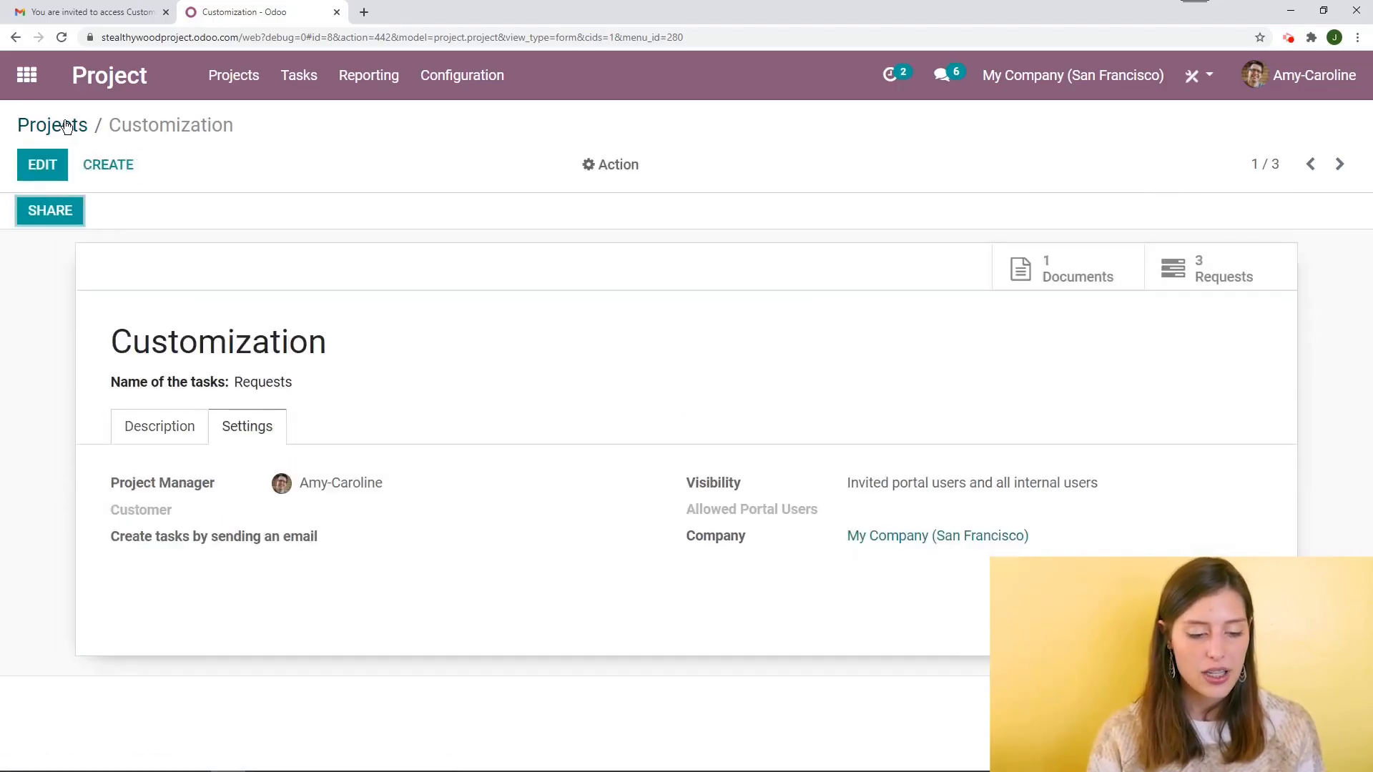
Return to the projects overview, open the Customization kanban, and go back to the projects list
click(39, 125)
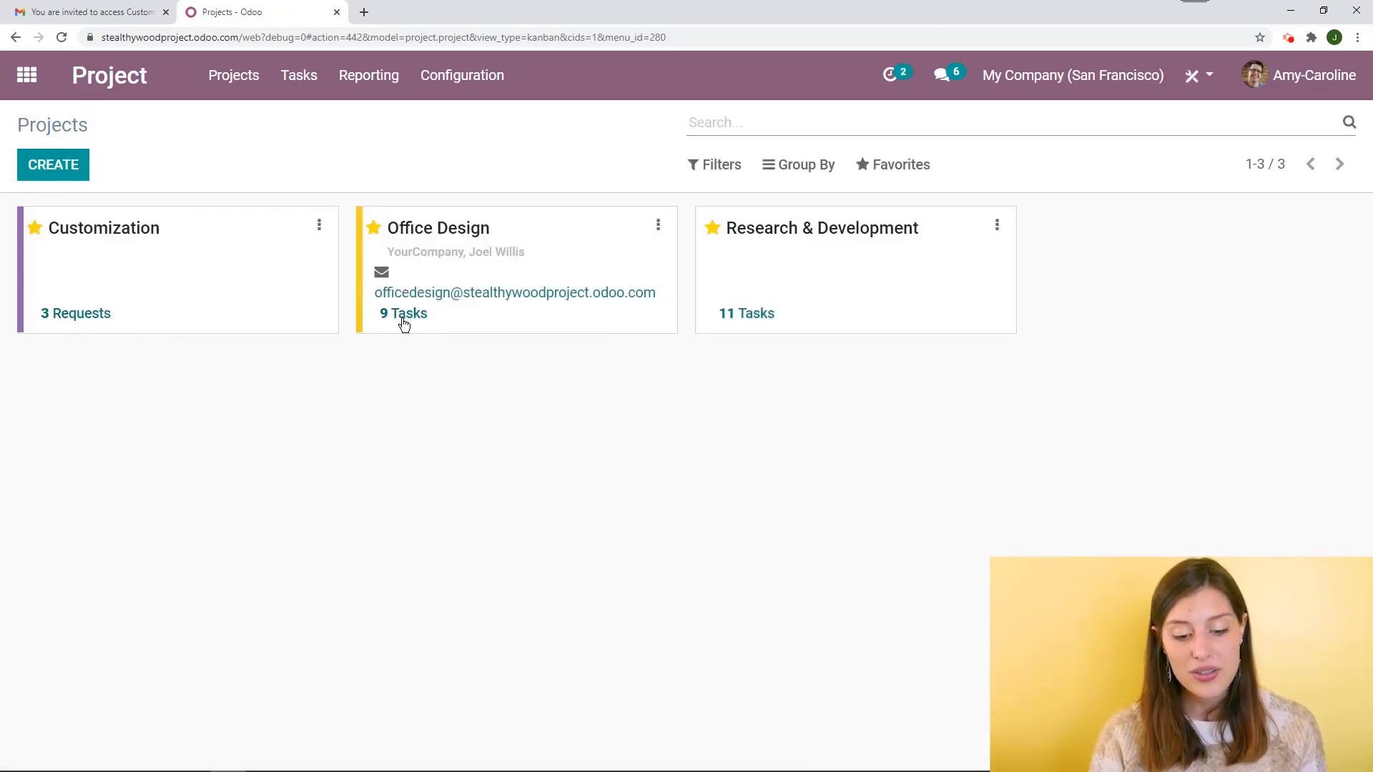
click(81, 322)
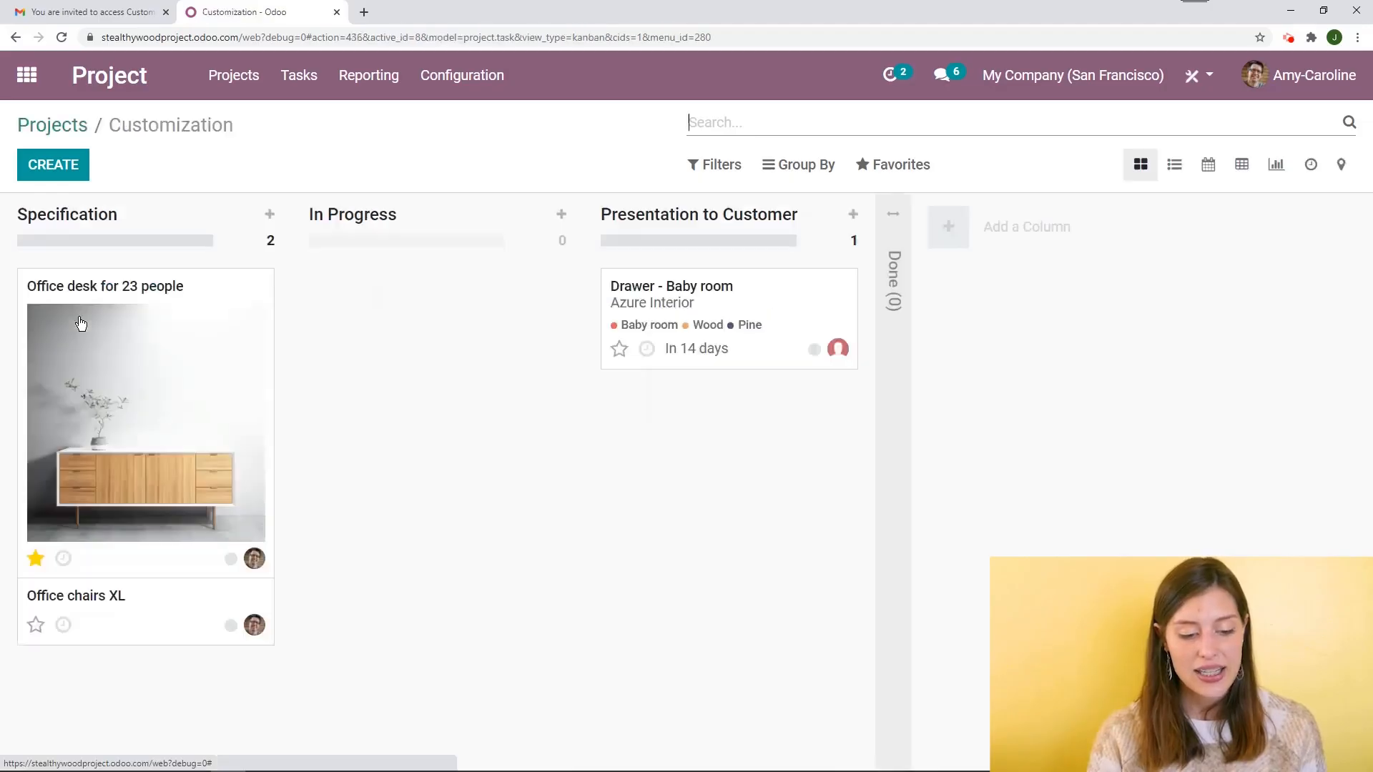
click(79, 125)
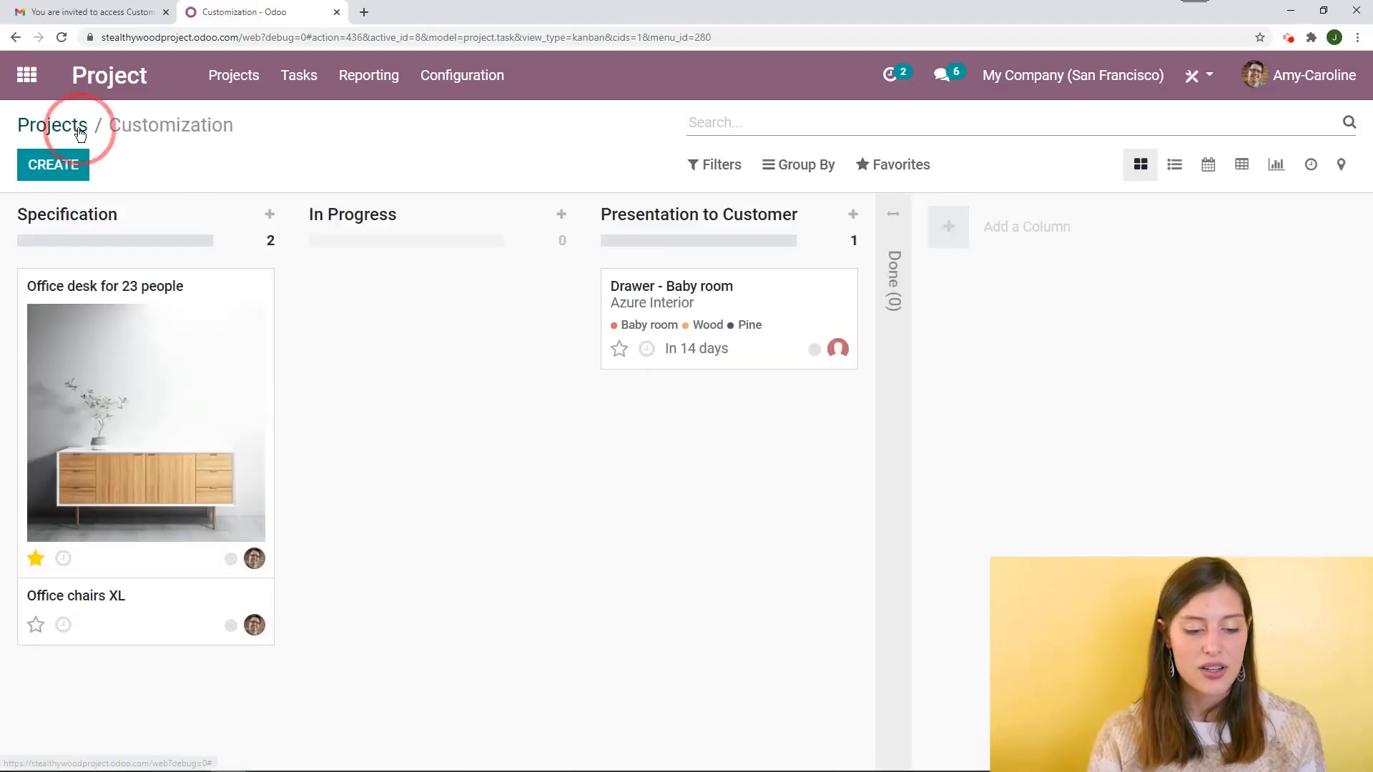